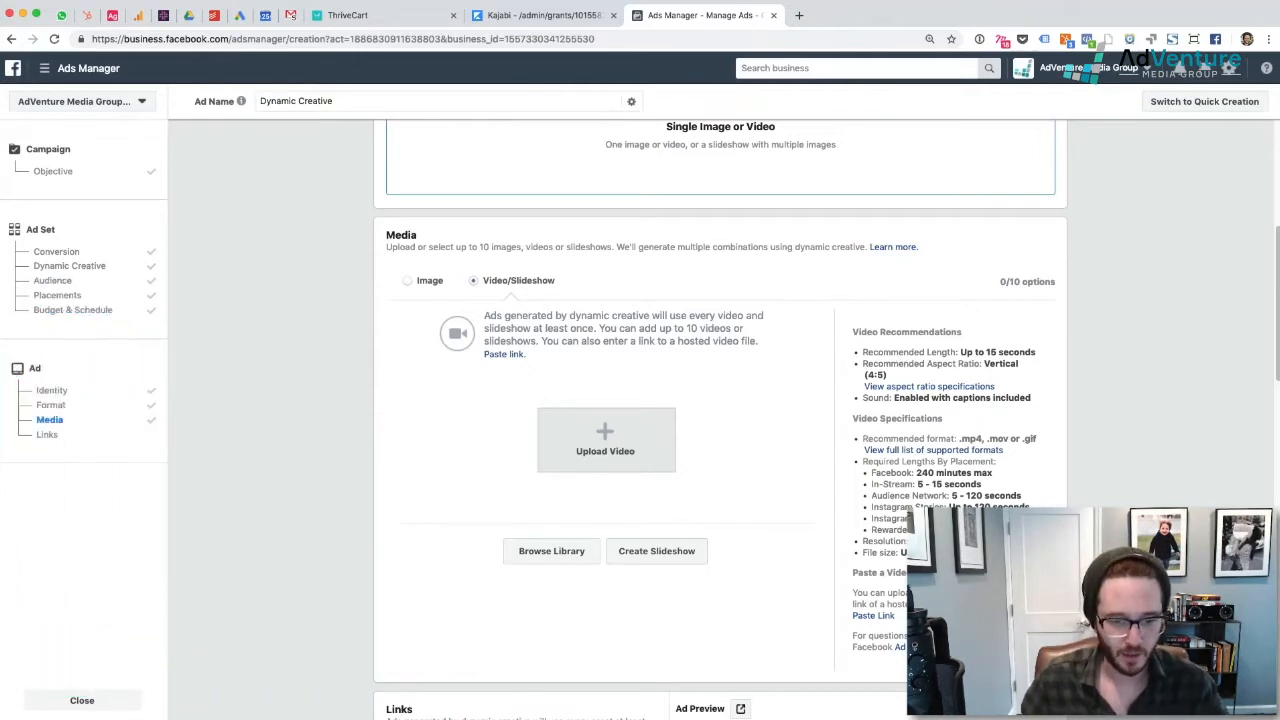
Switch to Finder's Desktop folder and preview FB Ads Video Long Final.m4v, skipping near its end before closing it
key(super+Tab)
drag(35, 88, 171, 333)
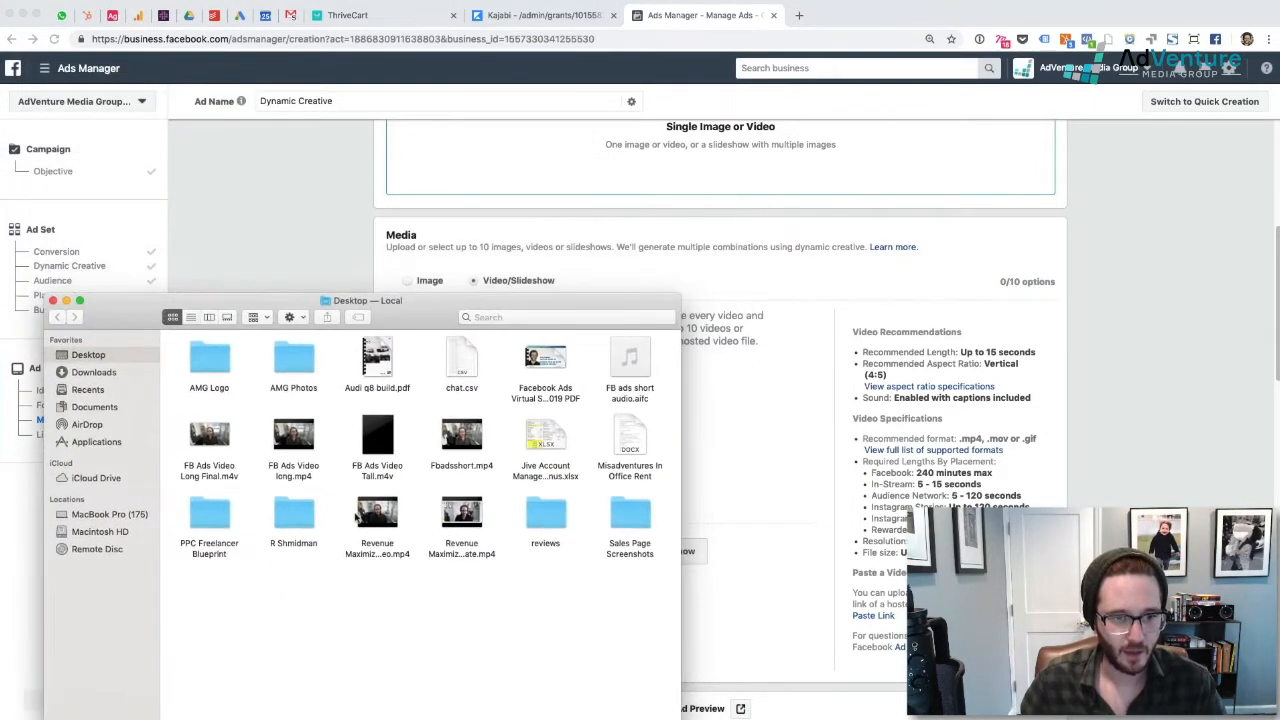
click(295, 486)
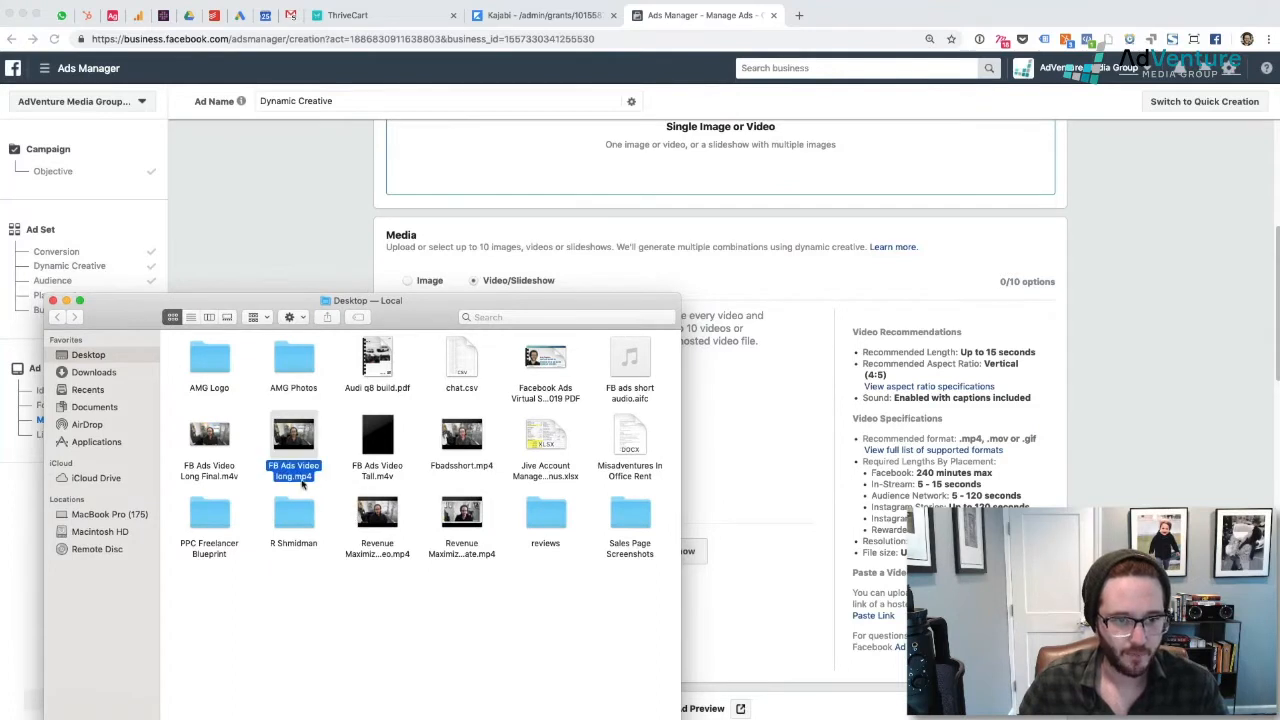
double_click(214, 473)
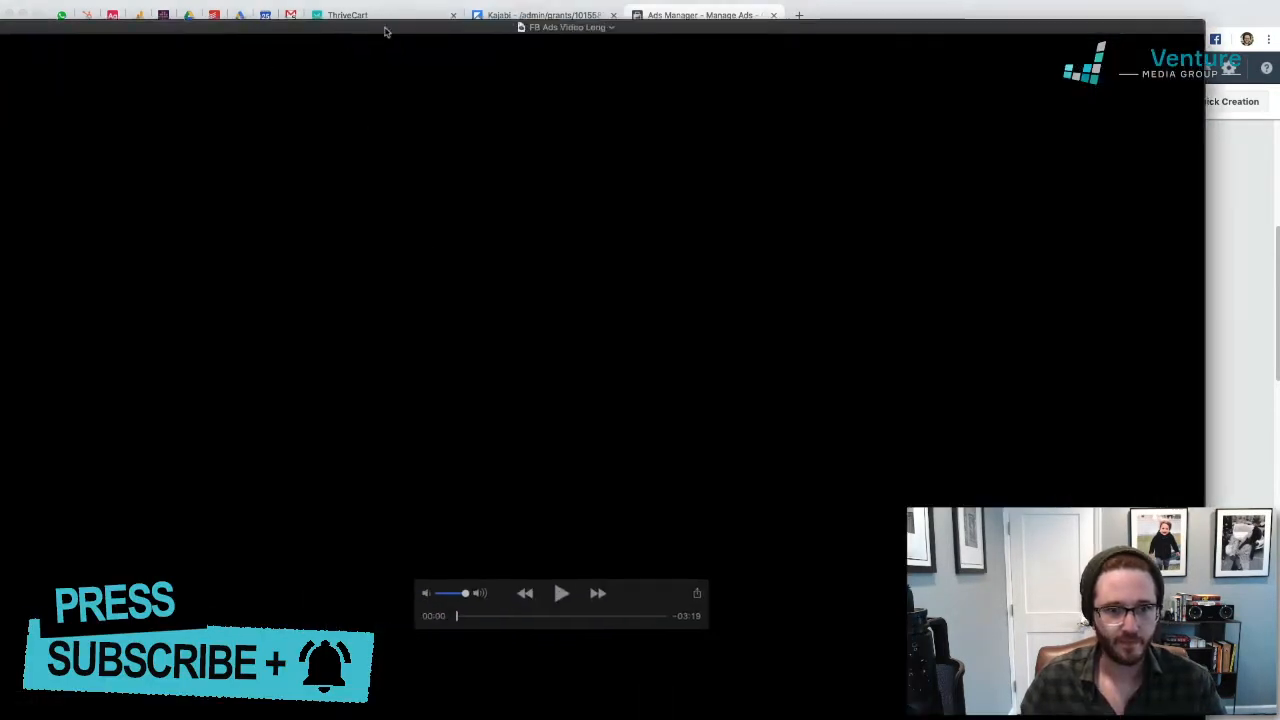
double_click(390, 27)
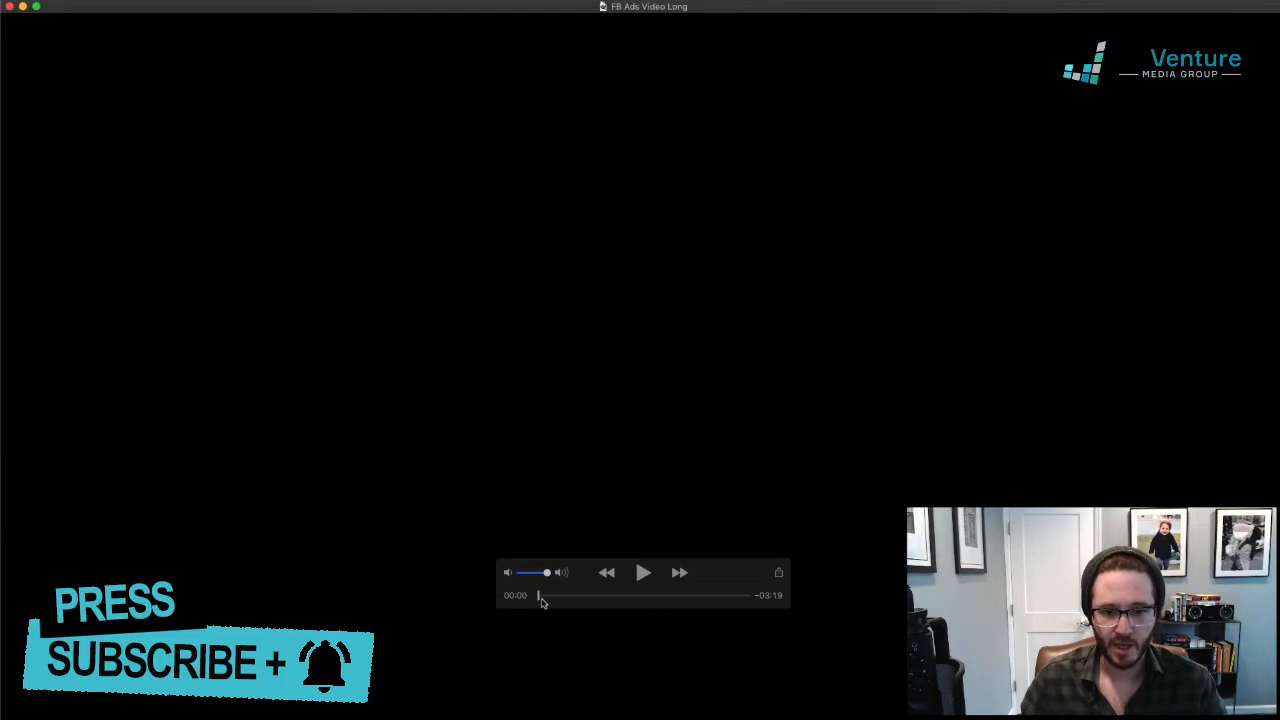
drag(541, 601, 742, 598)
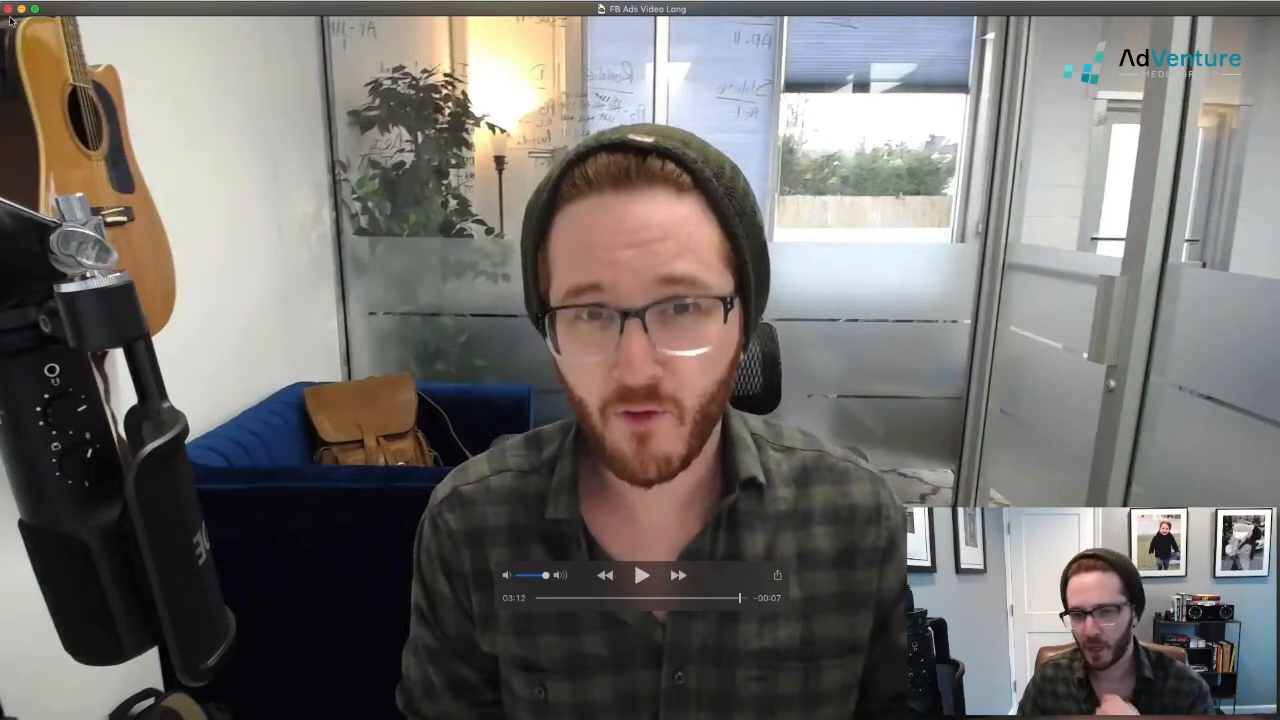
click(8, 9)
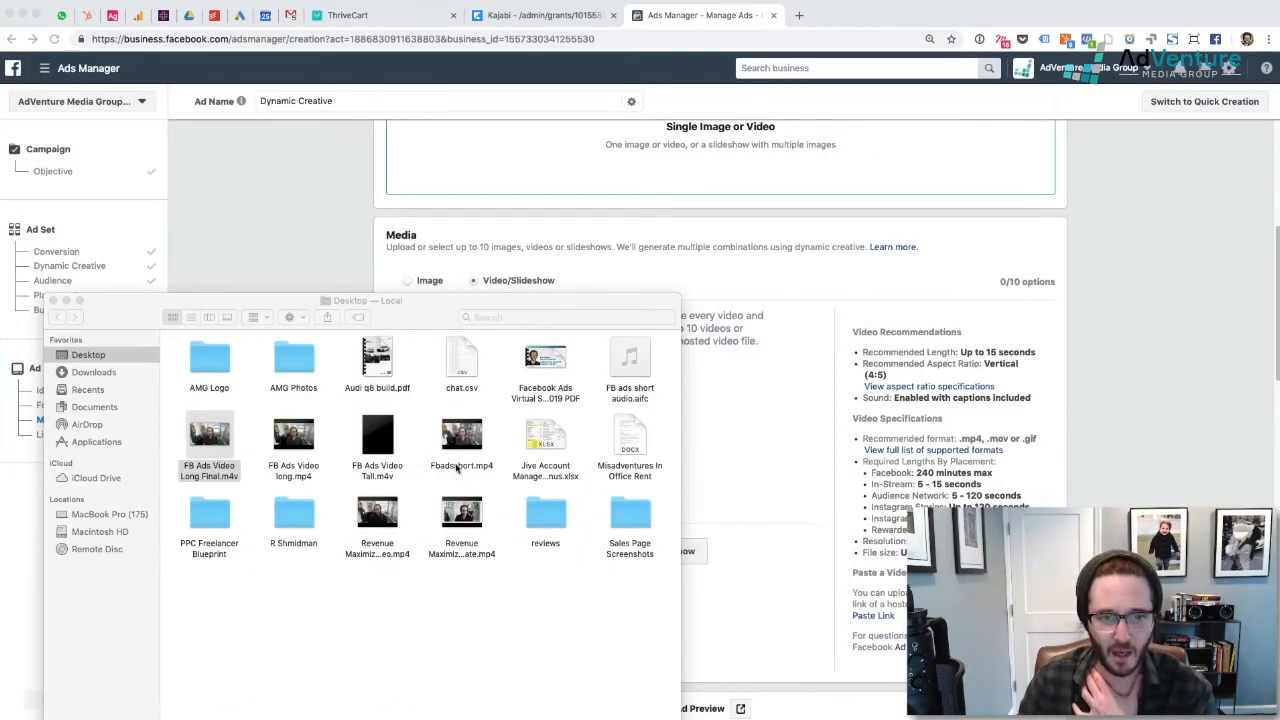
Preview FB Ads Video Tall.m4v from the Desktop folder, skipping ahead near its end before closing it
click(460, 466)
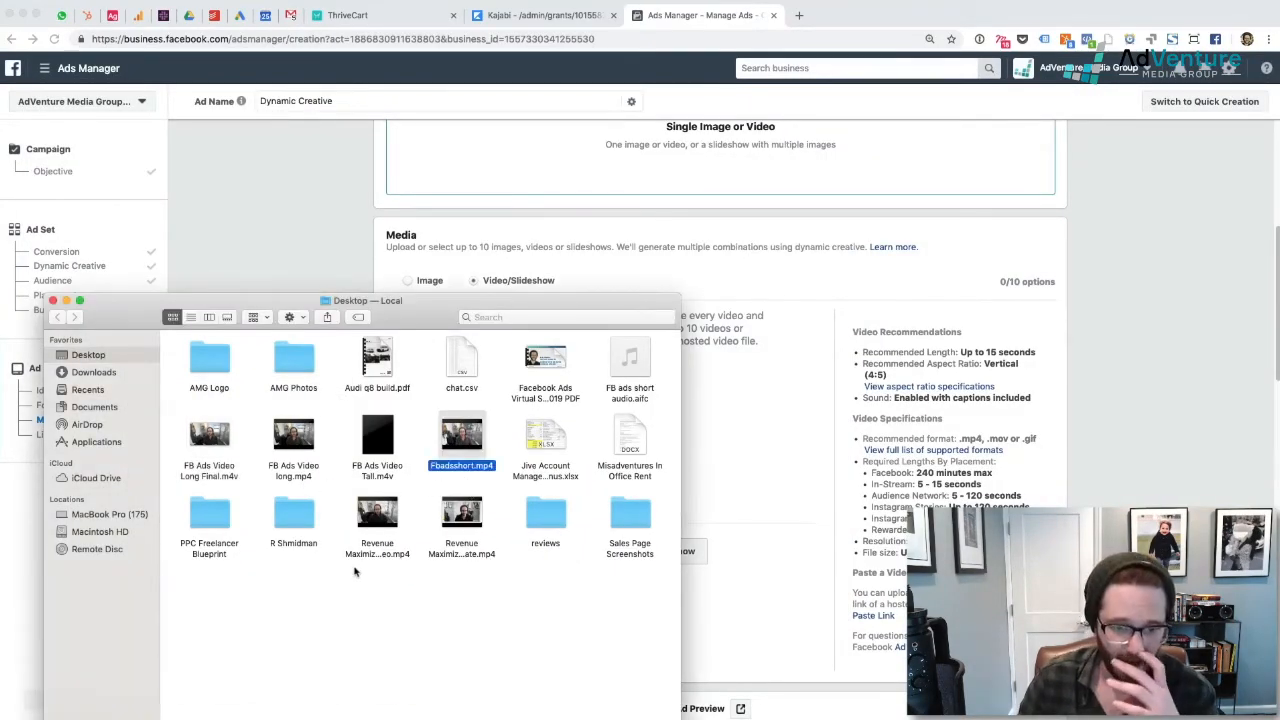
double_click(372, 468)
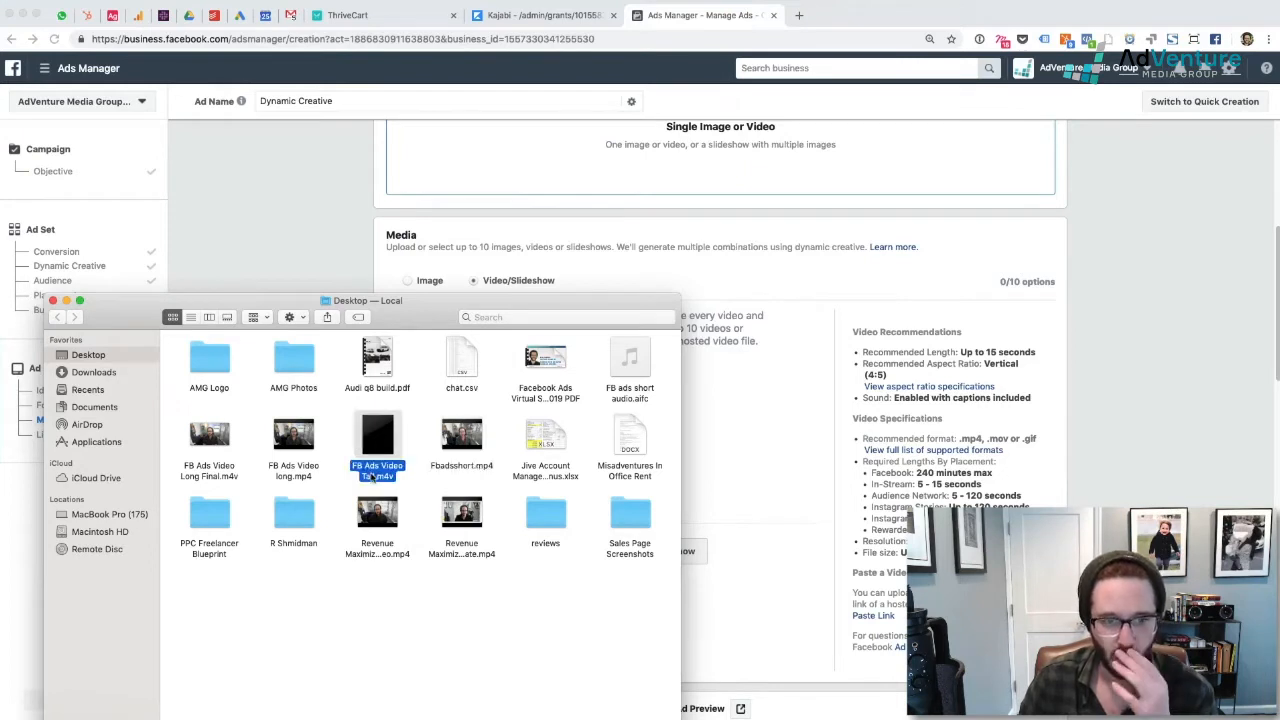
drag(251, 50, 752, 27)
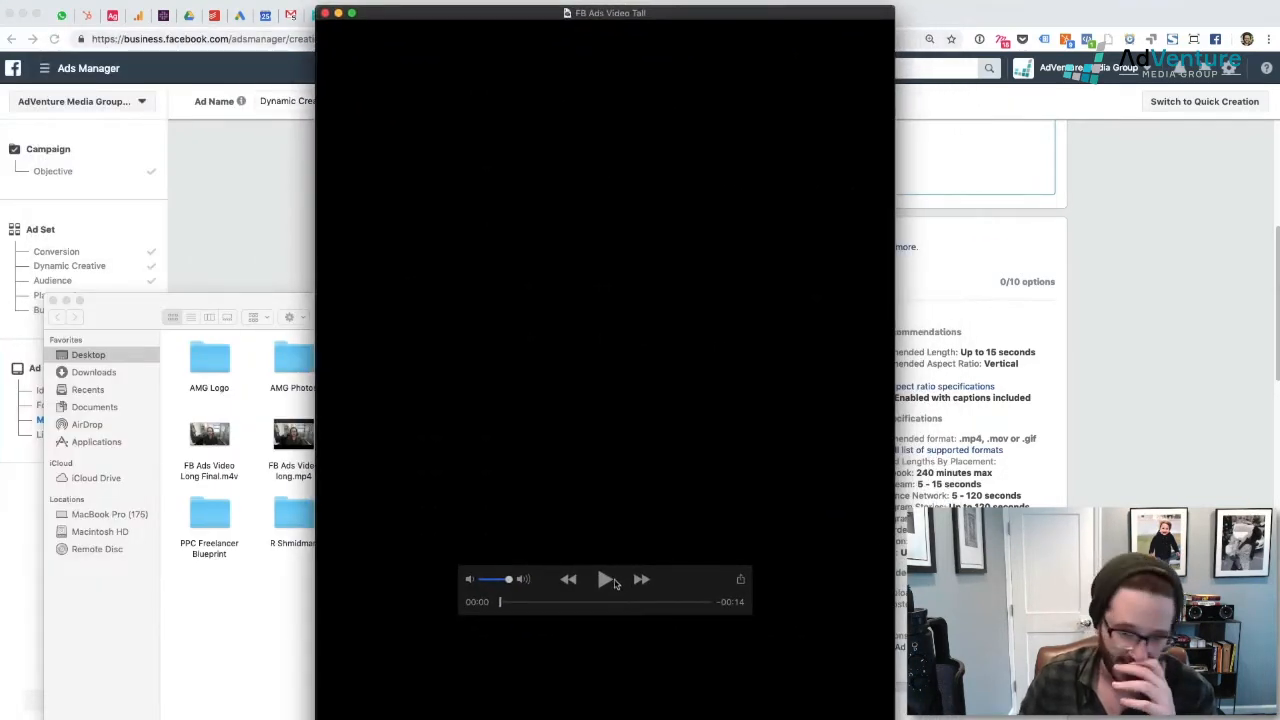
click(606, 580)
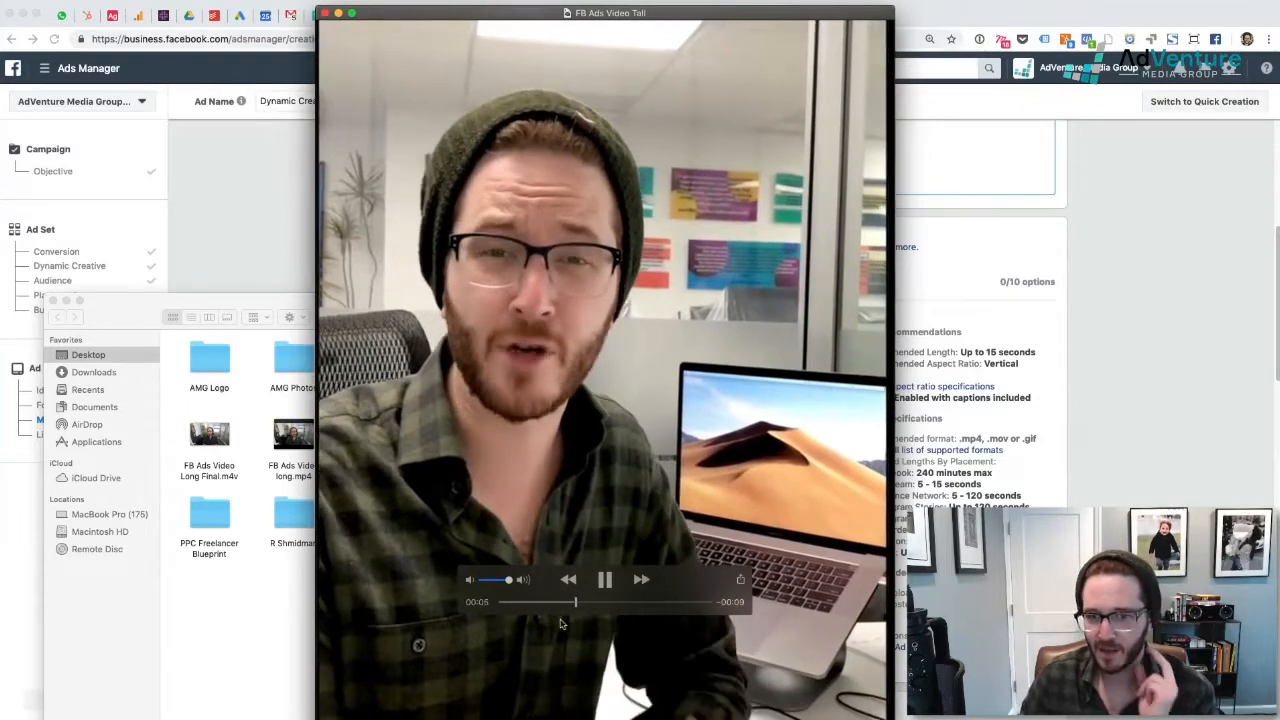
click(674, 603)
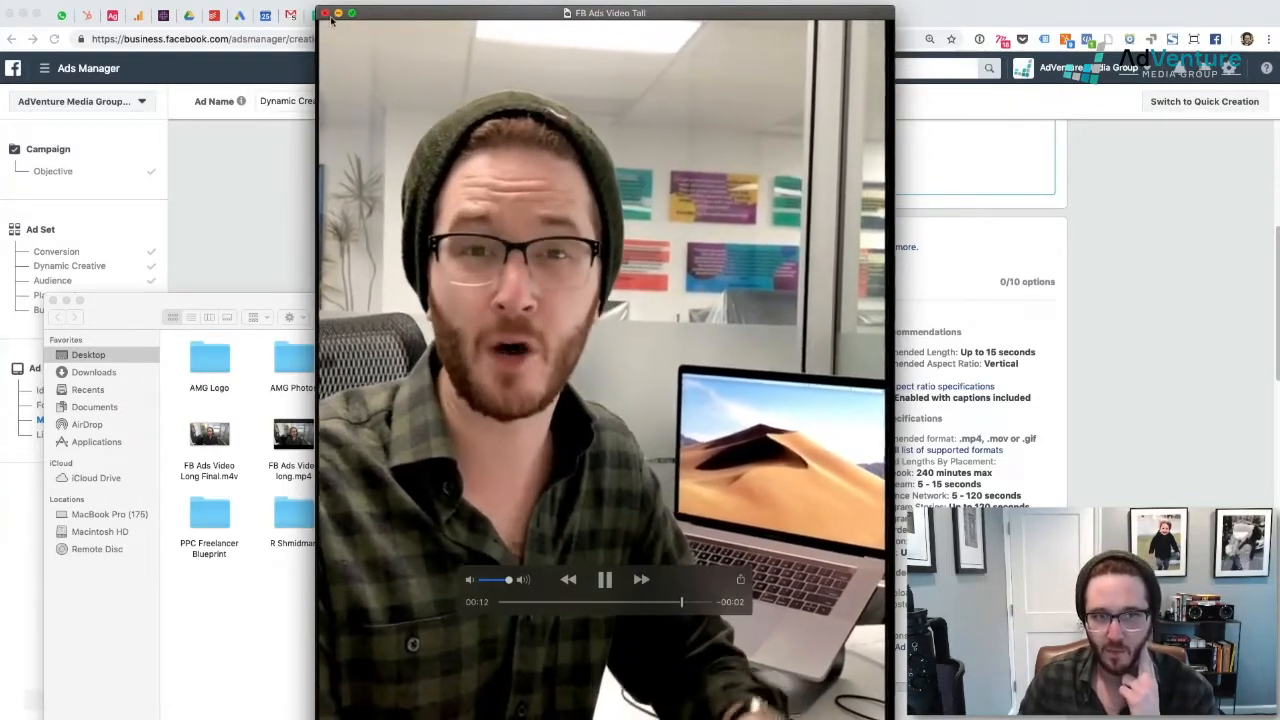
click(325, 13)
Preview Fbadsshort.mp4 from the Desktop folder, skipping ahead partway, and close it
double_click(452, 463)
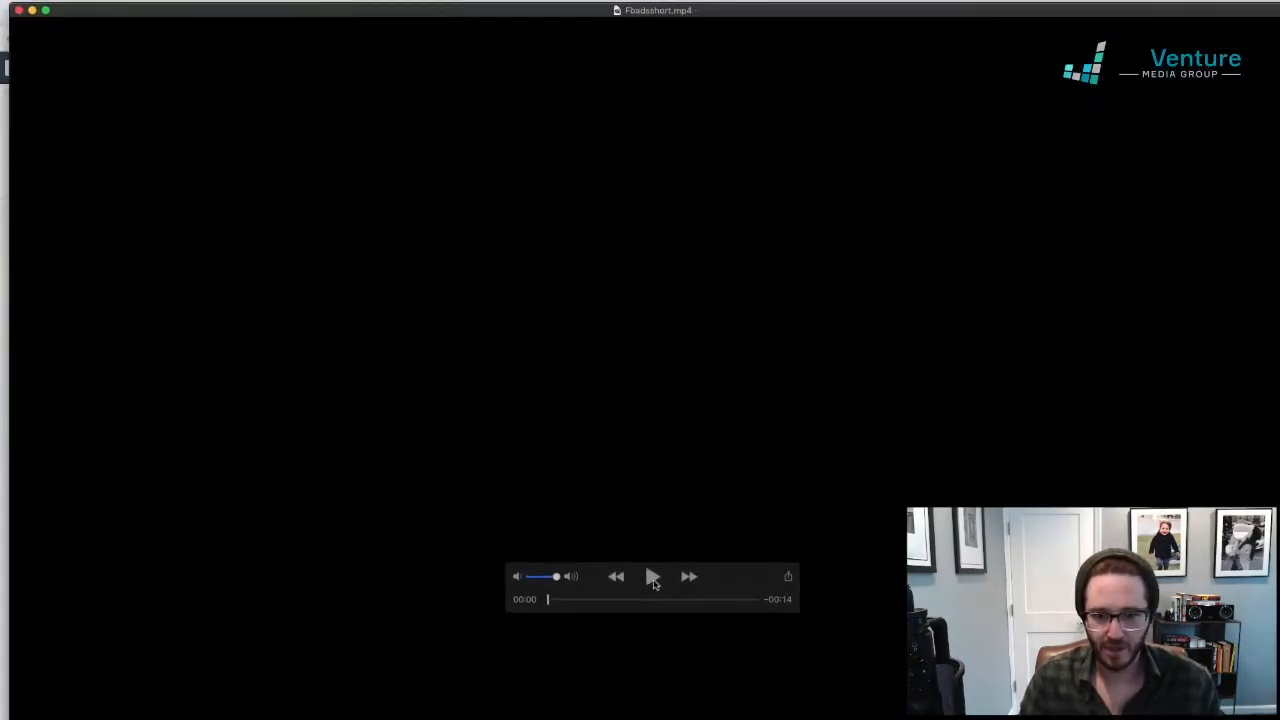
click(652, 577)
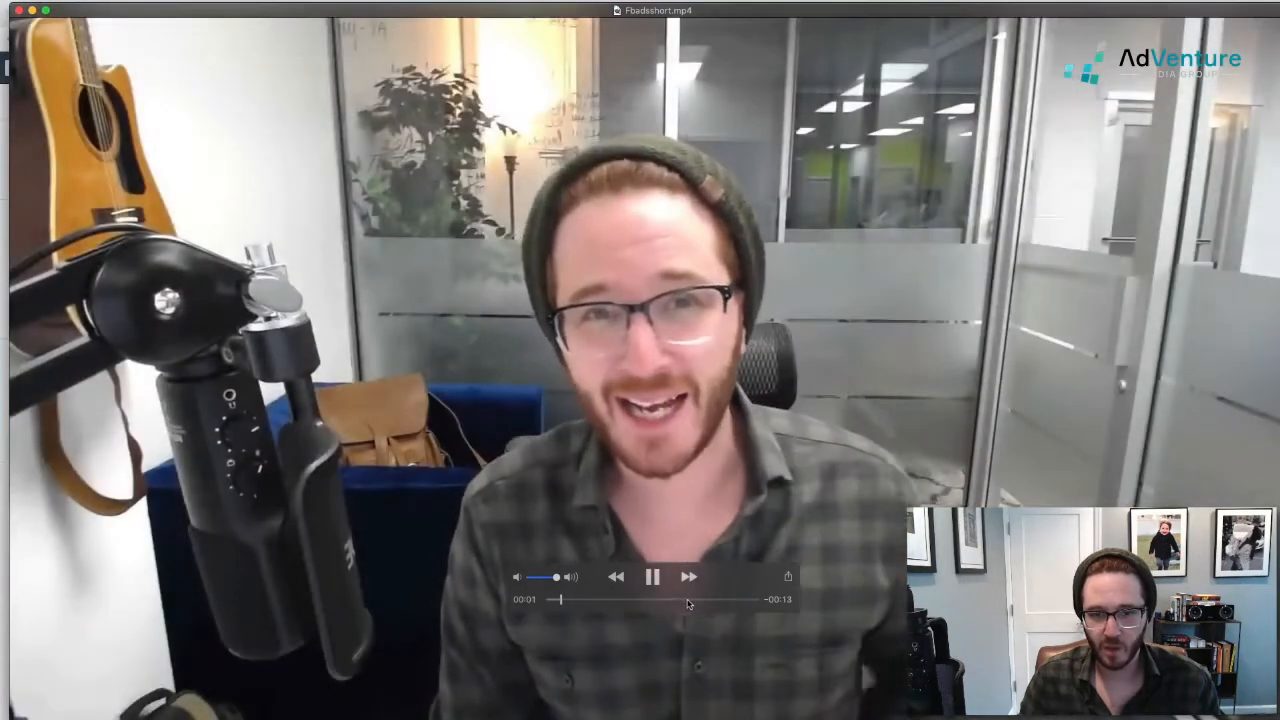
click(720, 600)
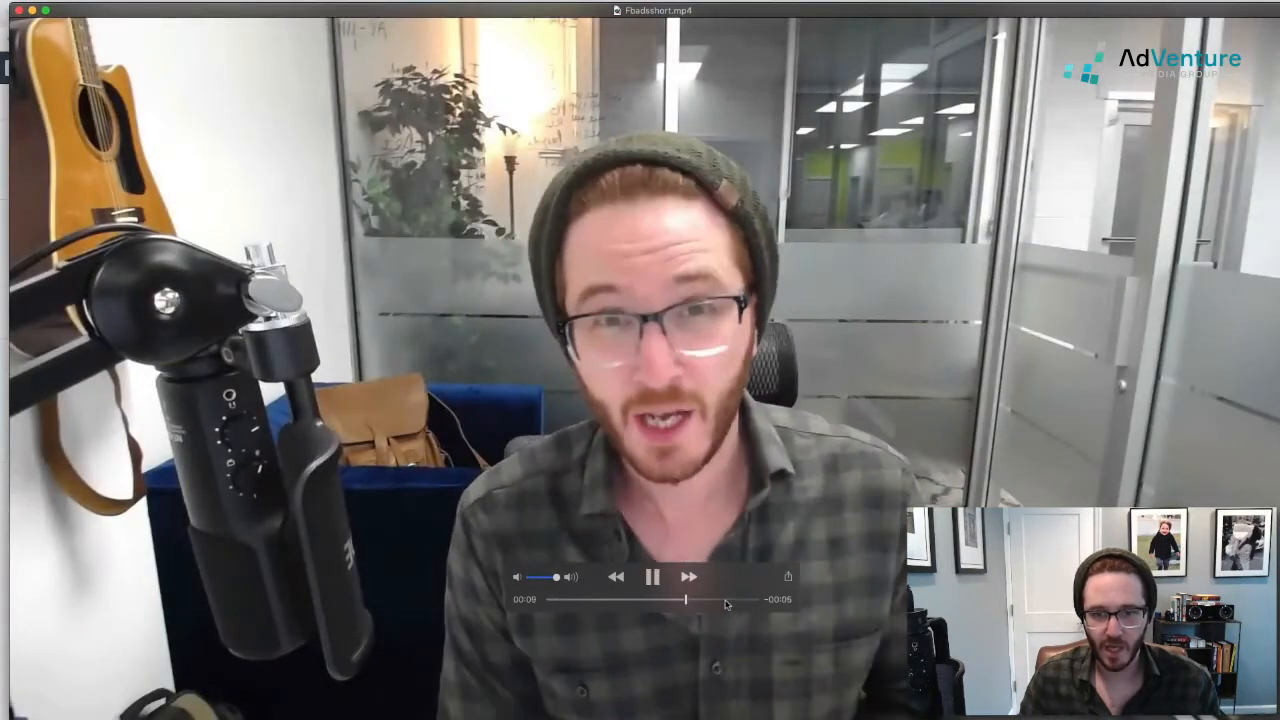
click(18, 9)
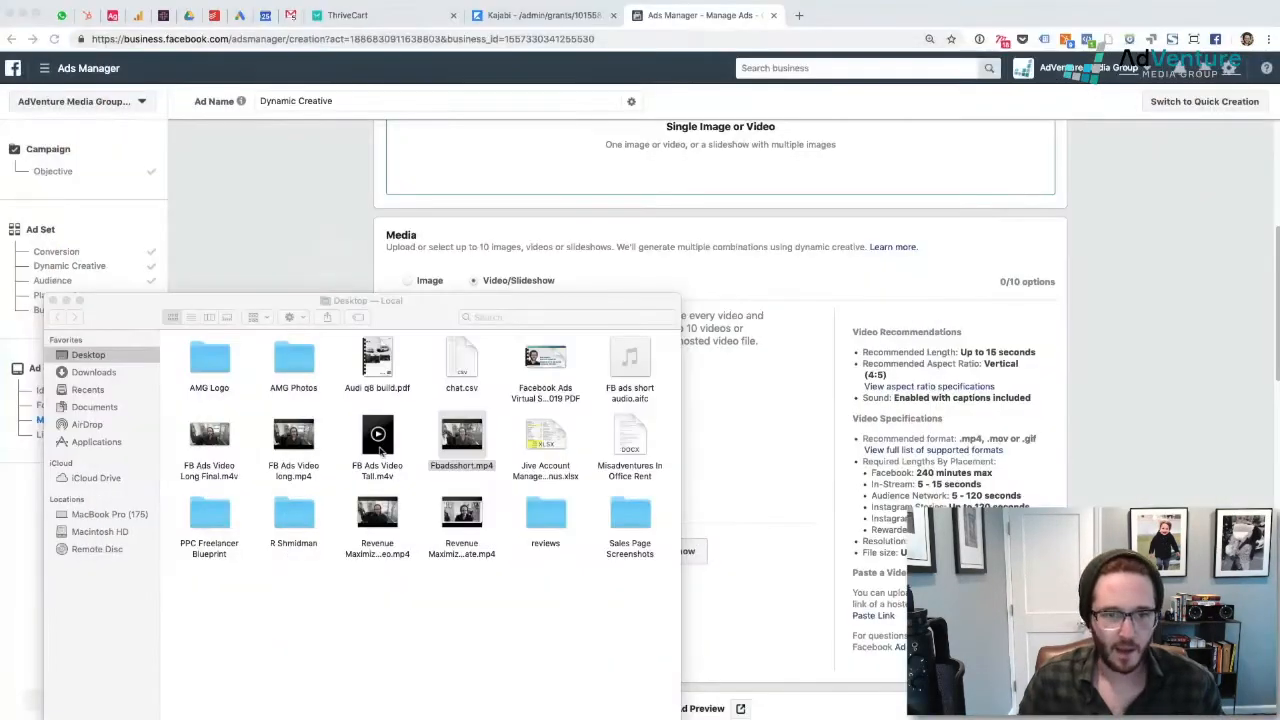
double_click(246, 310)
drag(320, 231, 422, 224)
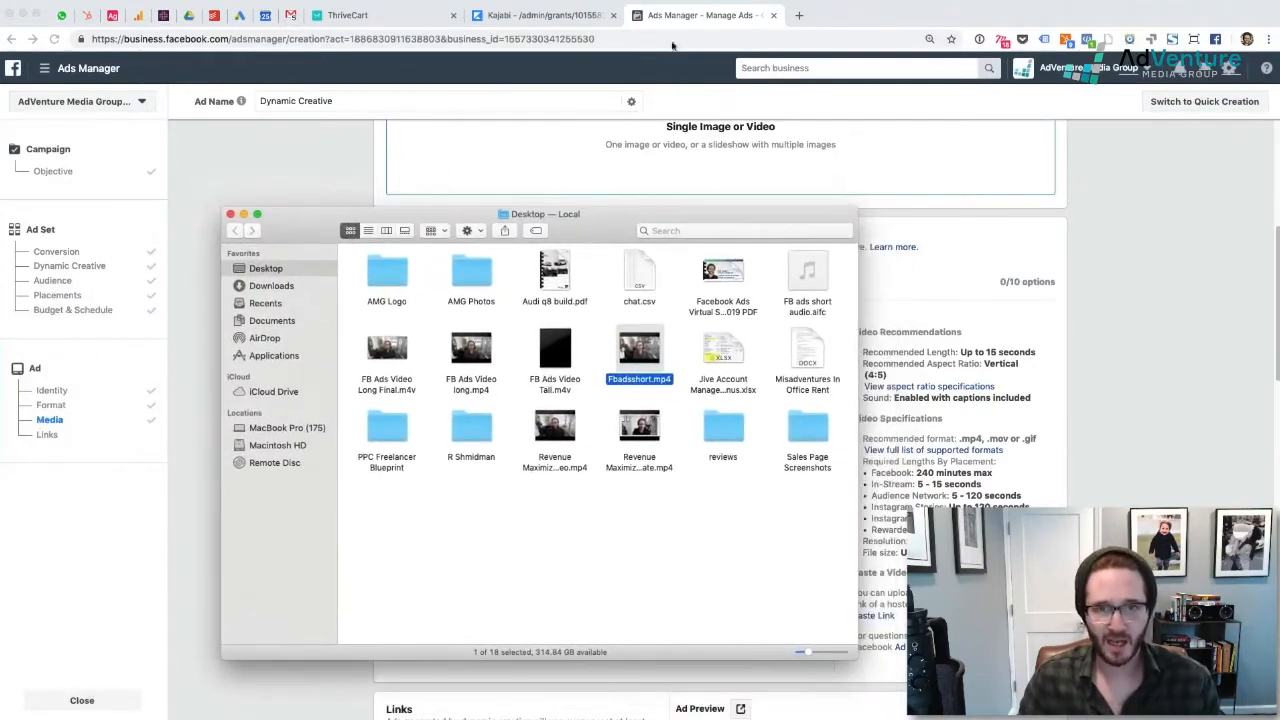
Open rev.com in a new browser tab to examine the captioned video files in the account
click(800, 15)
click(800, 15)
text(rev.co)
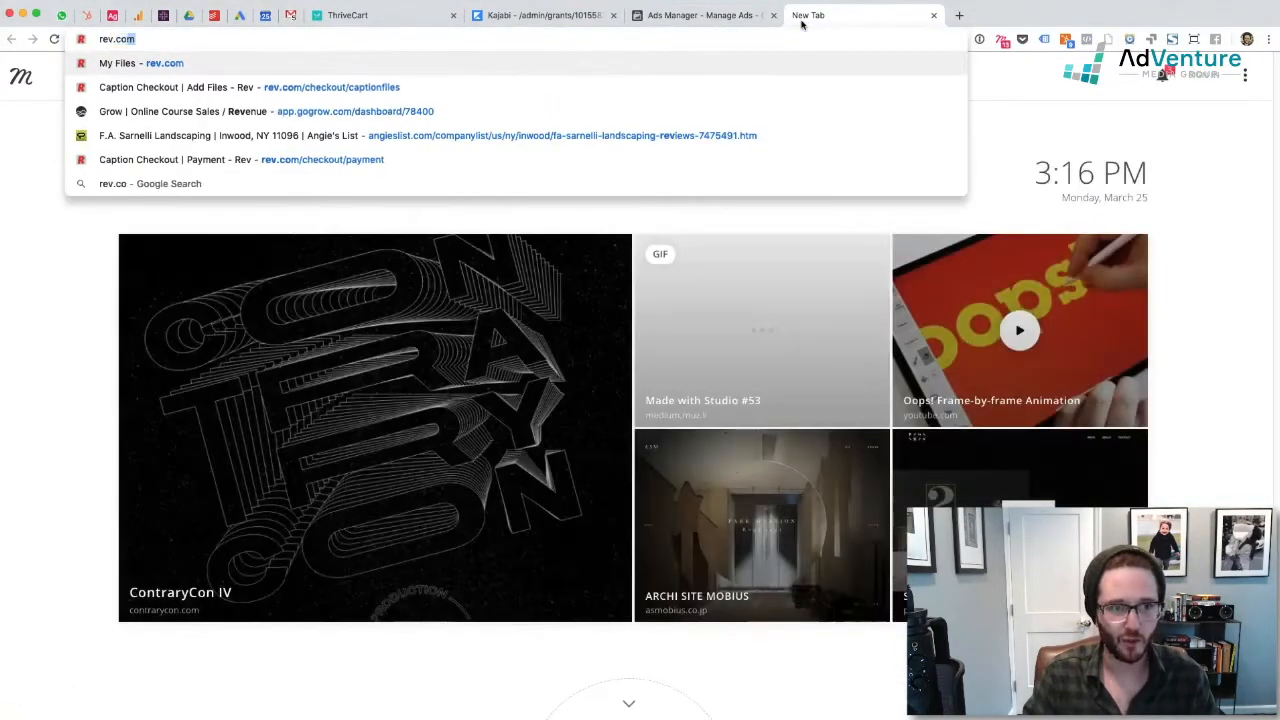
key(Return)
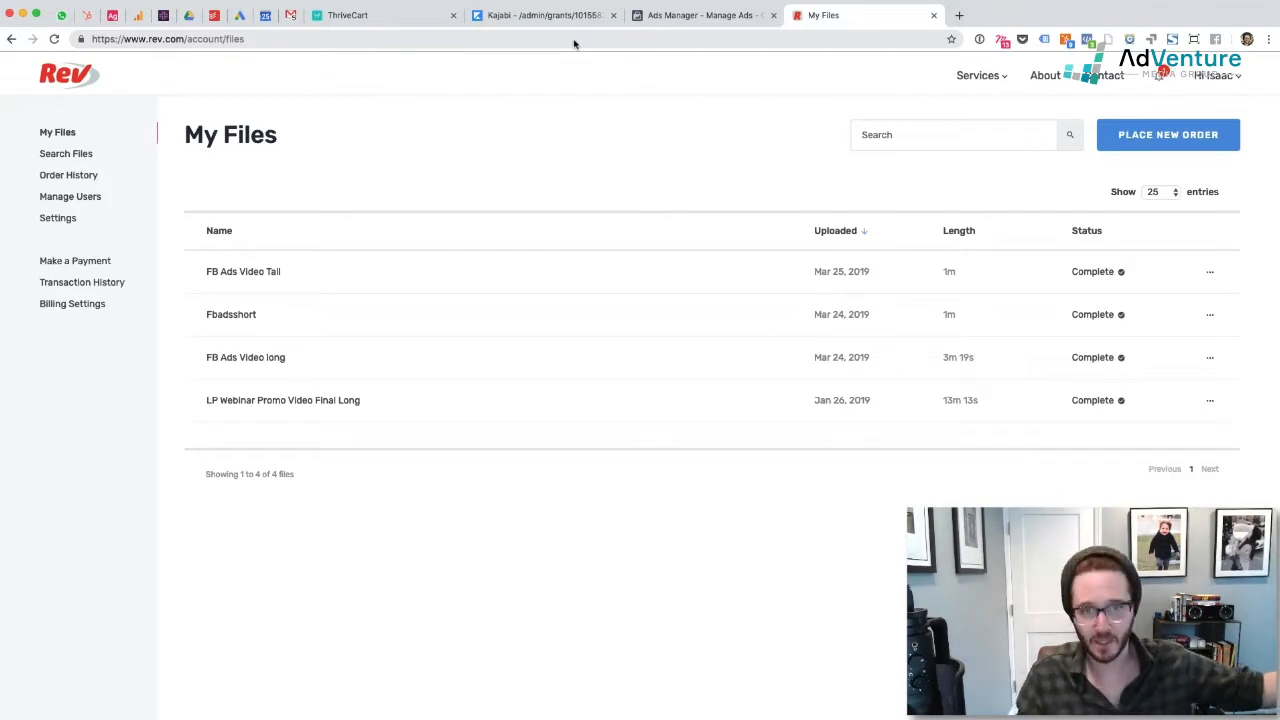
Return to Ads Manager and set the ad's media type to Image
click(688, 16)
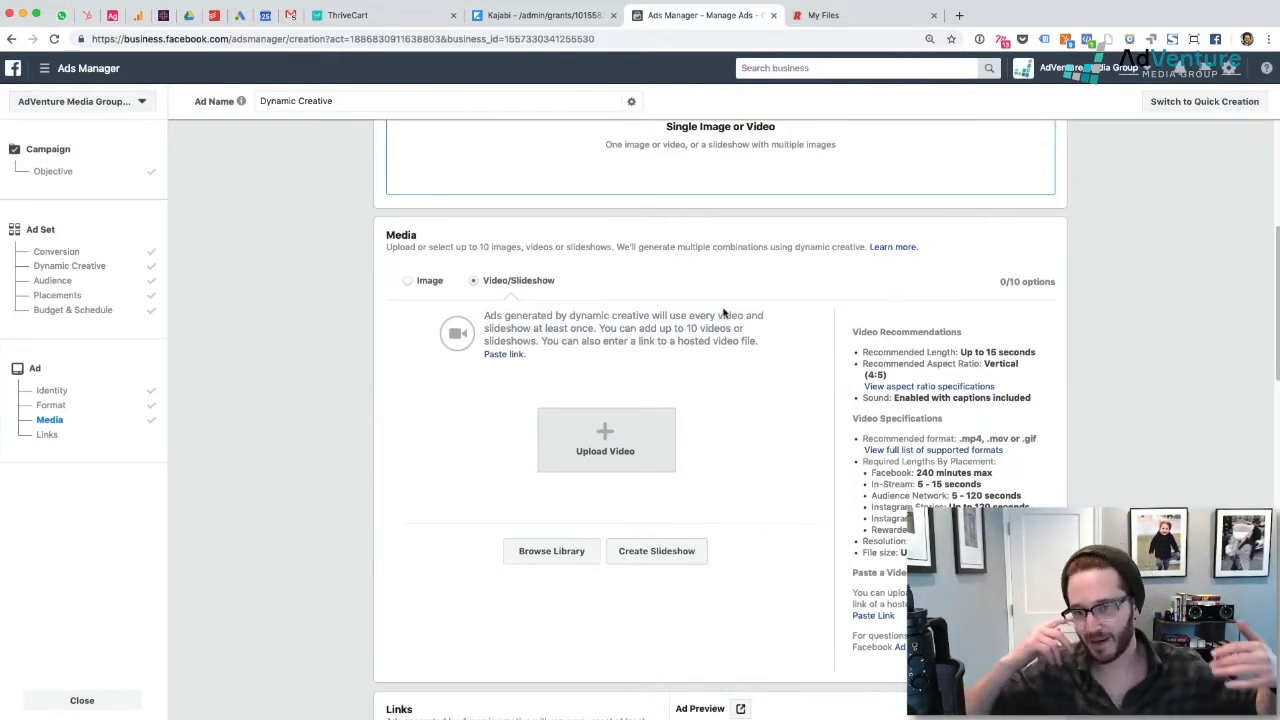
click(425, 280)
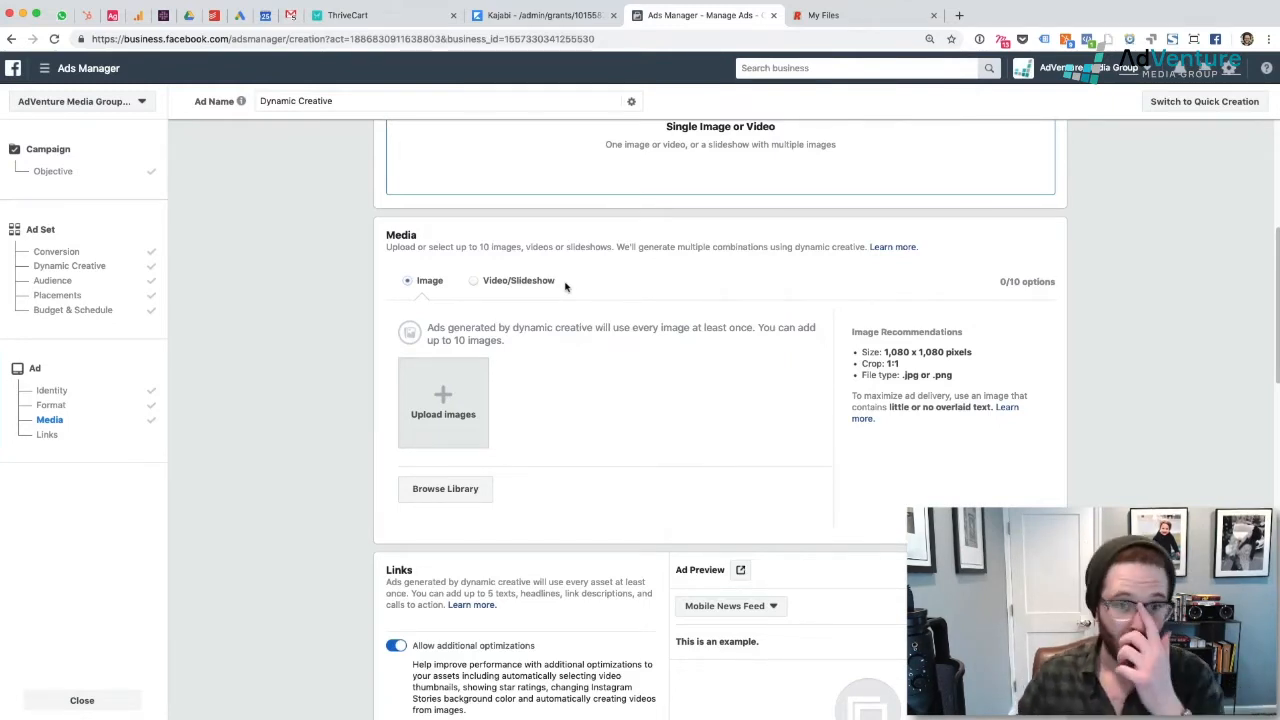
Show the Dynamic Creative ad's Video/Slideshow media and review the videos added to it
scroll(670, 213, down, 1)
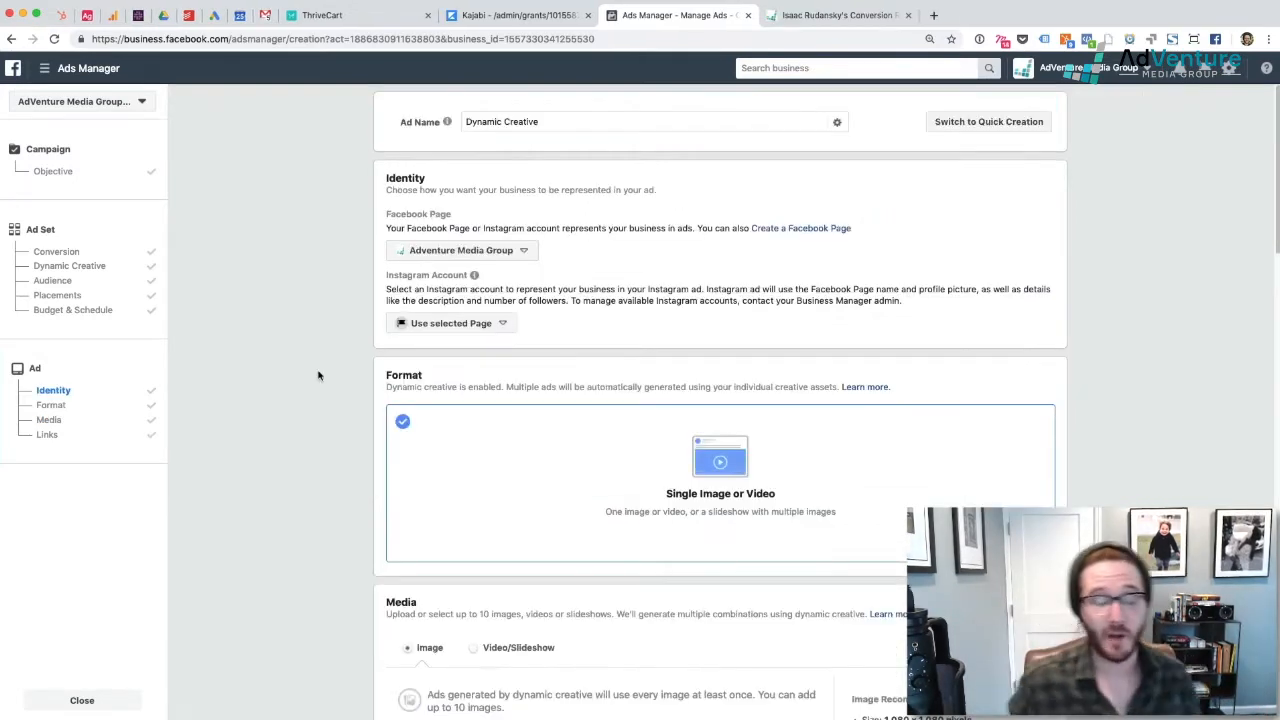
scroll(305, 421, down, 3)
scroll(423, 494, down, 2)
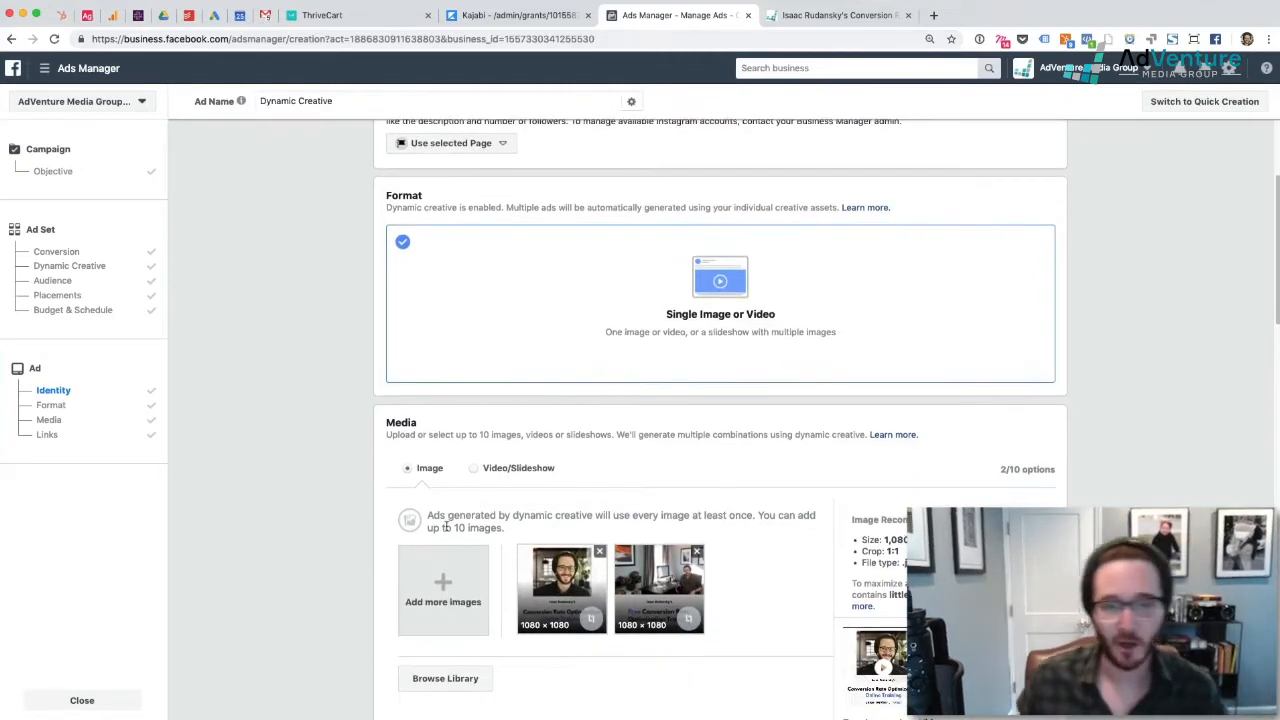
click(477, 435)
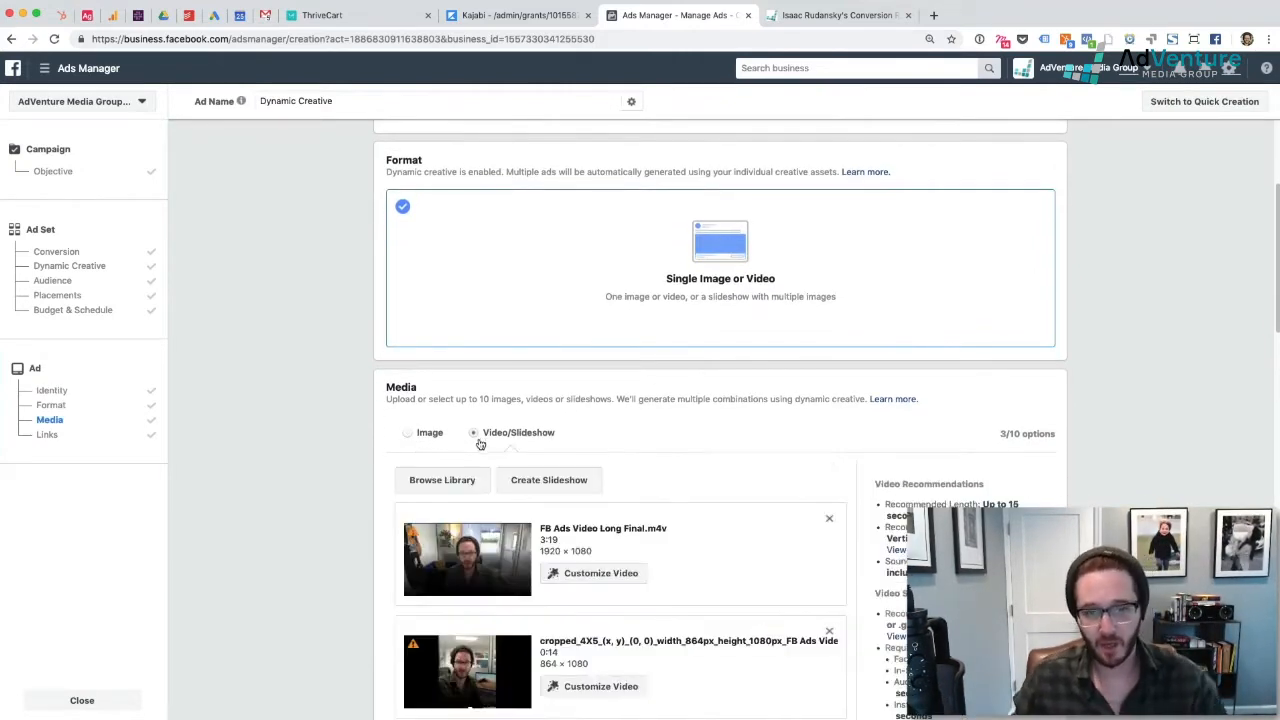
scroll(620, 490, down, 2)
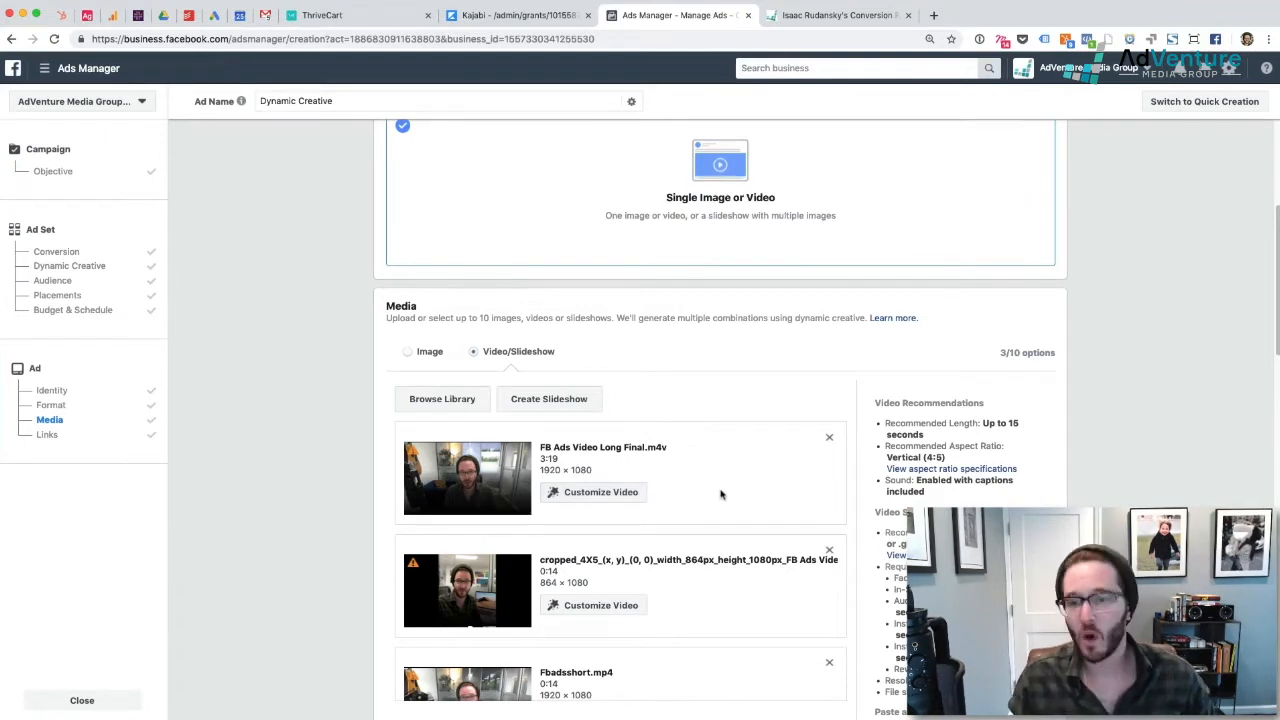
scroll(724, 480, down, 1)
scroll(726, 471, up, 1)
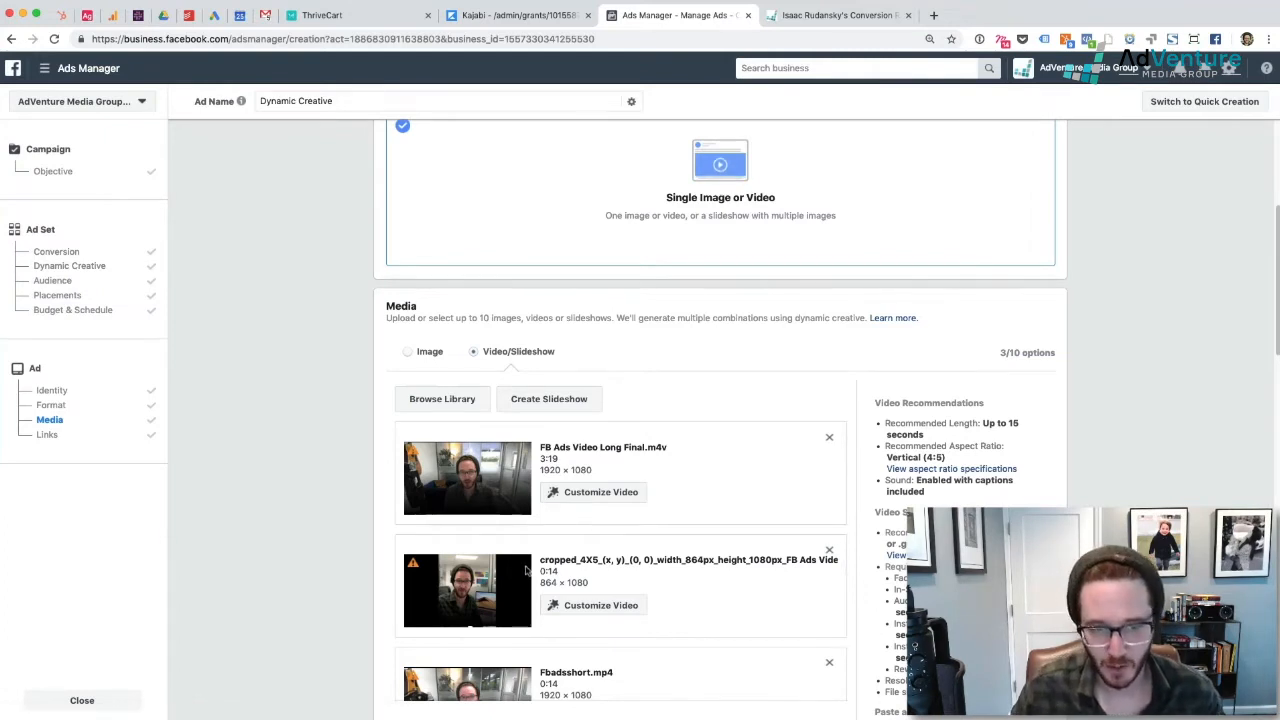
Compare the ad's image and video media, return to Image, and review the links, conversion tracking and ad preview
click(409, 358)
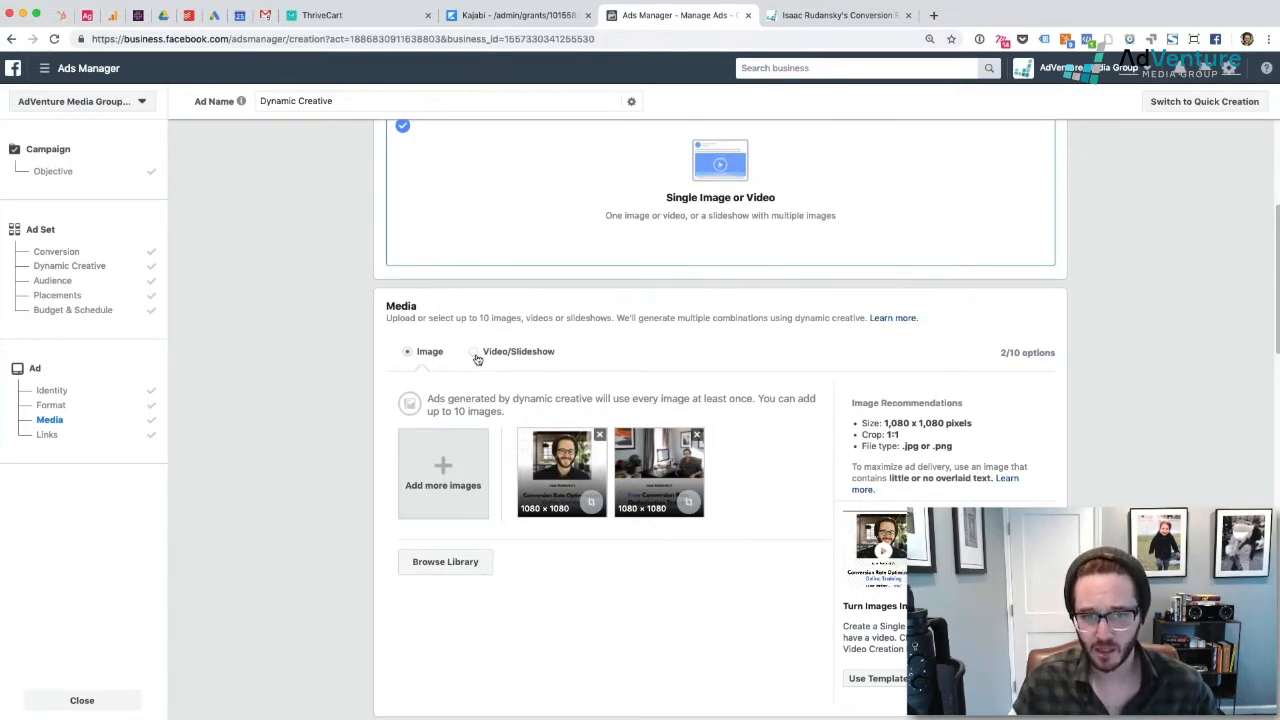
mouse_move(514, 351)
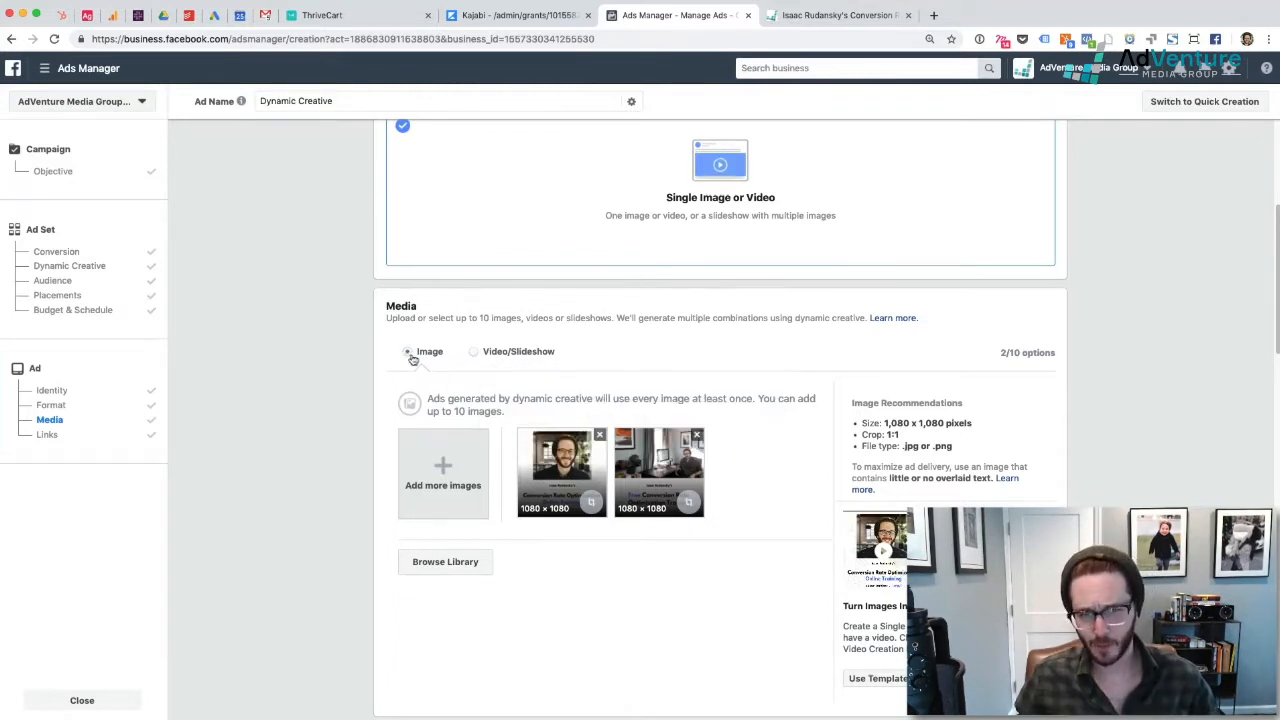
click(485, 353)
click(408, 358)
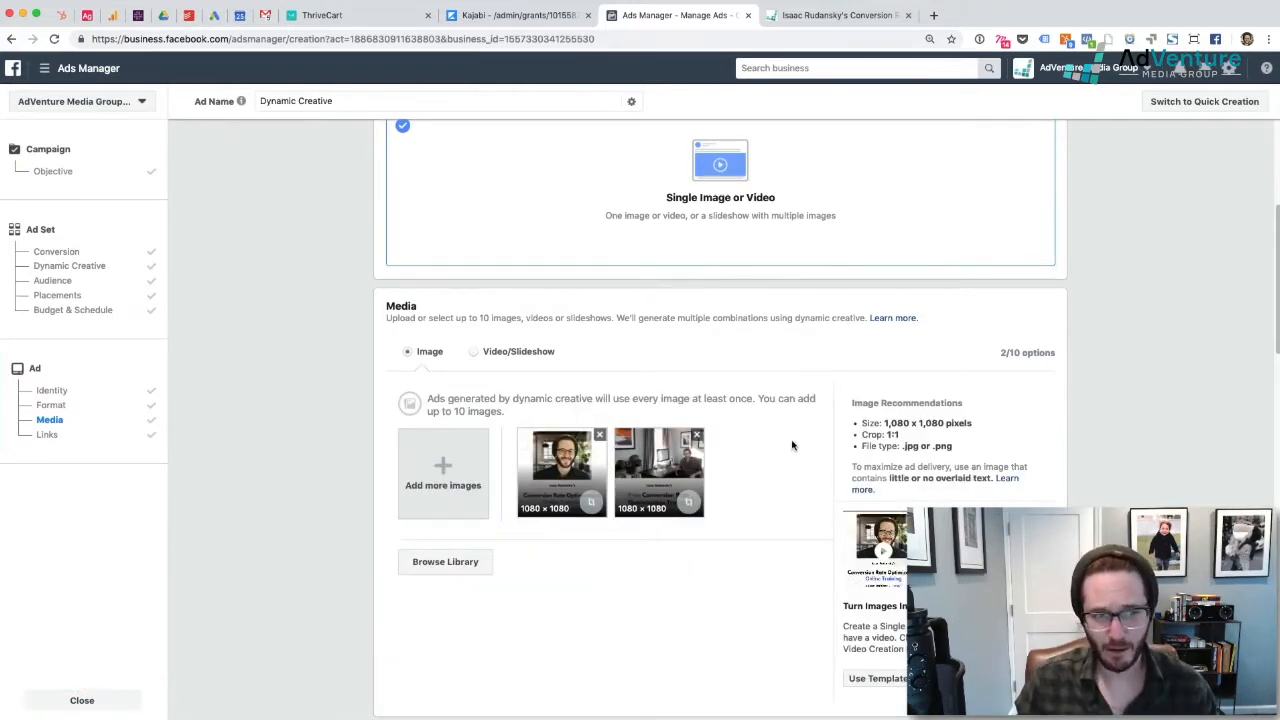
scroll(798, 440, down, 5)
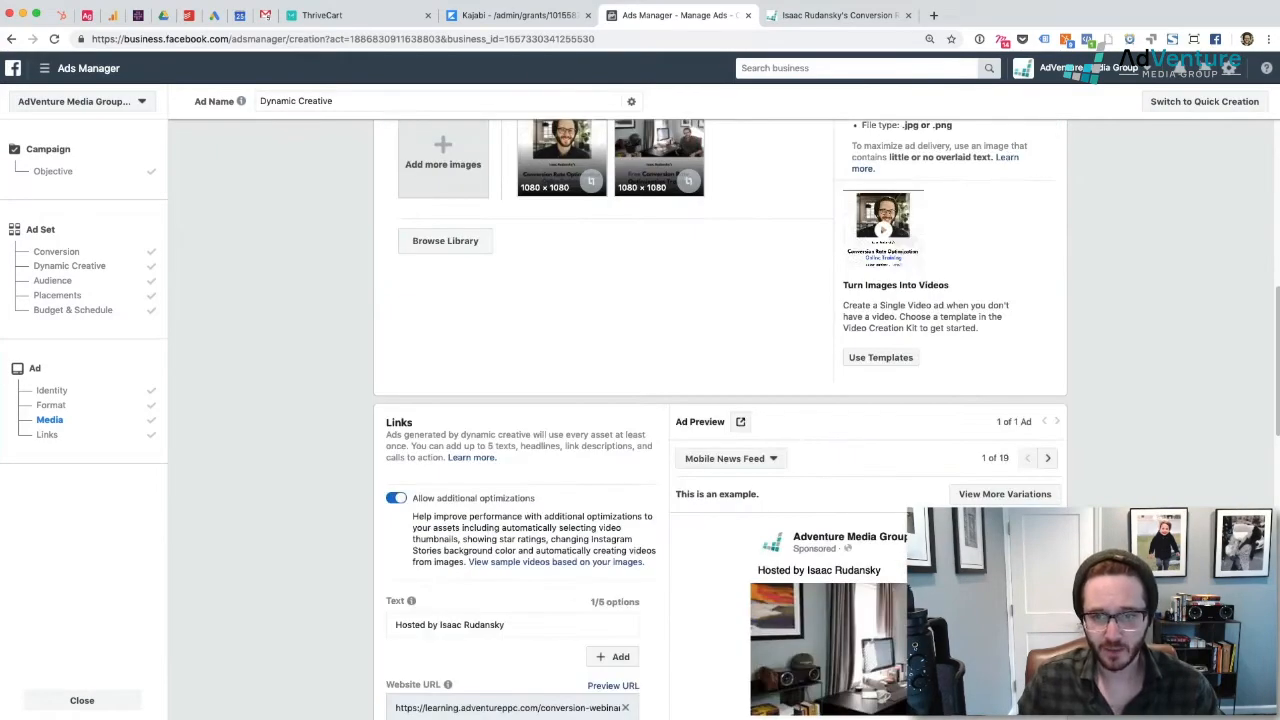
scroll(720, 420, down, 15)
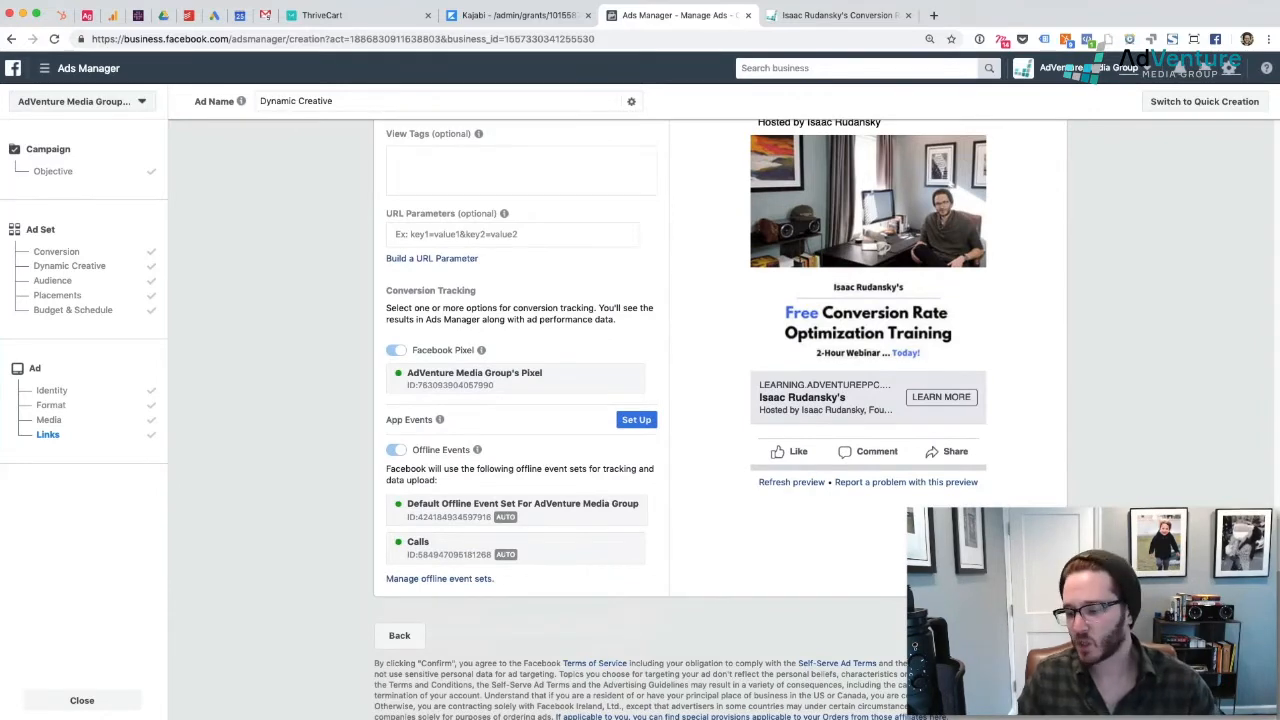
scroll(930, 440, up, 15)
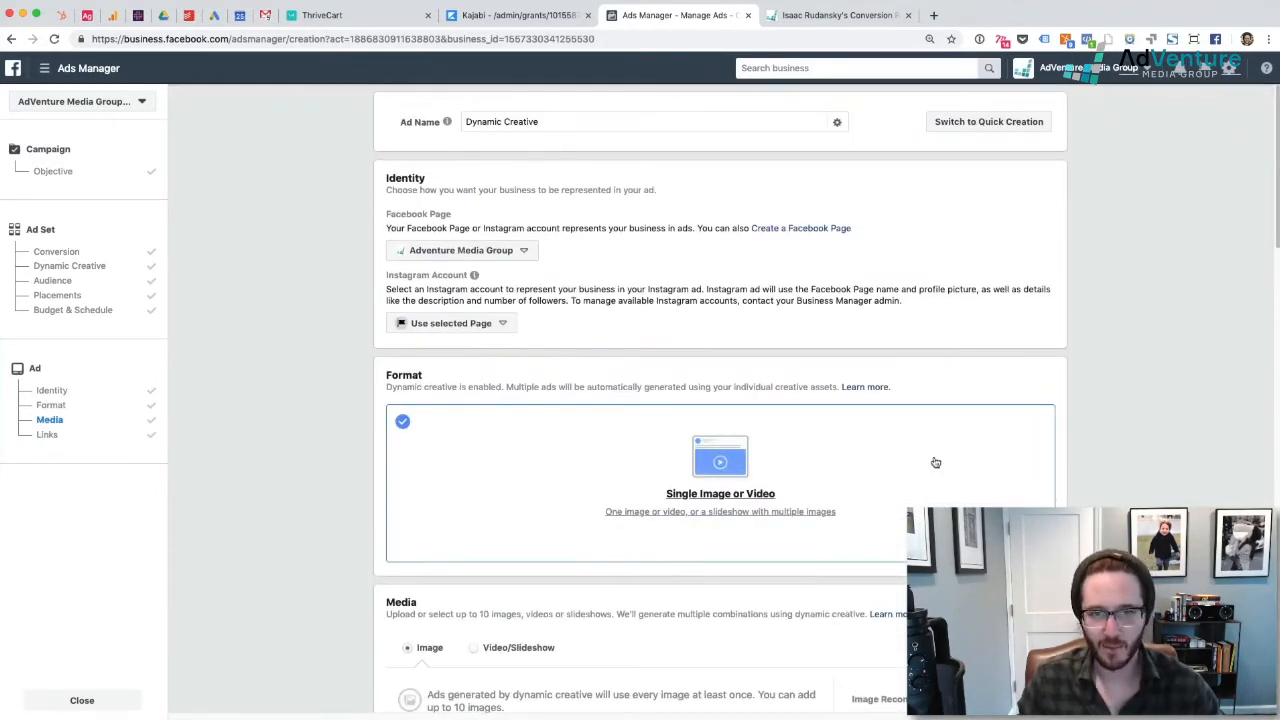
Leave the current ad setup for Quick Creation and go back to guided creation for a new campaign
click(980, 124)
click(742, 333)
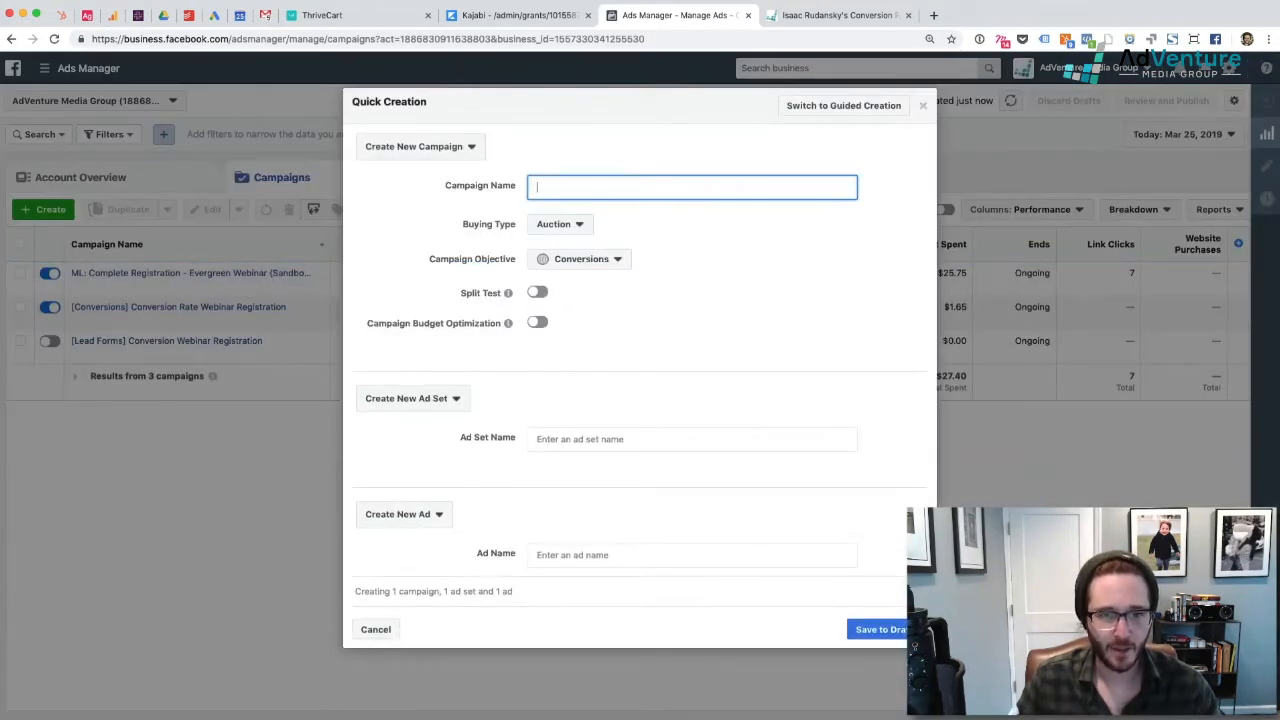
click(828, 106)
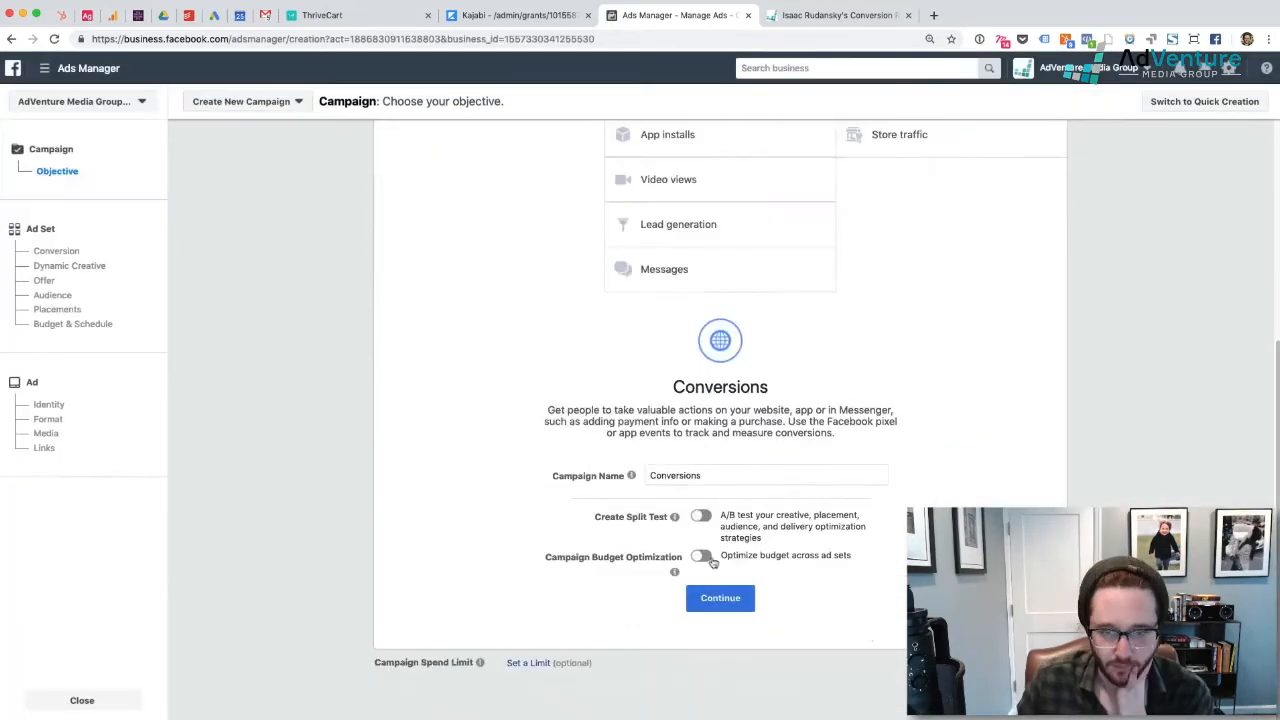
Switch to Quick Creation for a conversions campaign with budget optimization and name it "[Conversions] Conversion Rate Webinar Funnel"
click(719, 713)
click(651, 336)
text([)
key(End)
text(] Convers)
click(692, 604)
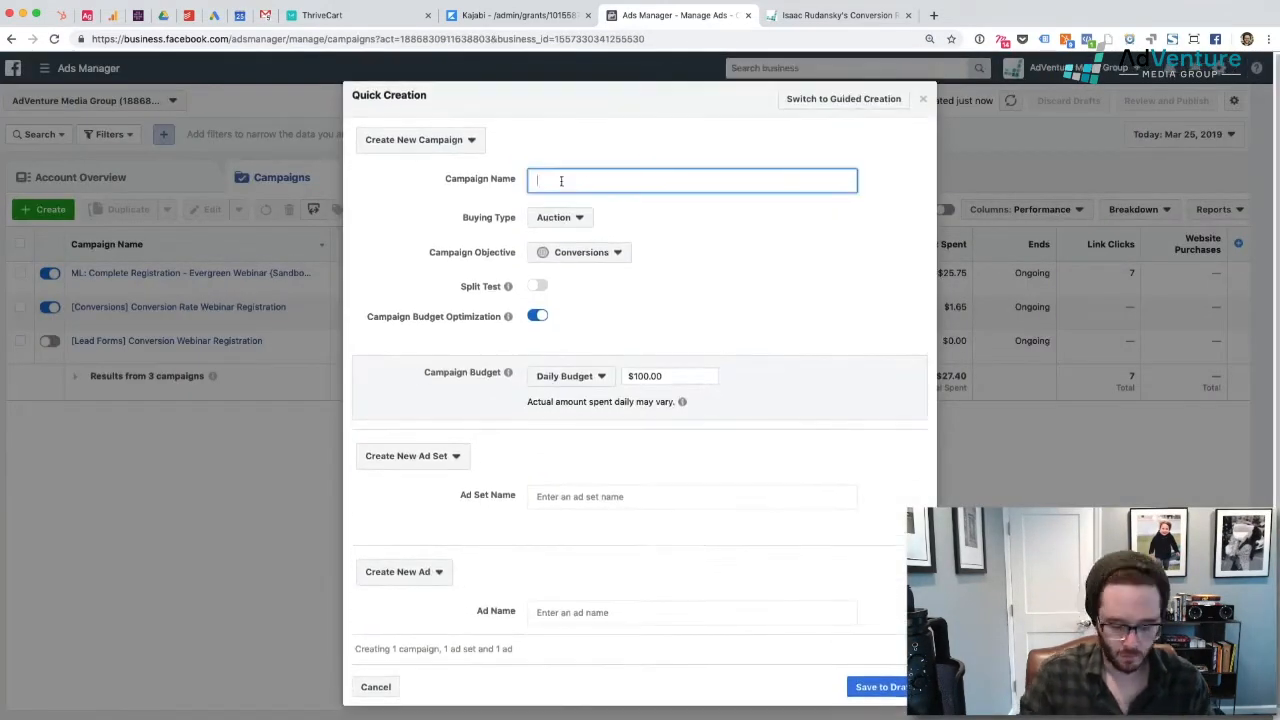
text([Conversions] Conversion Rate)
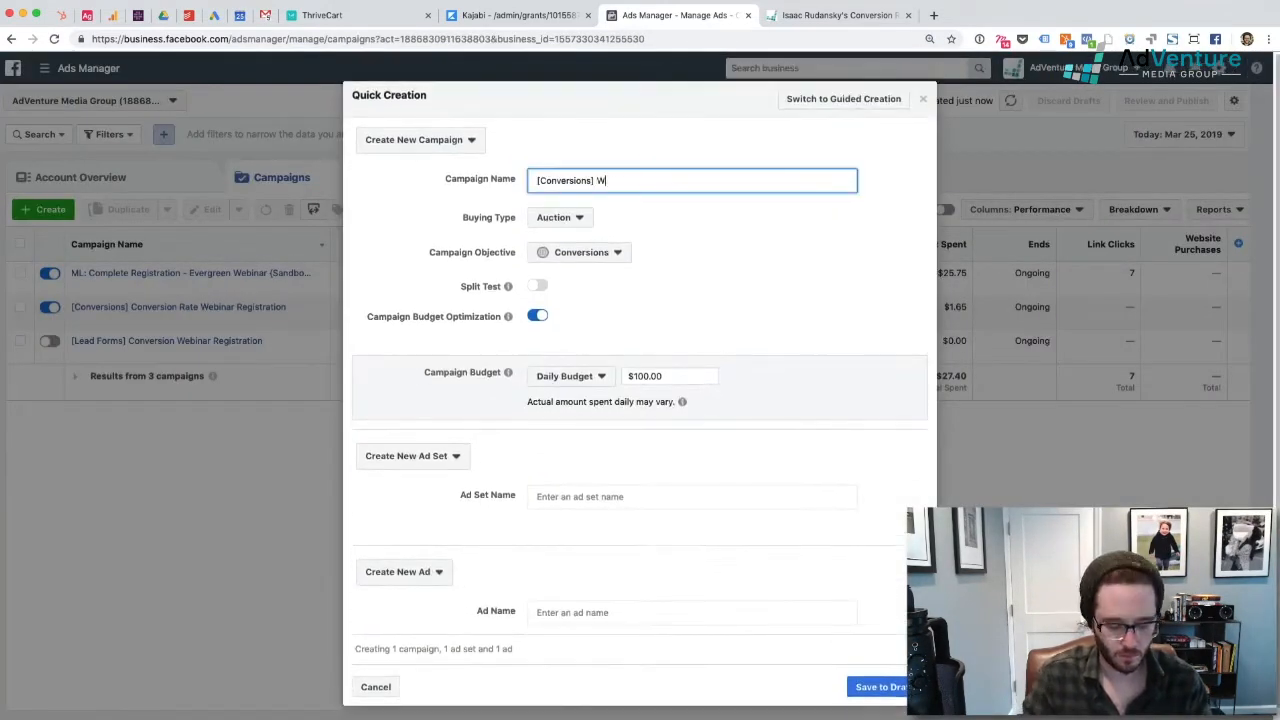
text( Webinar Funnel)
key(Tab)
Set the campaign's daily budget to $2,500.00 and name the new ad set "Lookalike Audiences Live Webinar"
double_click(650, 376)
text(2500)
click(604, 500)
text(Lookalike Audiences Zoom Webinar)
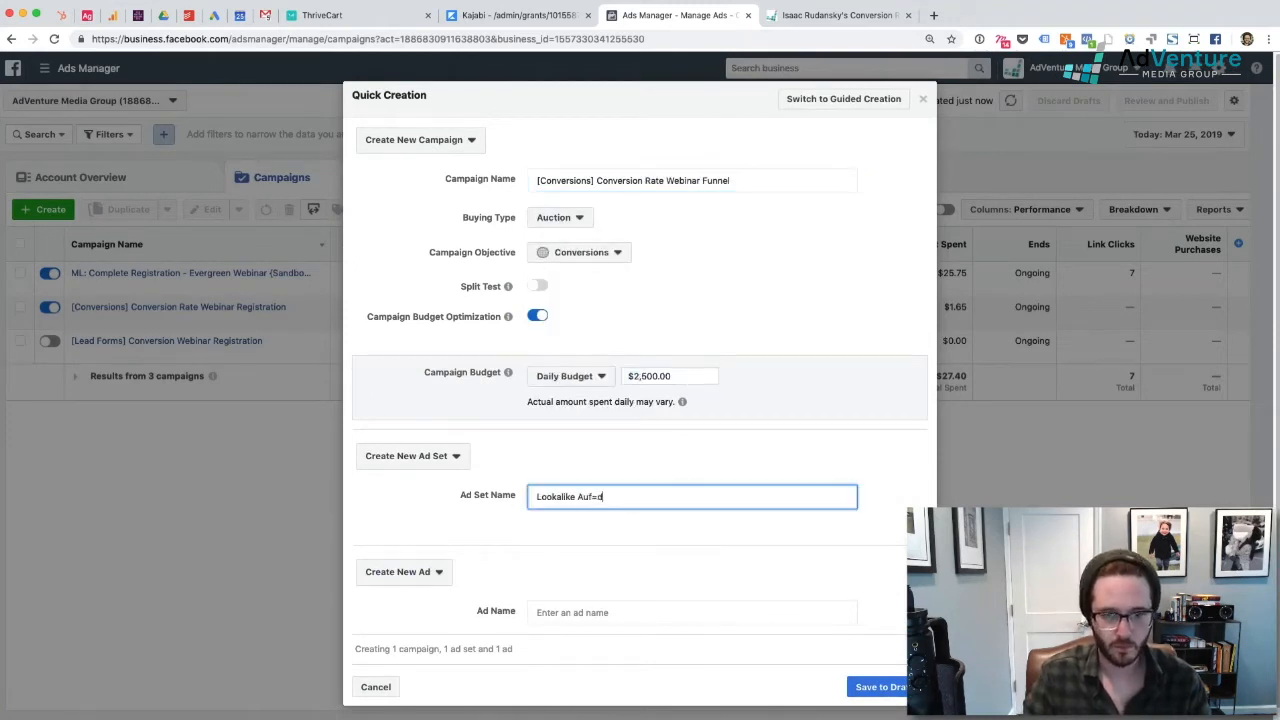
Name the new ad "Dynamic Creative" and save the campaign, ad set and ad to drafts
click(397, 571)
click(400, 583)
text(Dynamic Creative)
click(878, 687)
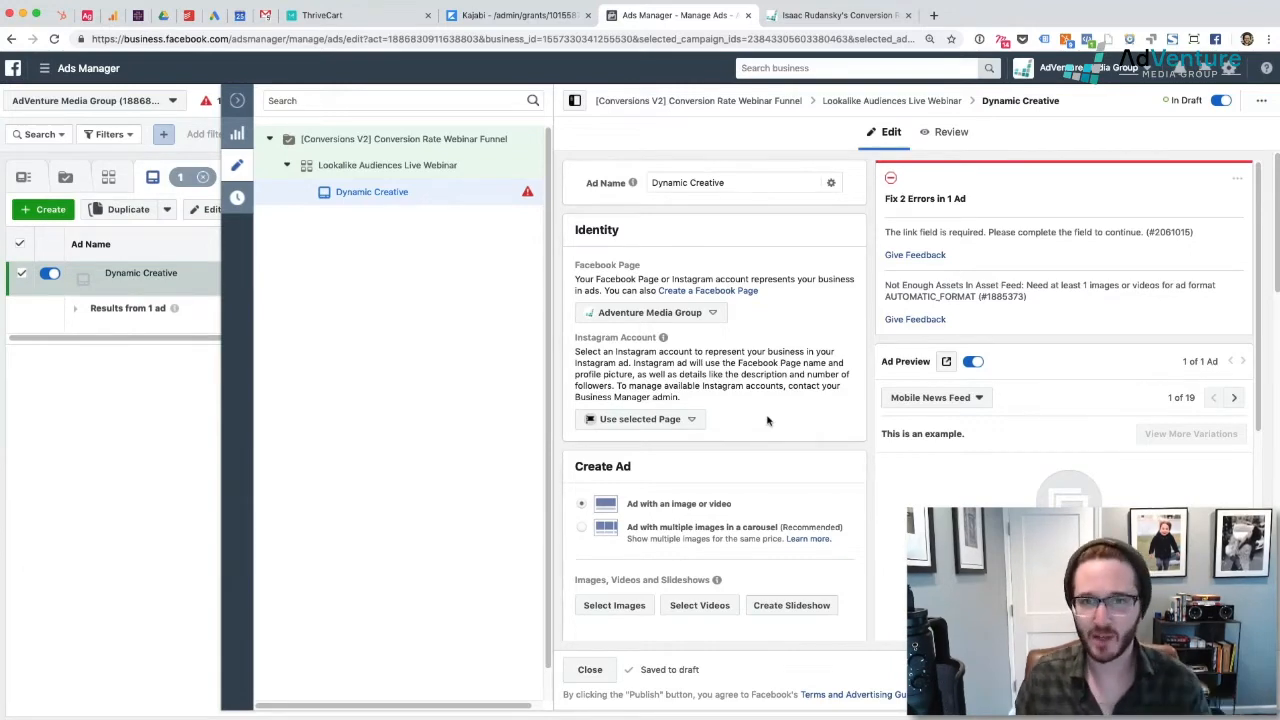
Review the Dynamic Creative ad's identity, format and optimization options, and the images and videos in its media list
scroll(768, 420, down, 3)
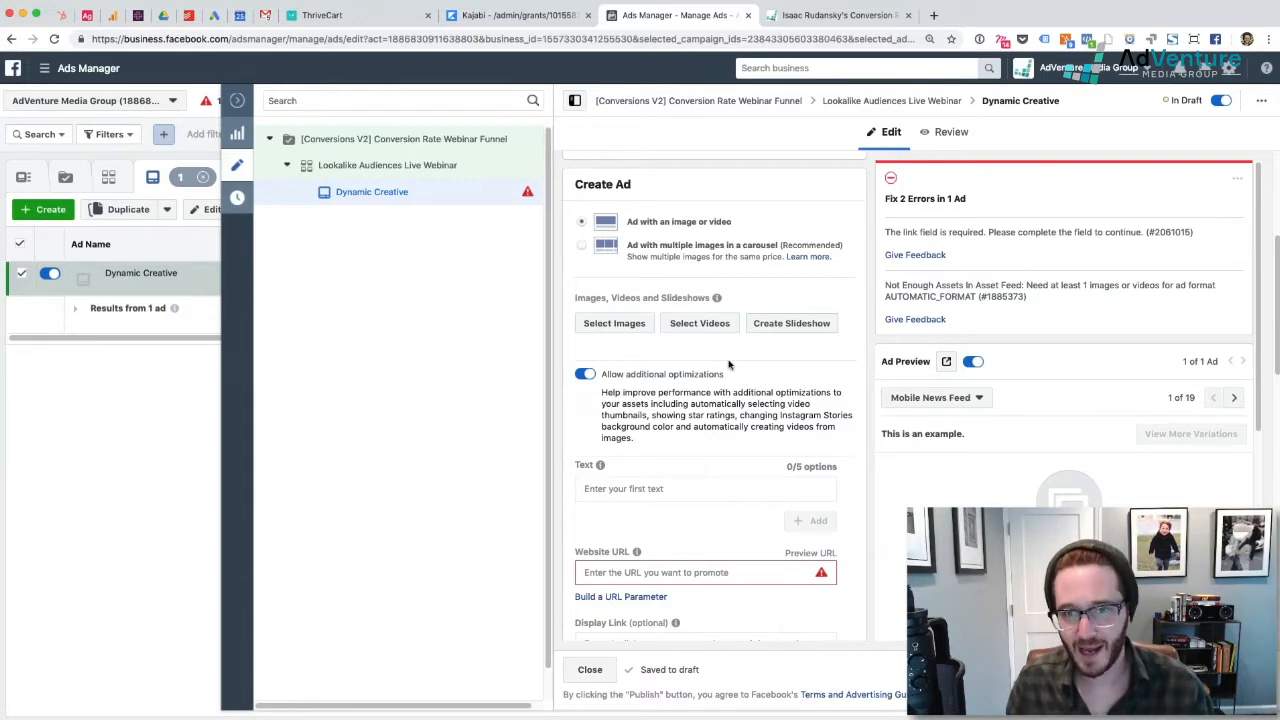
scroll(729, 365, up, 3)
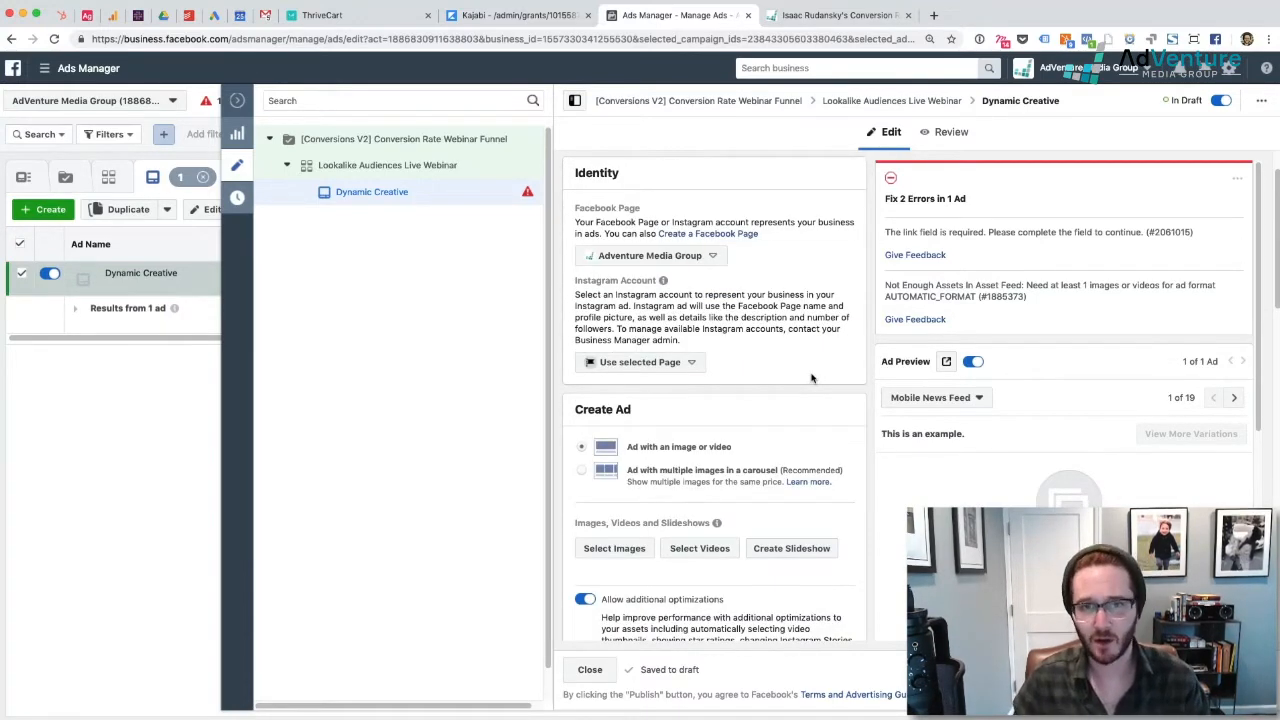
scroll(825, 344, down, 2)
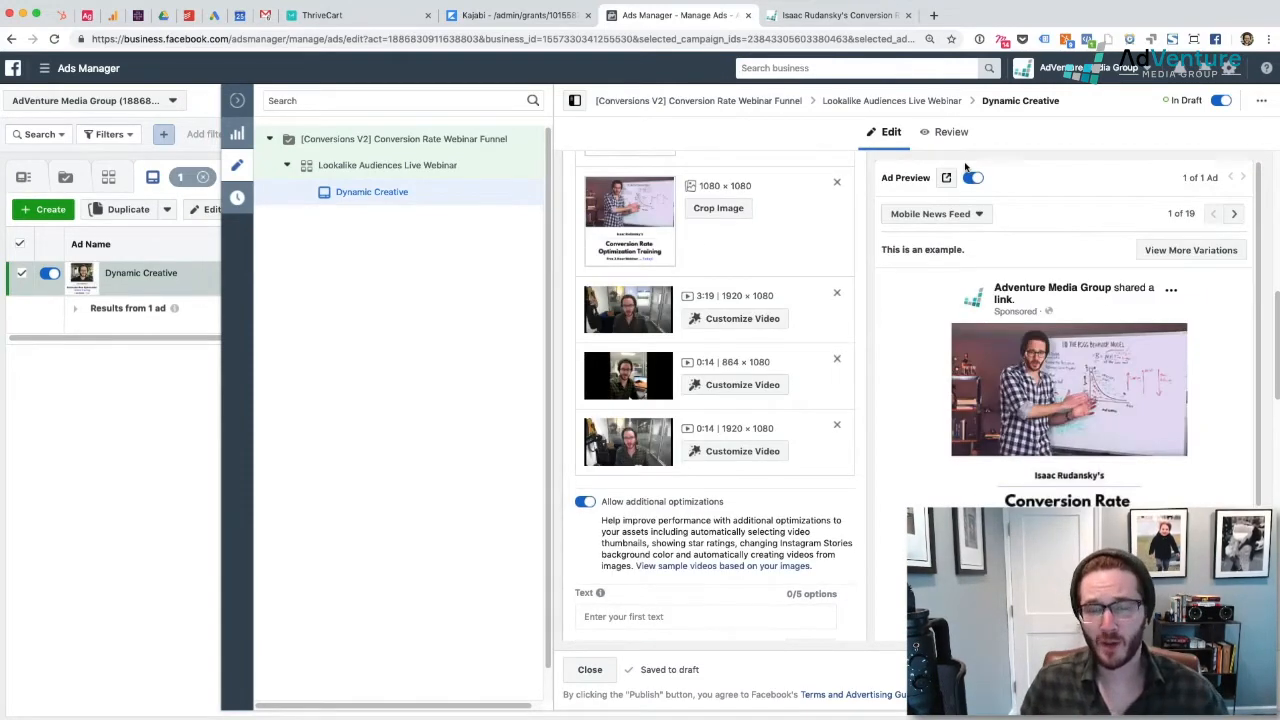
scroll(849, 363, up, 3)
scroll(849, 363, down, 1)
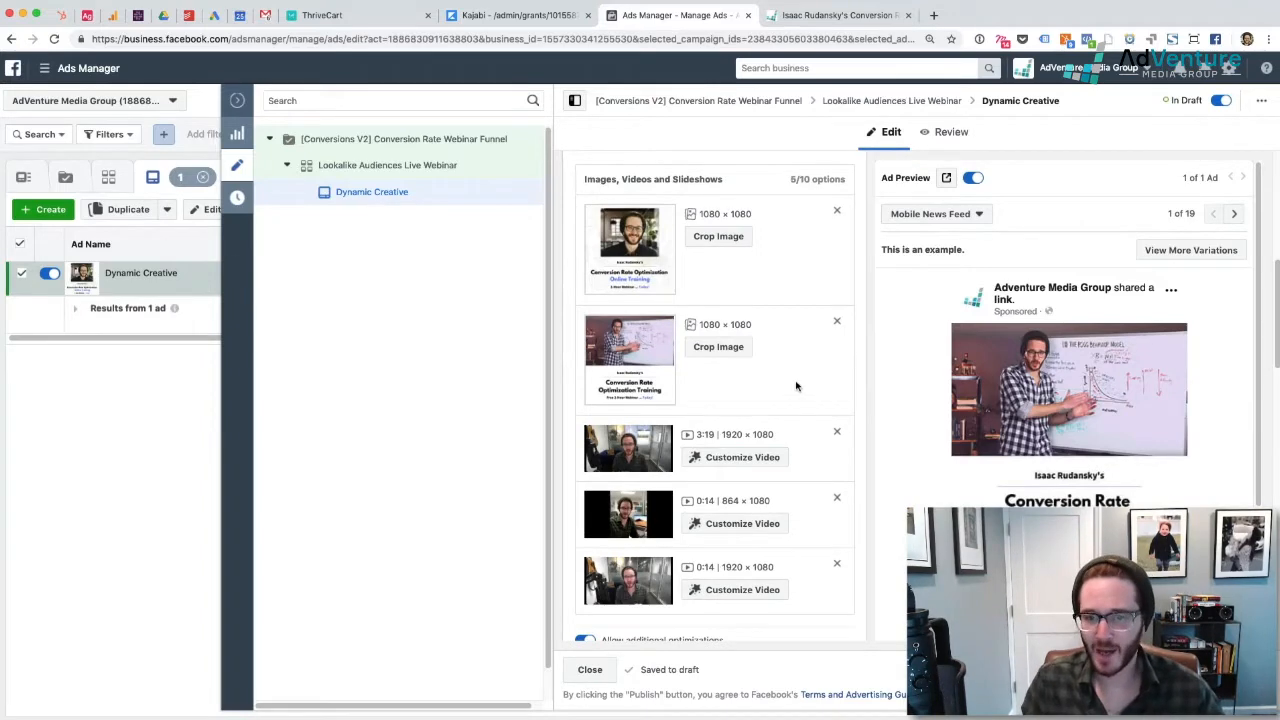
scroll(797, 386, down, 2)
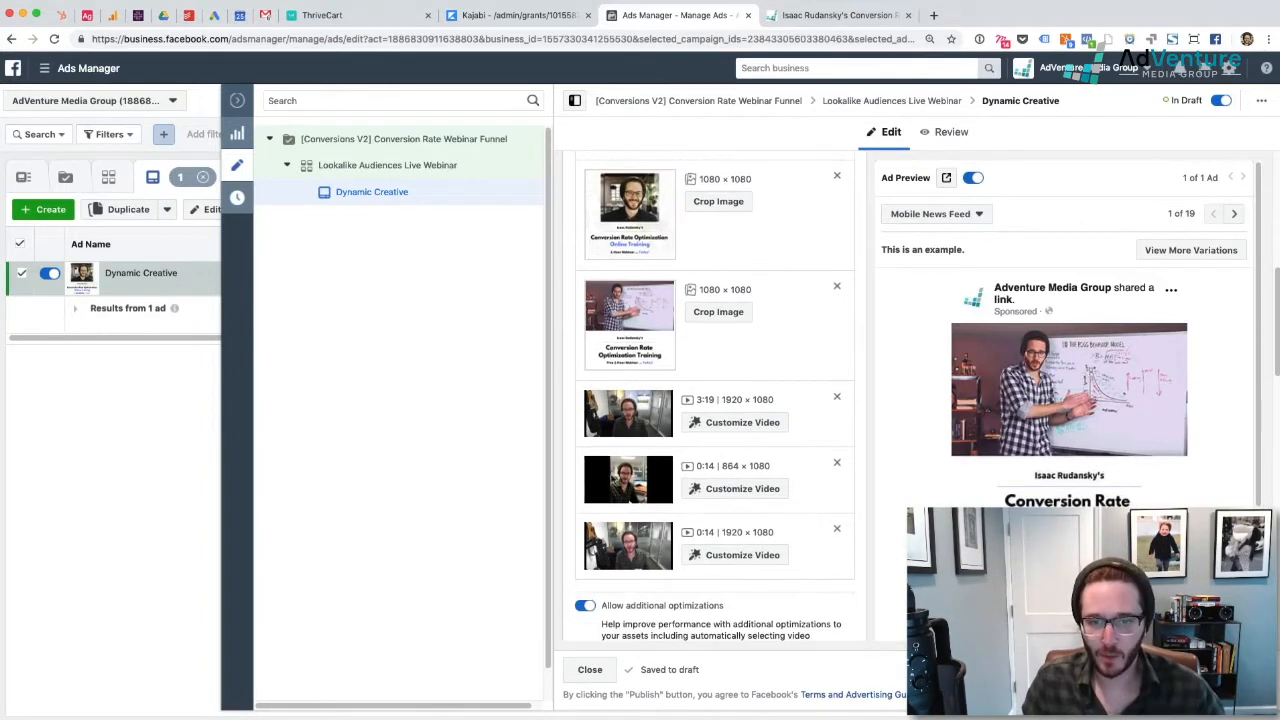
Customize the 864 × 1080 video by uploading the caption file FB Ads Video Tall.srt from the Downloads folder
click(726, 488)
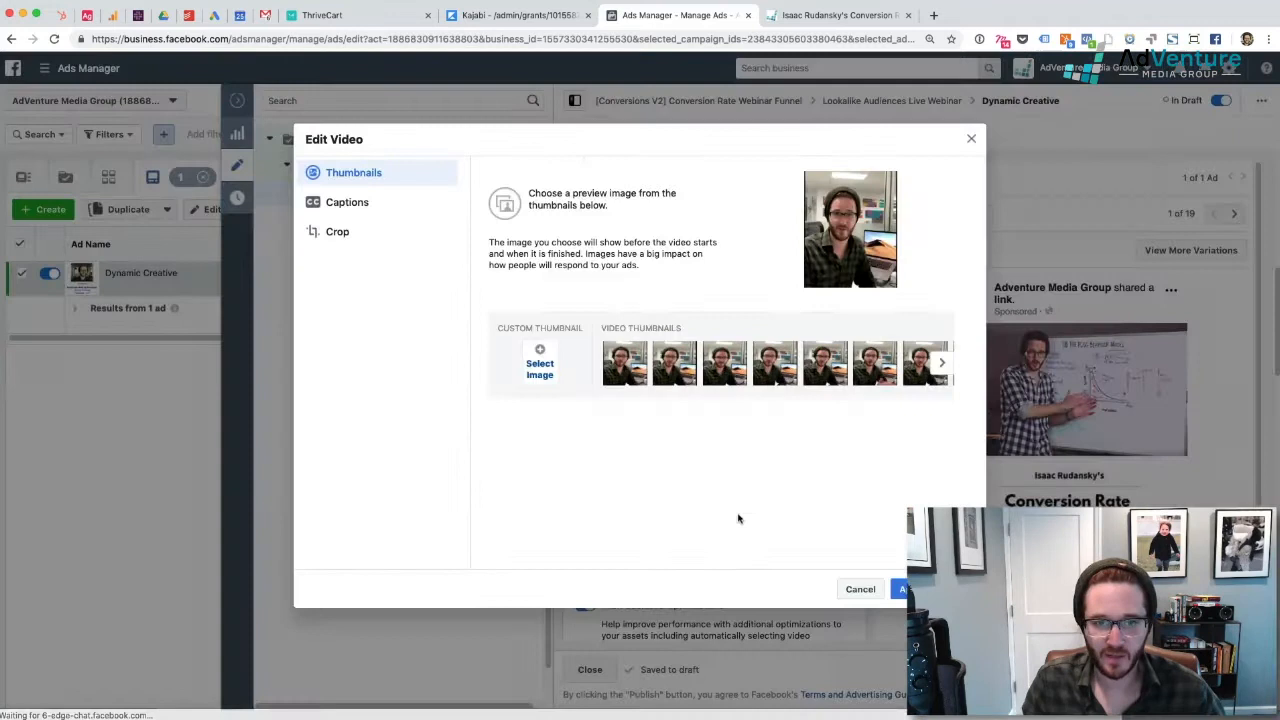
click(372, 210)
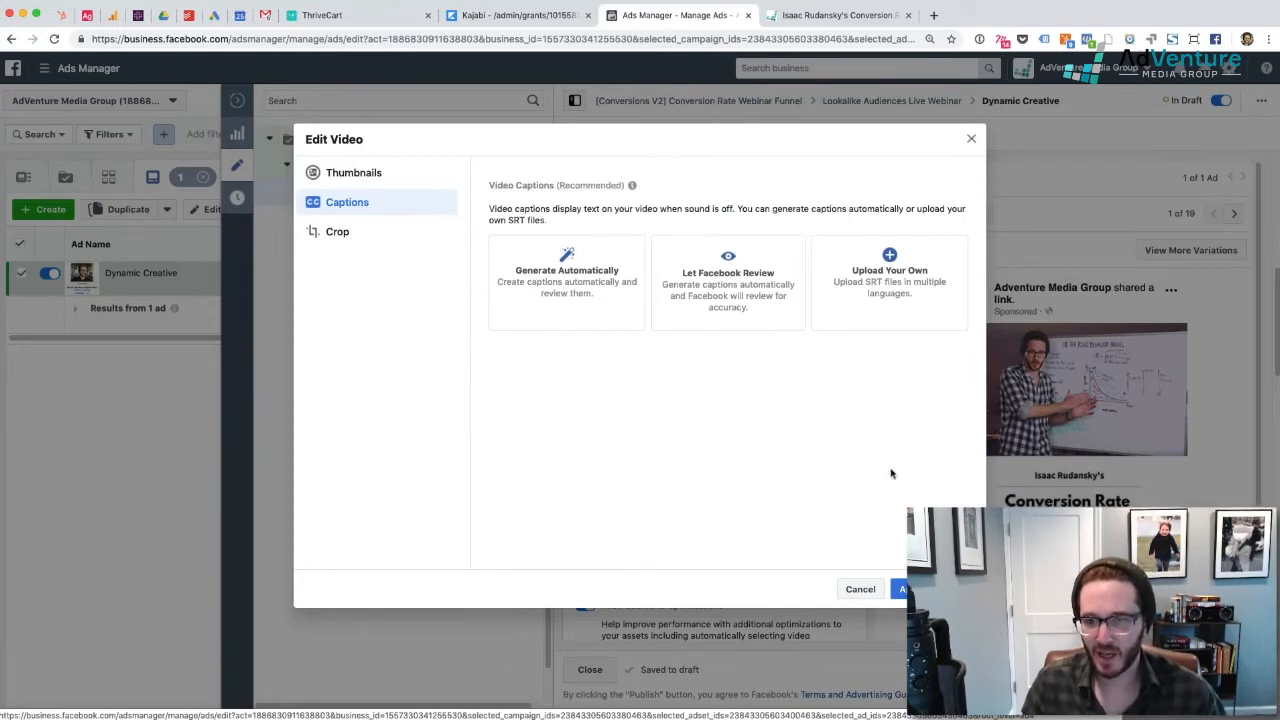
click(907, 294)
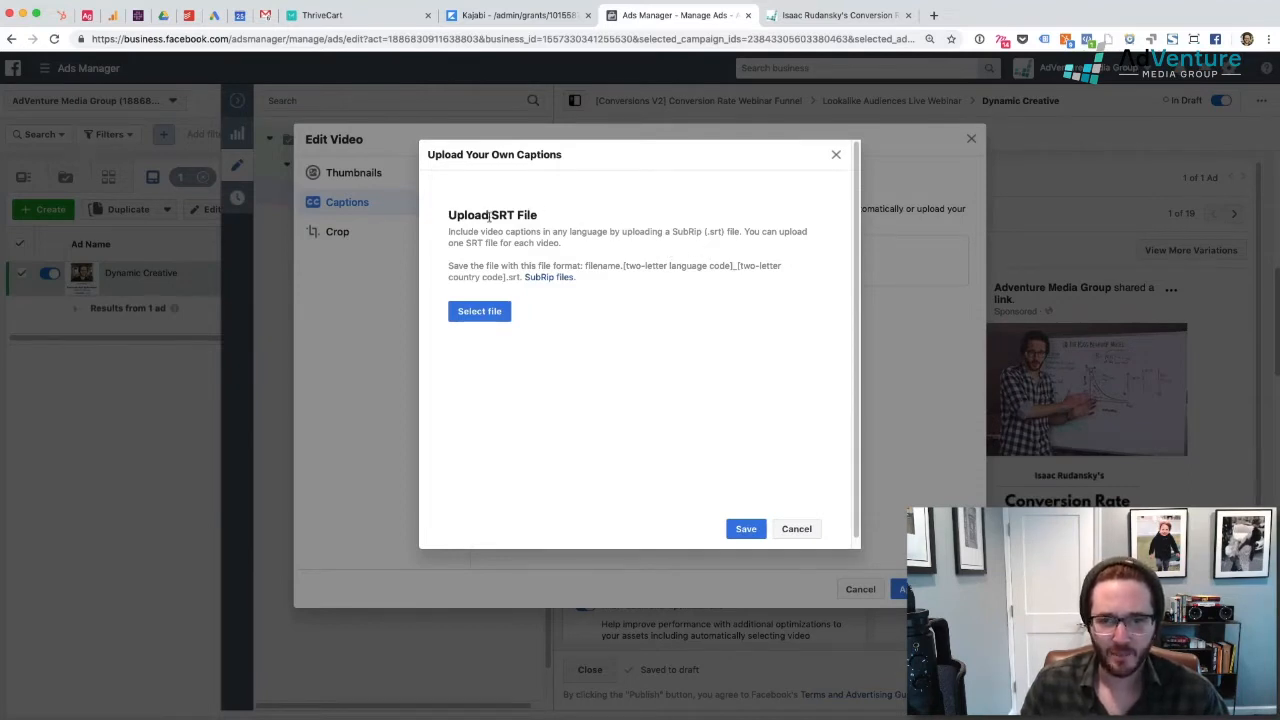
click(494, 318)
click(334, 122)
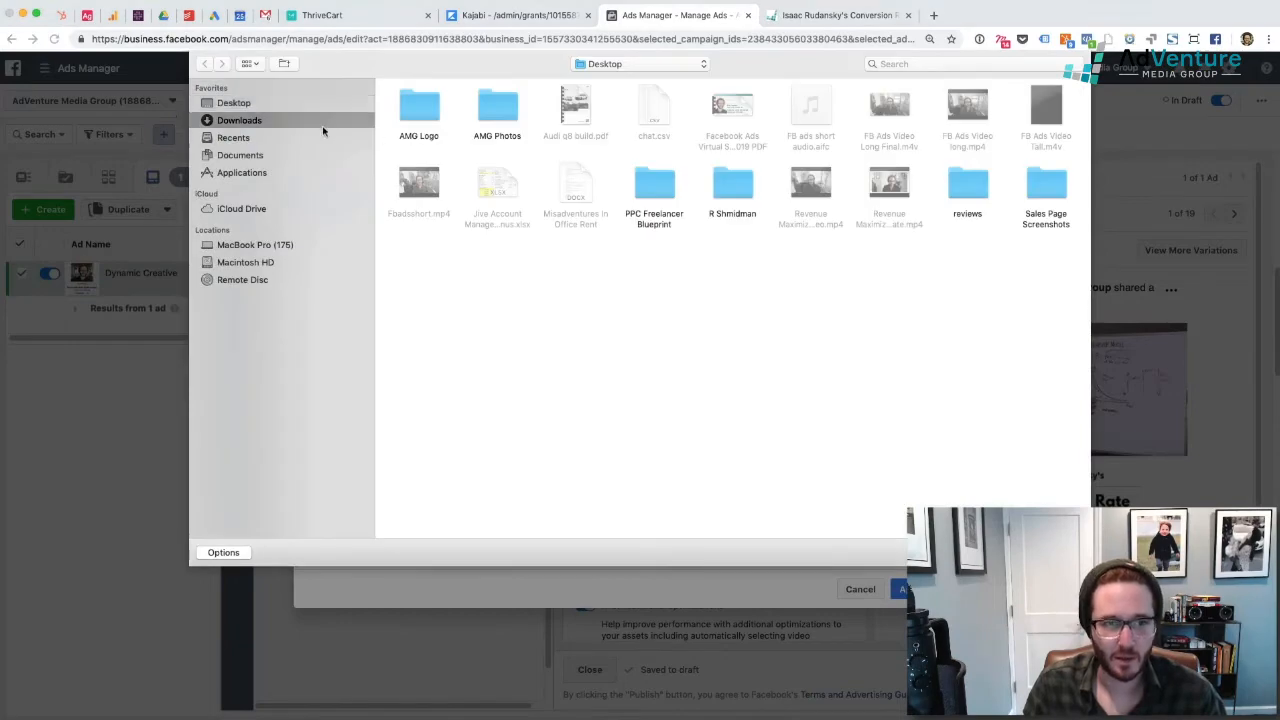
click(247, 63)
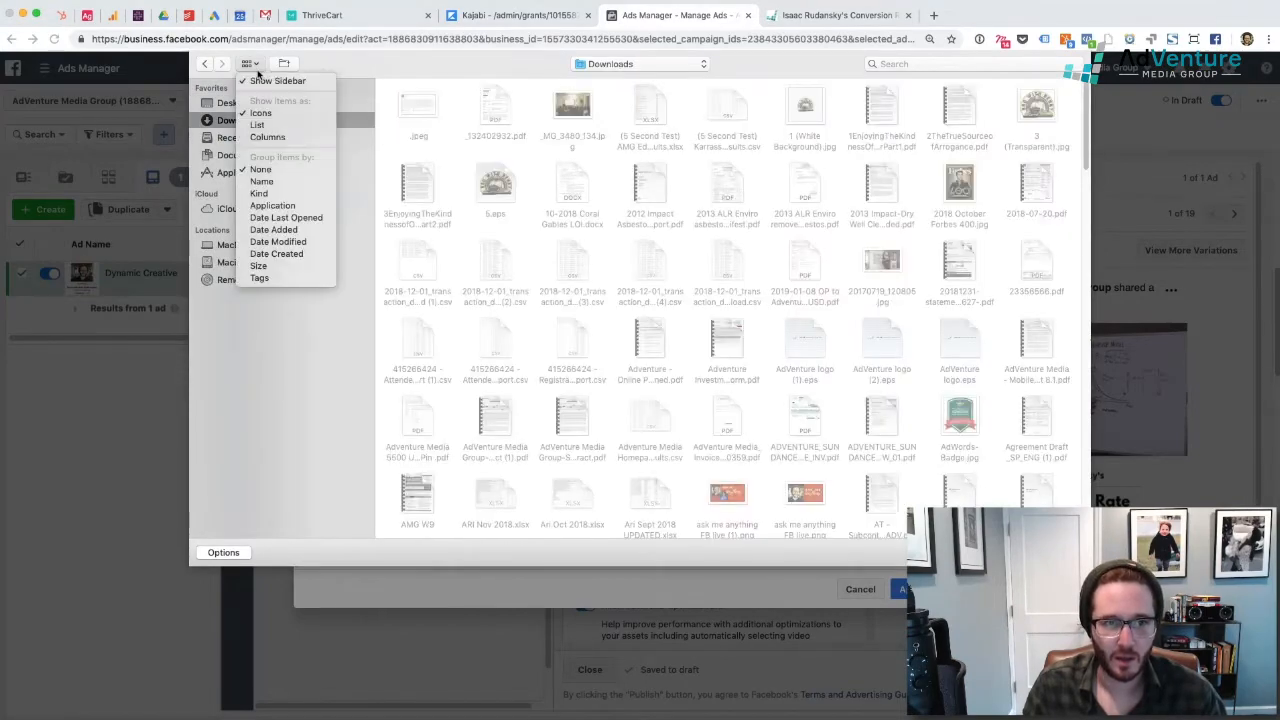
click(277, 118)
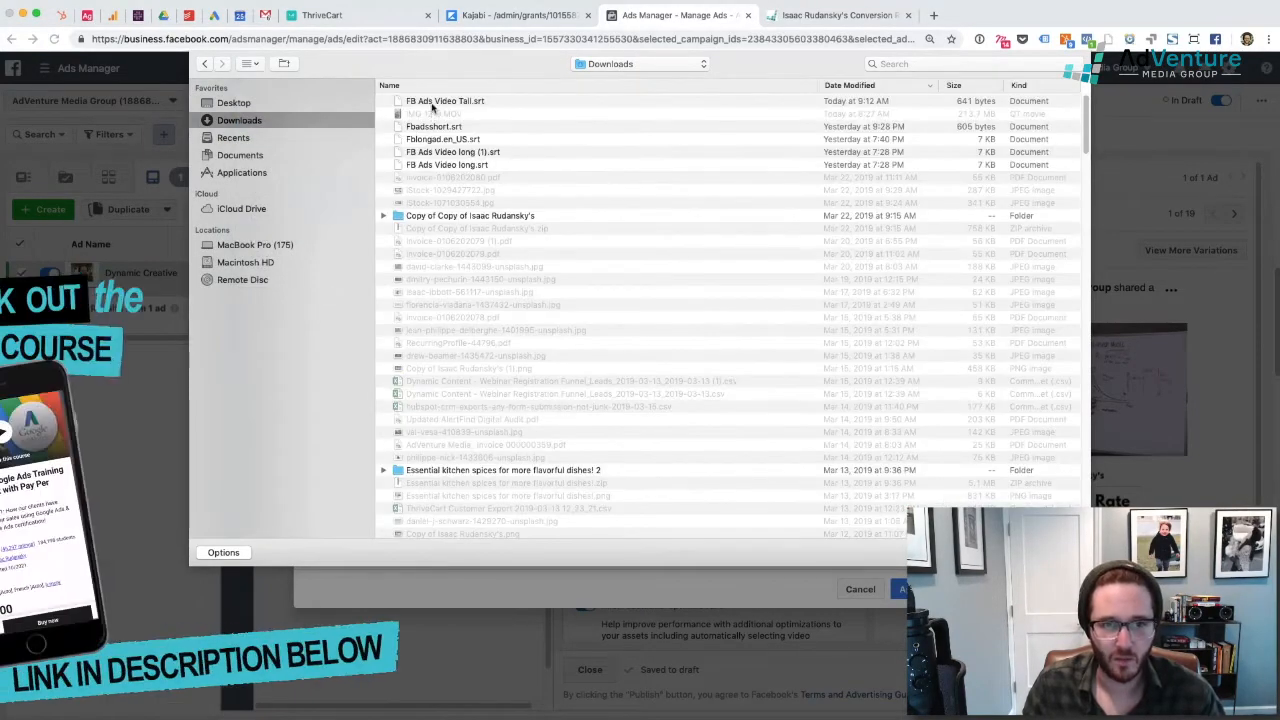
click(432, 104)
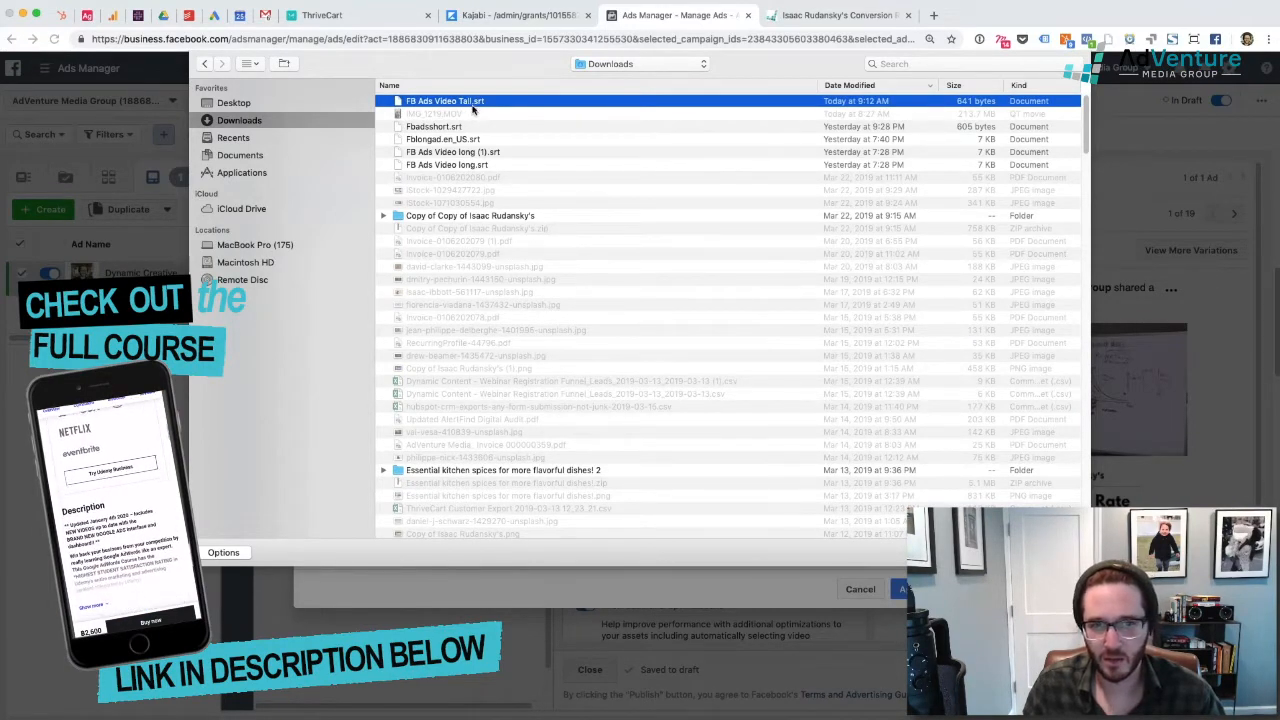
key(Return)
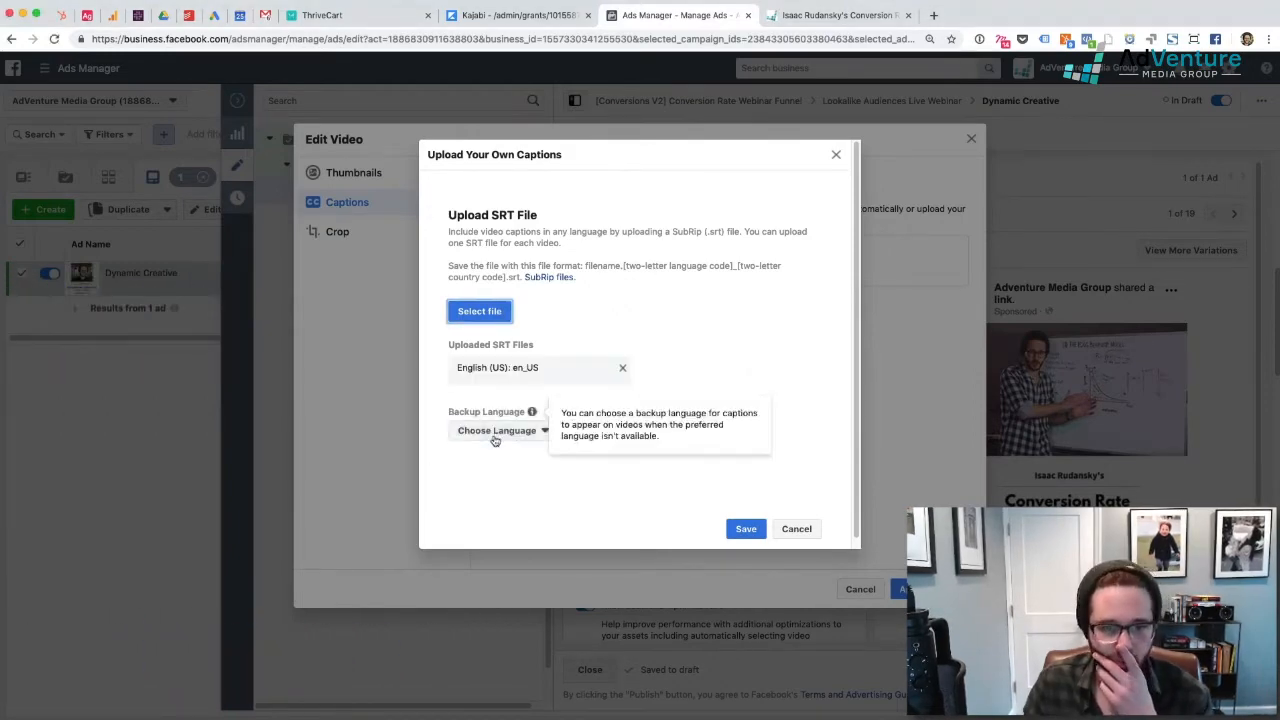
Set the captions' backup language to English (US): en_US, save the captions and apply the video edits
click(500, 440)
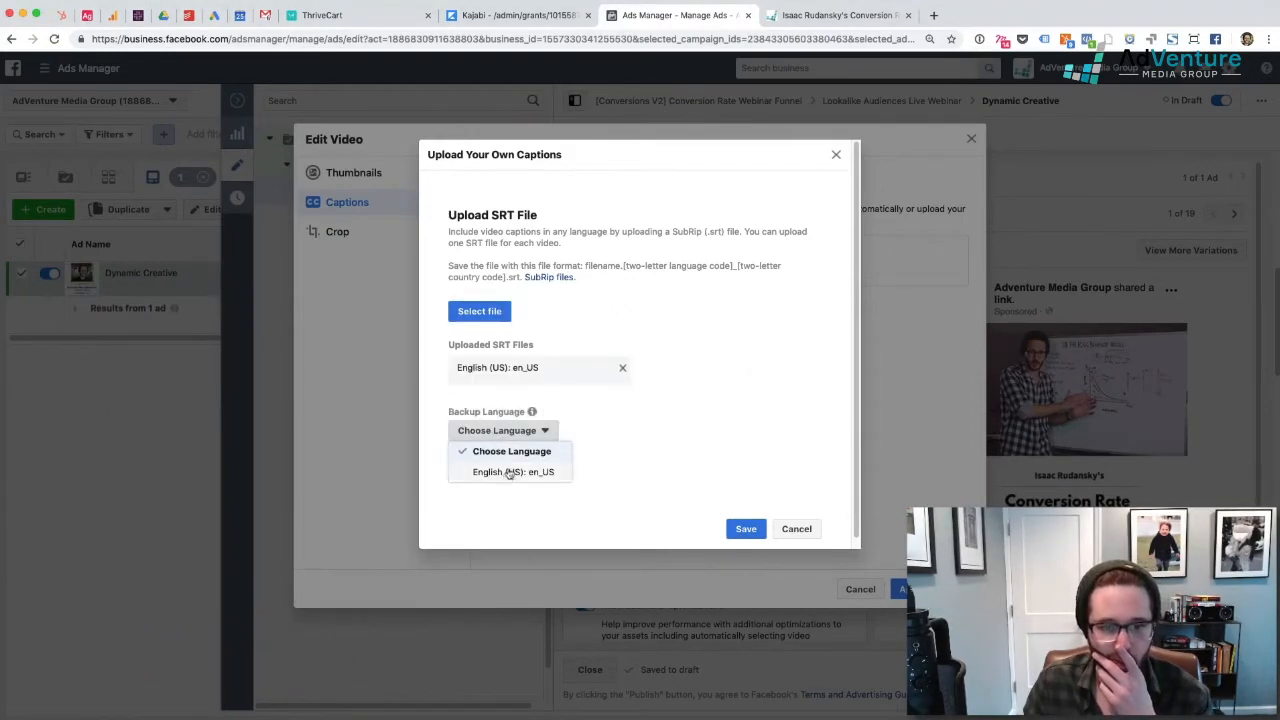
click(511, 473)
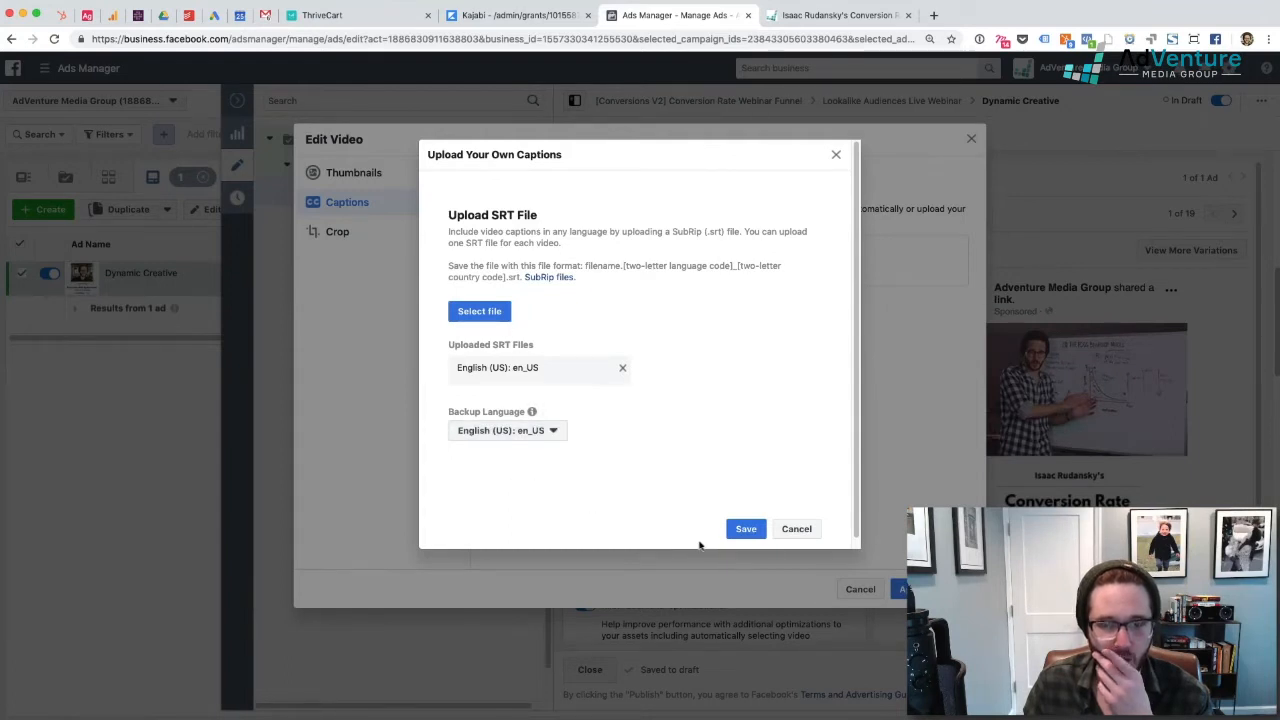
click(746, 529)
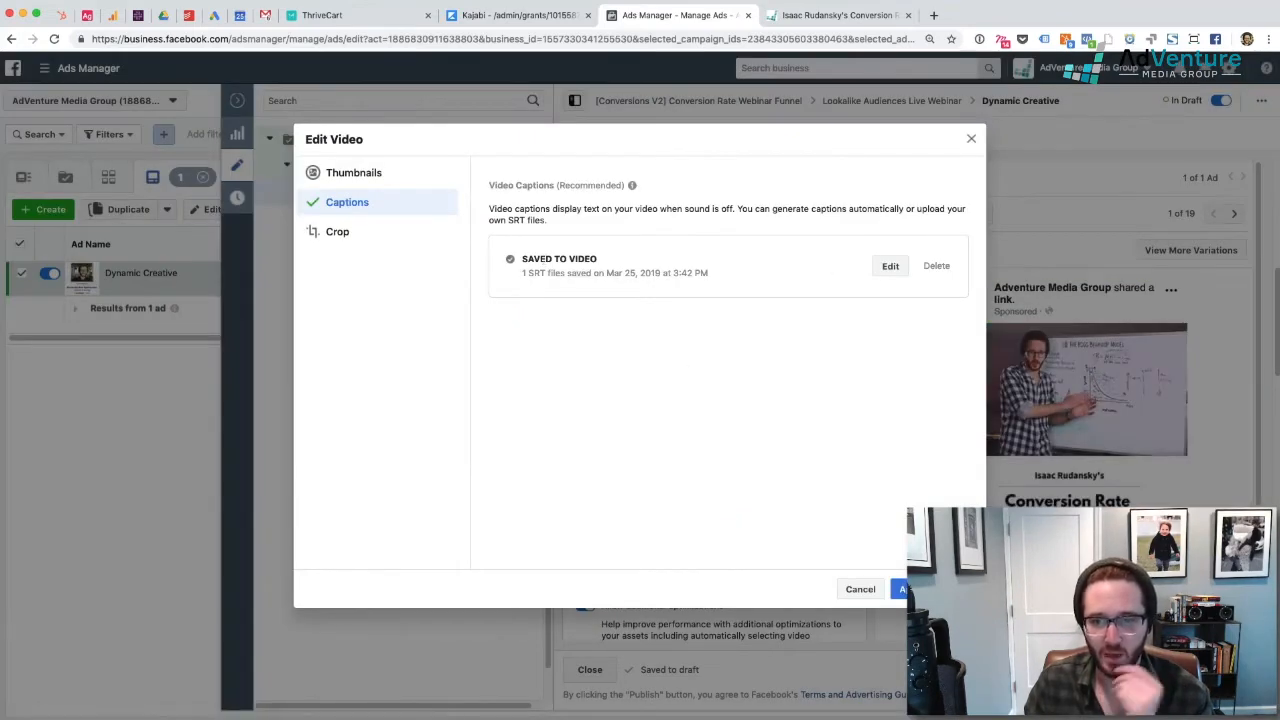
click(900, 589)
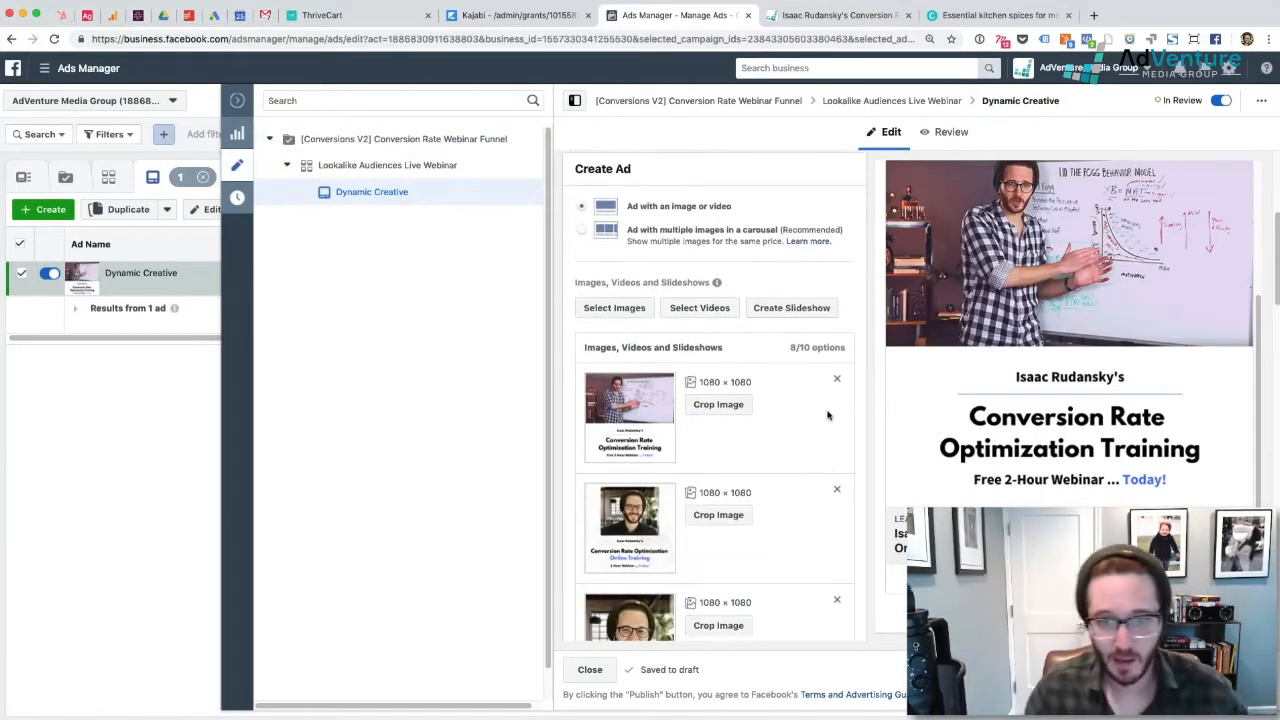
Review the ad's images, videos and desktop preview, and go to the first text entry below the media
scroll(830, 415, down, 3)
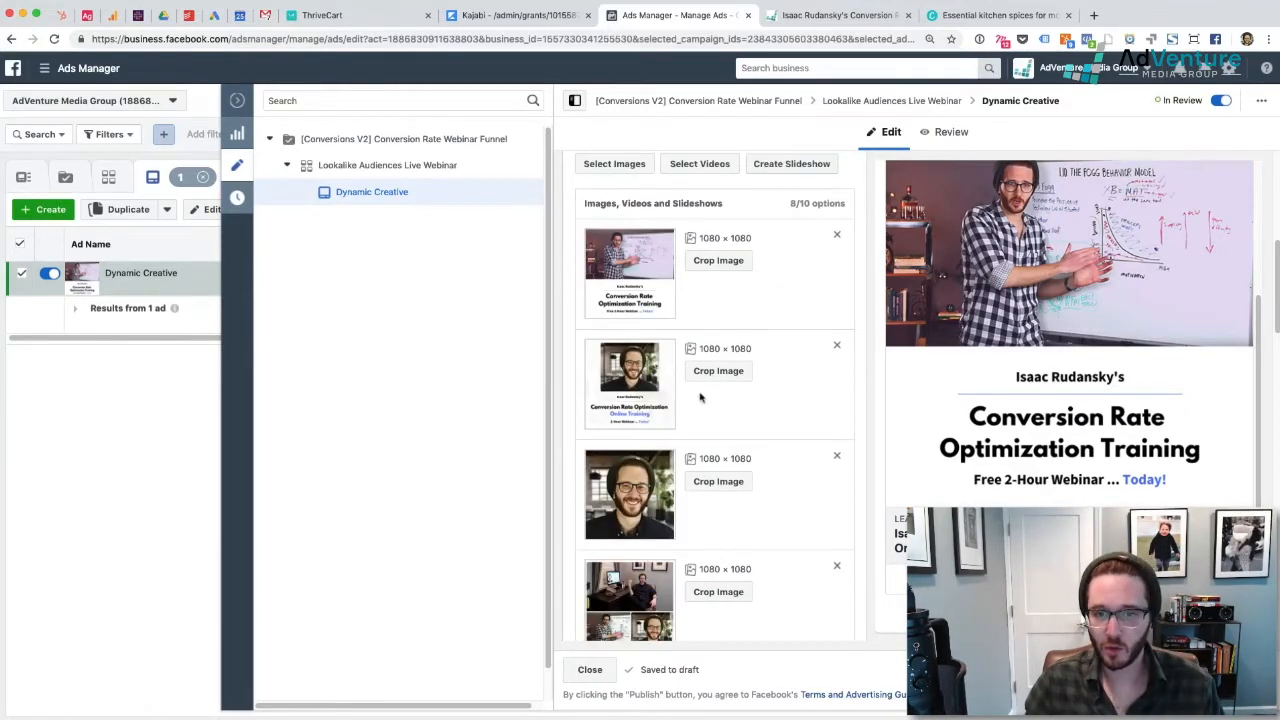
scroll(760, 420, down, 3)
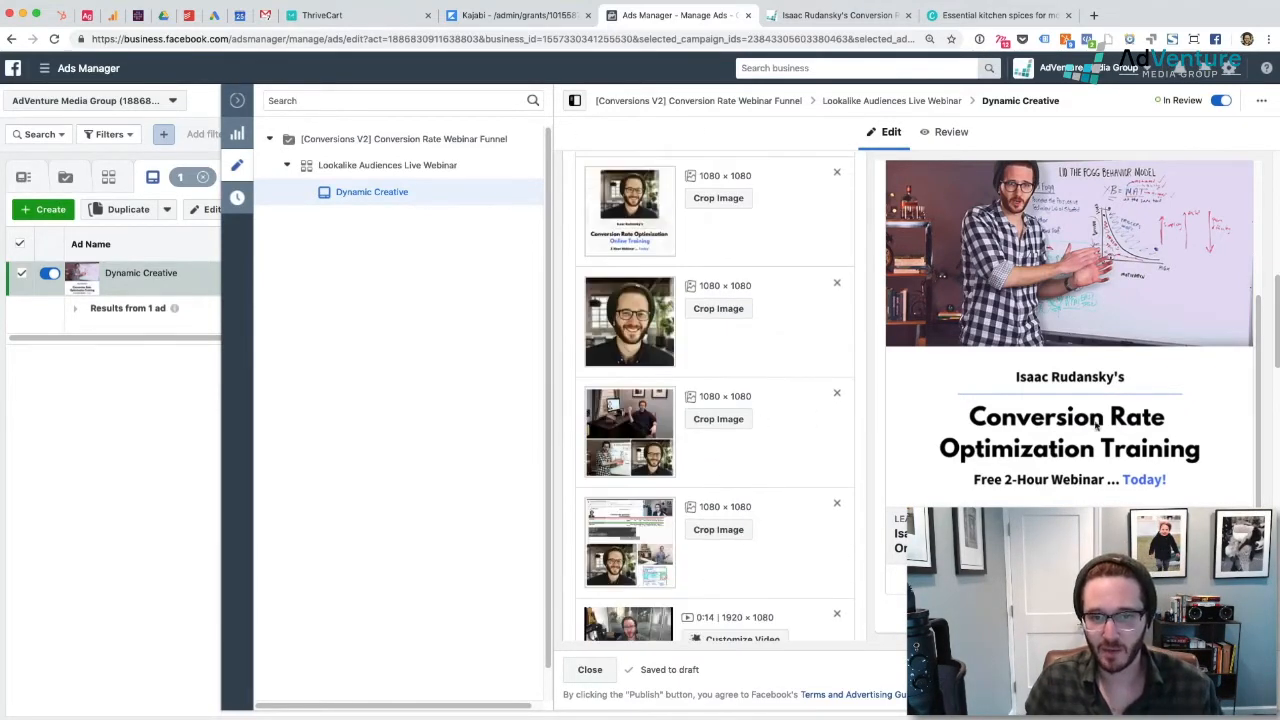
scroll(812, 456, down, 3)
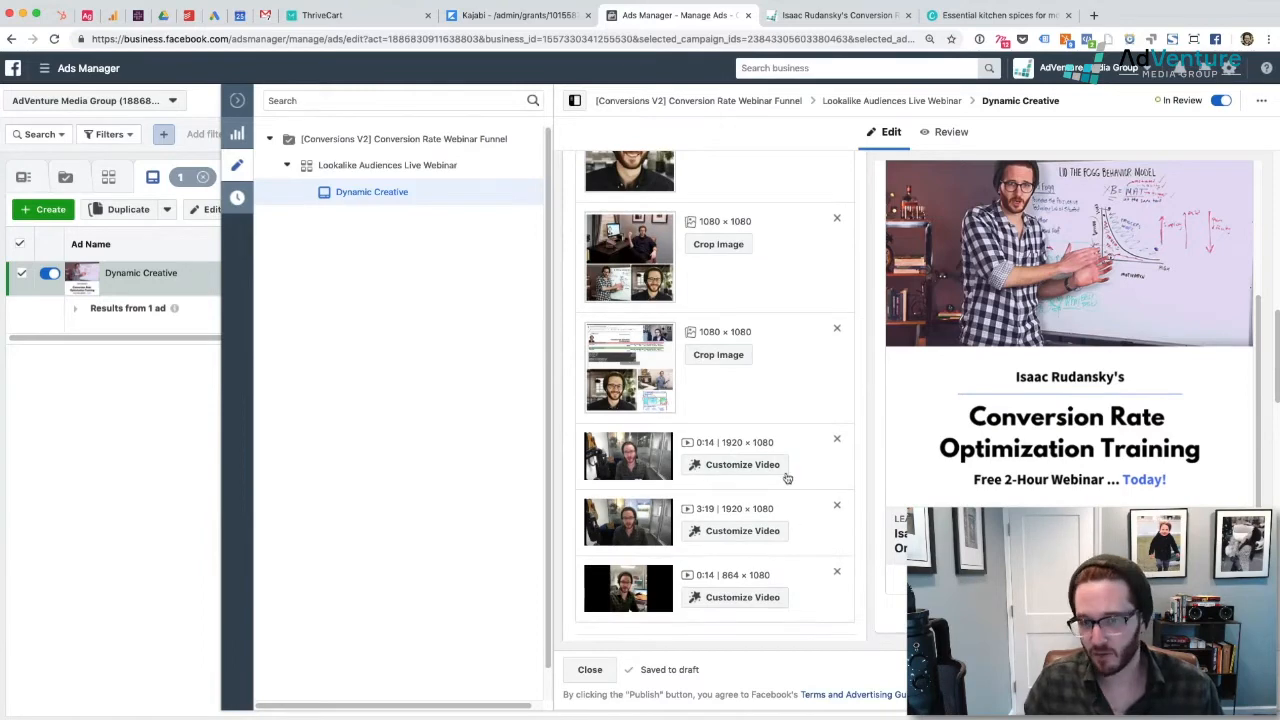
scroll(790, 470, up, 10)
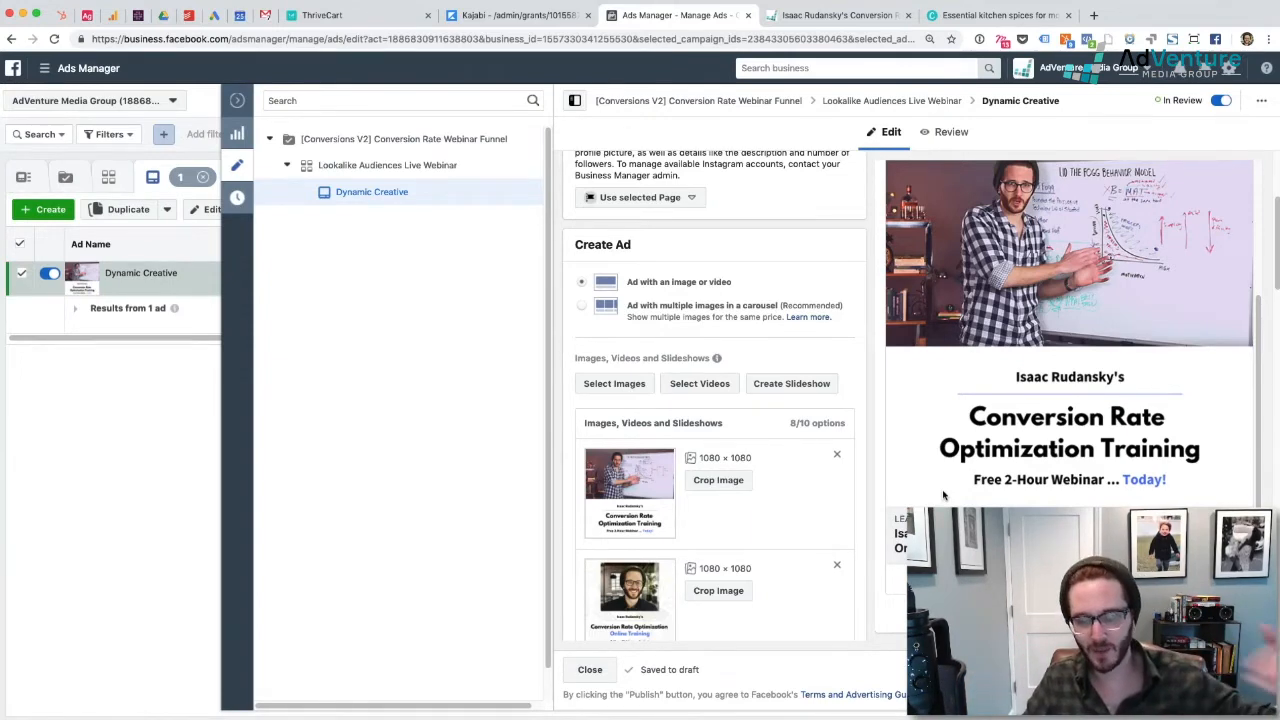
scroll(933, 495, up, 3)
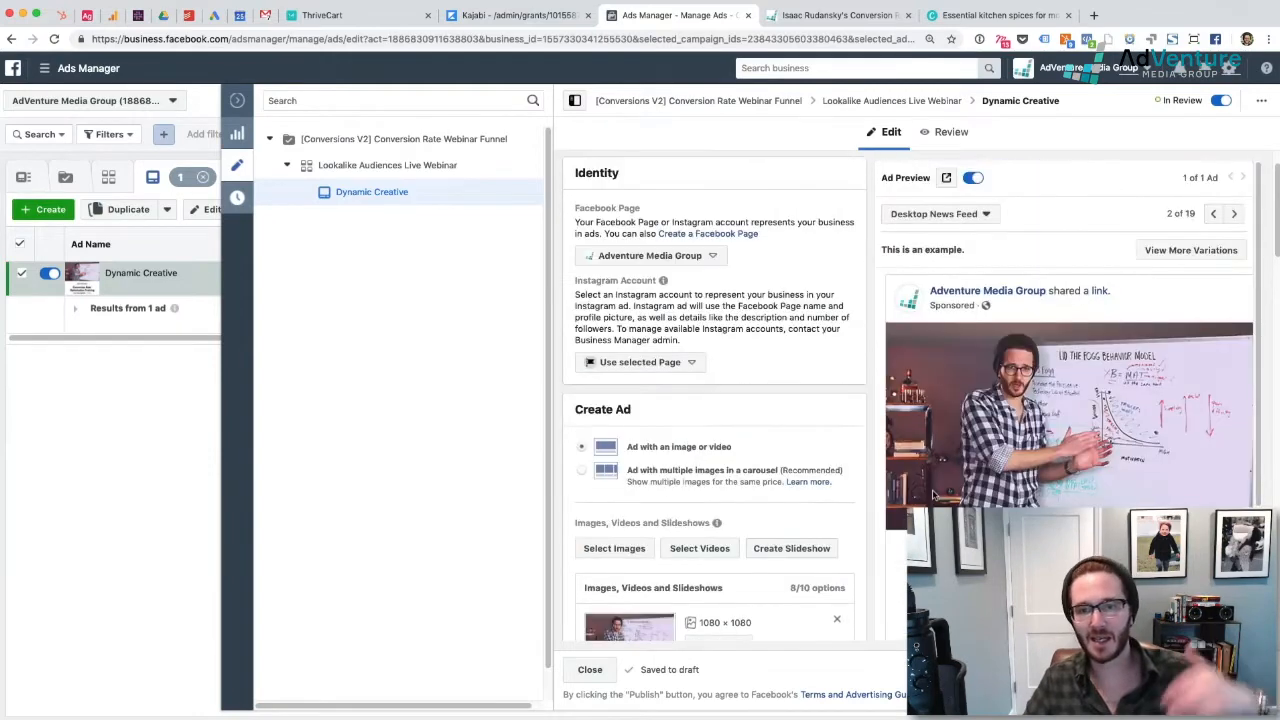
scroll(906, 436, down, 10)
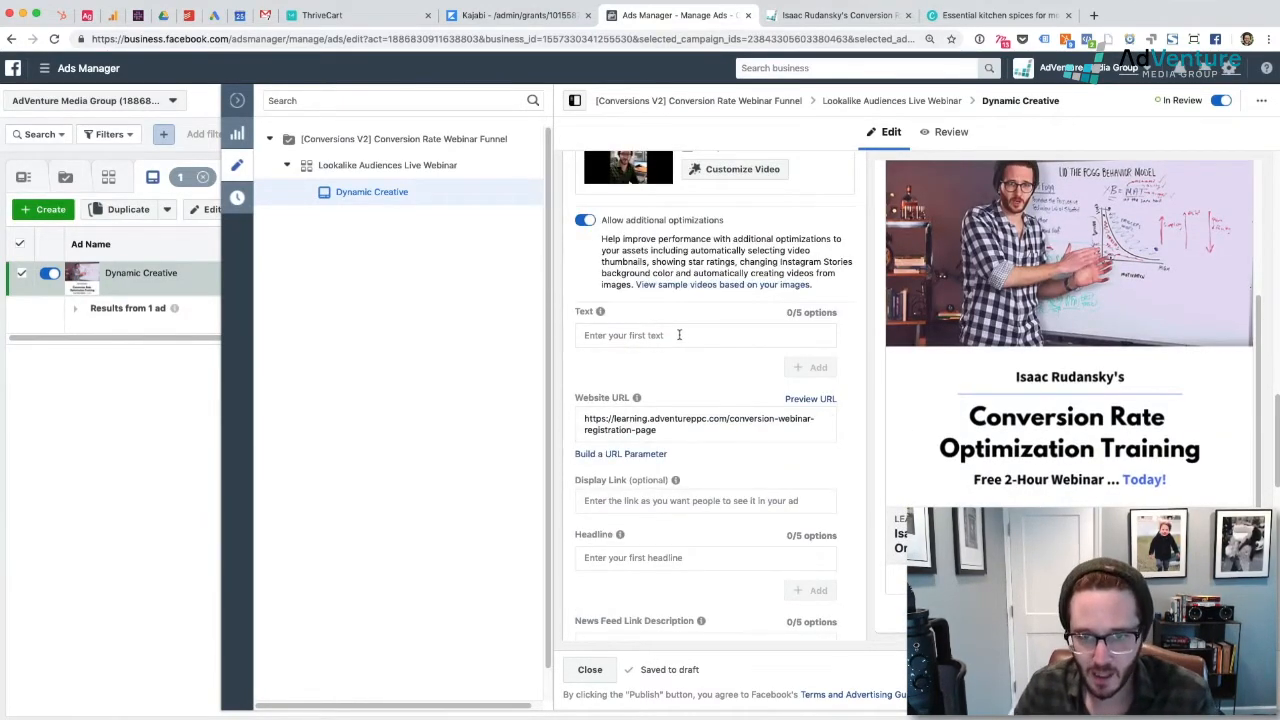
click(679, 335)
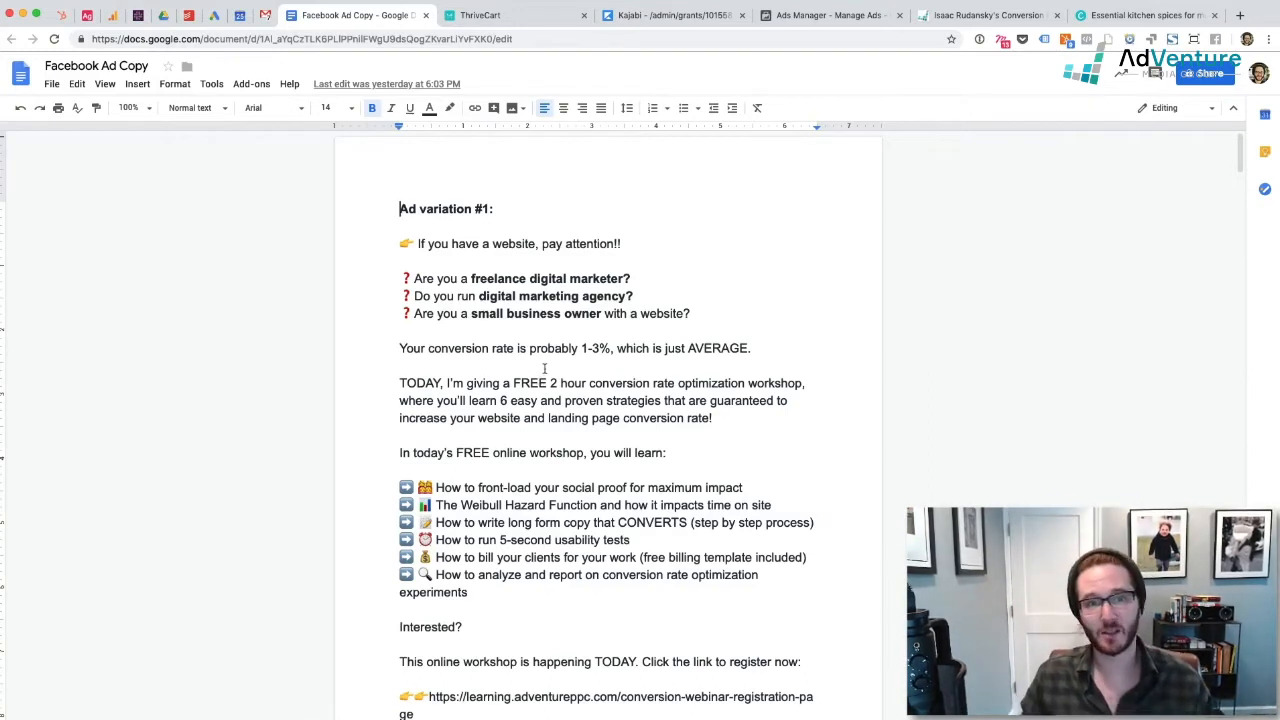
In the Facebook Ad Copy Google Doc, select the Ad variation #1 copy and browse the People and Emotions emoji among the special characters
drag(400, 238, 784, 602)
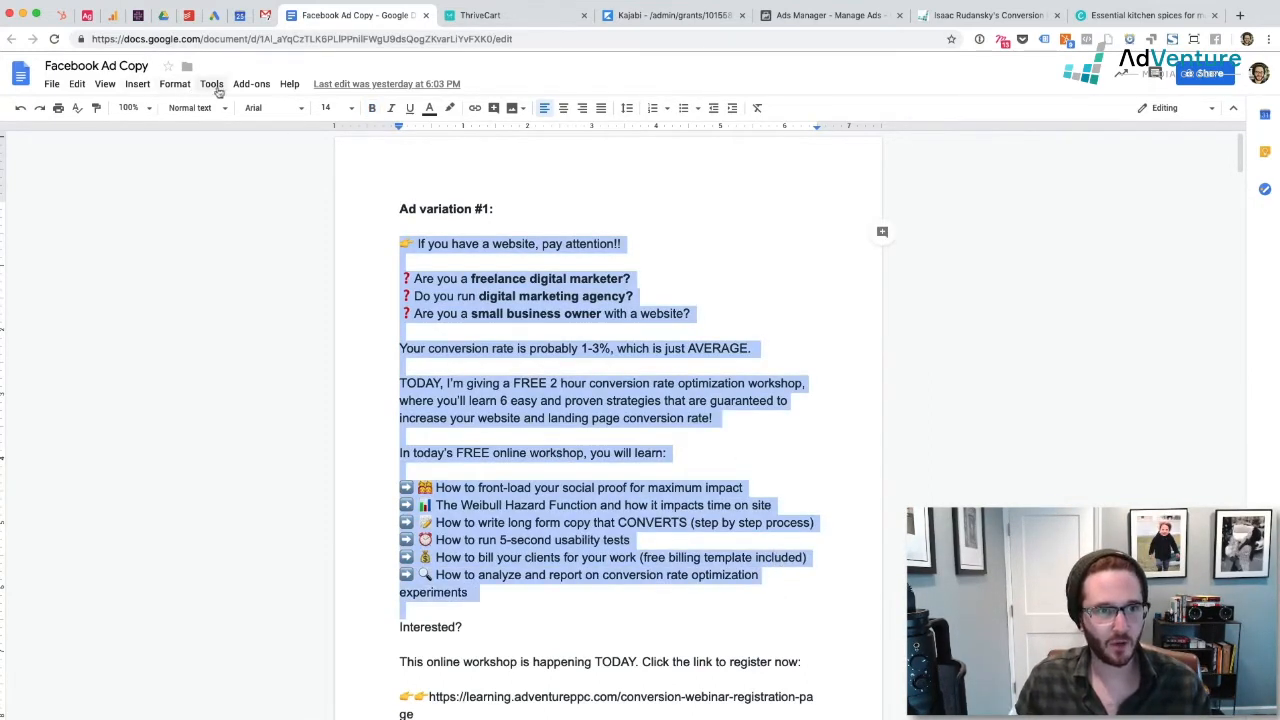
click(136, 85)
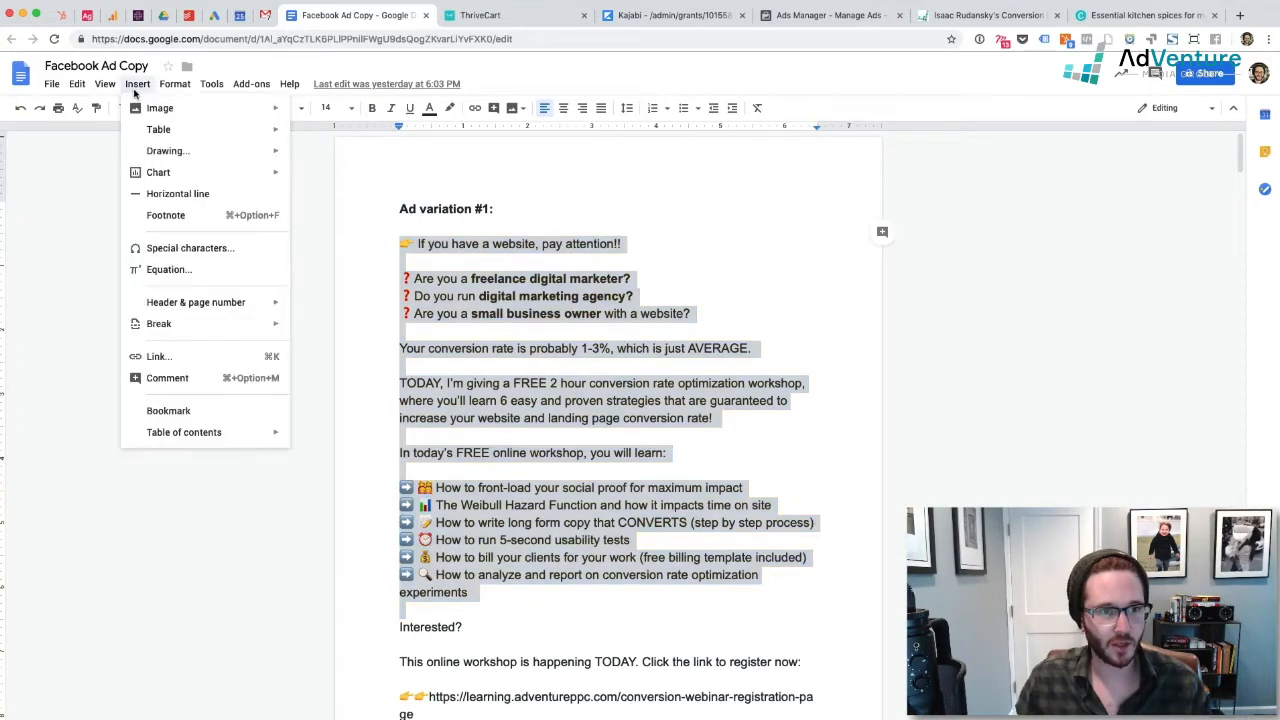
click(192, 249)
drag(637, 463, 433, 152)
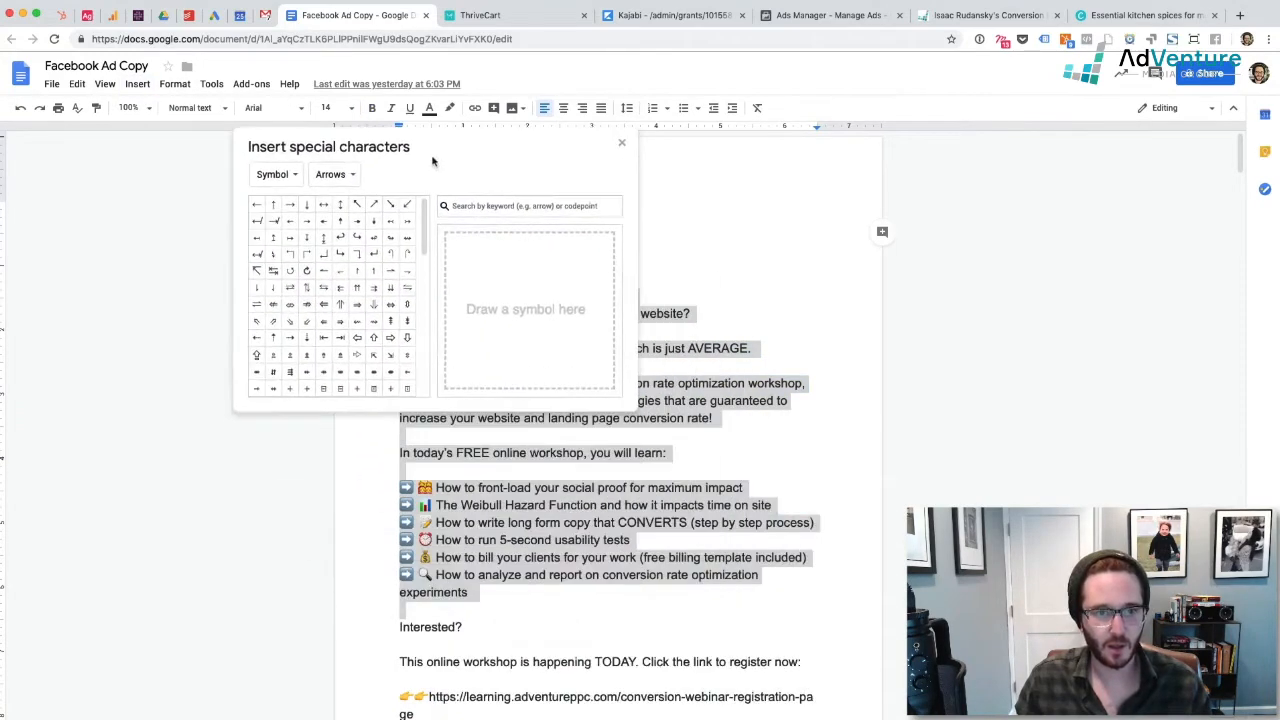
click(278, 174)
click(290, 174)
click(355, 174)
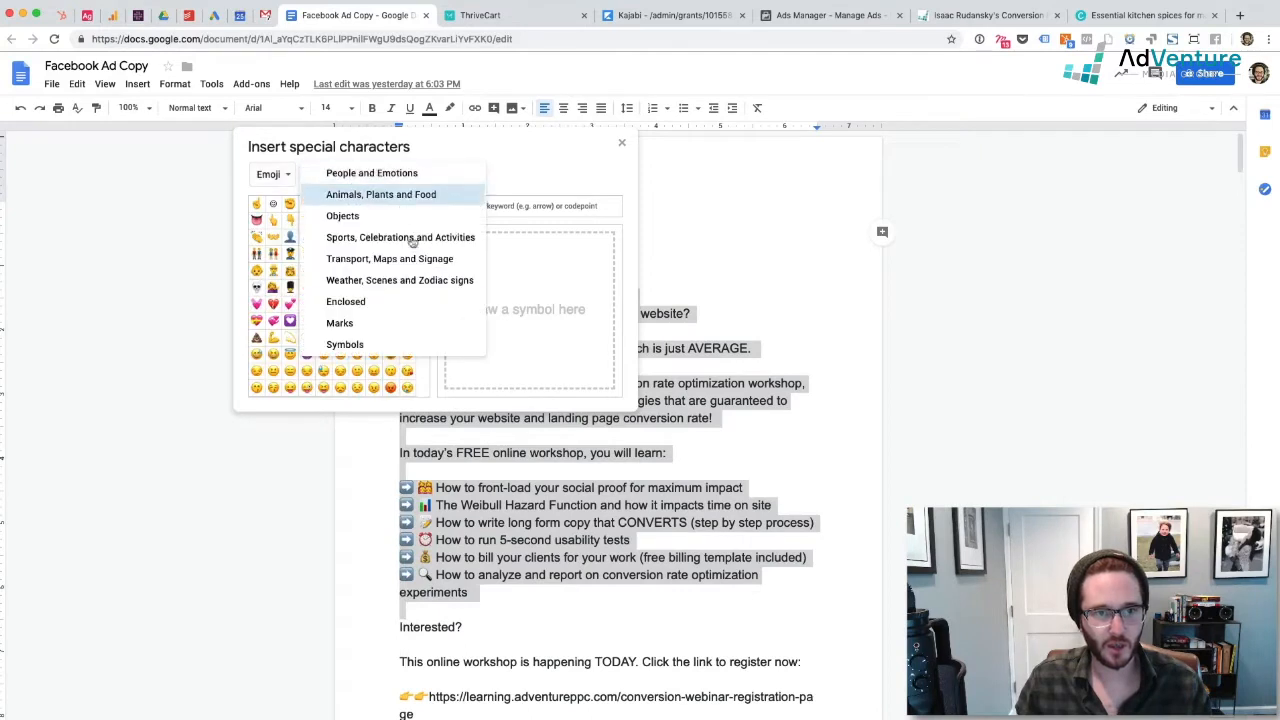
click(197, 203)
scroll(430, 265, down, 5)
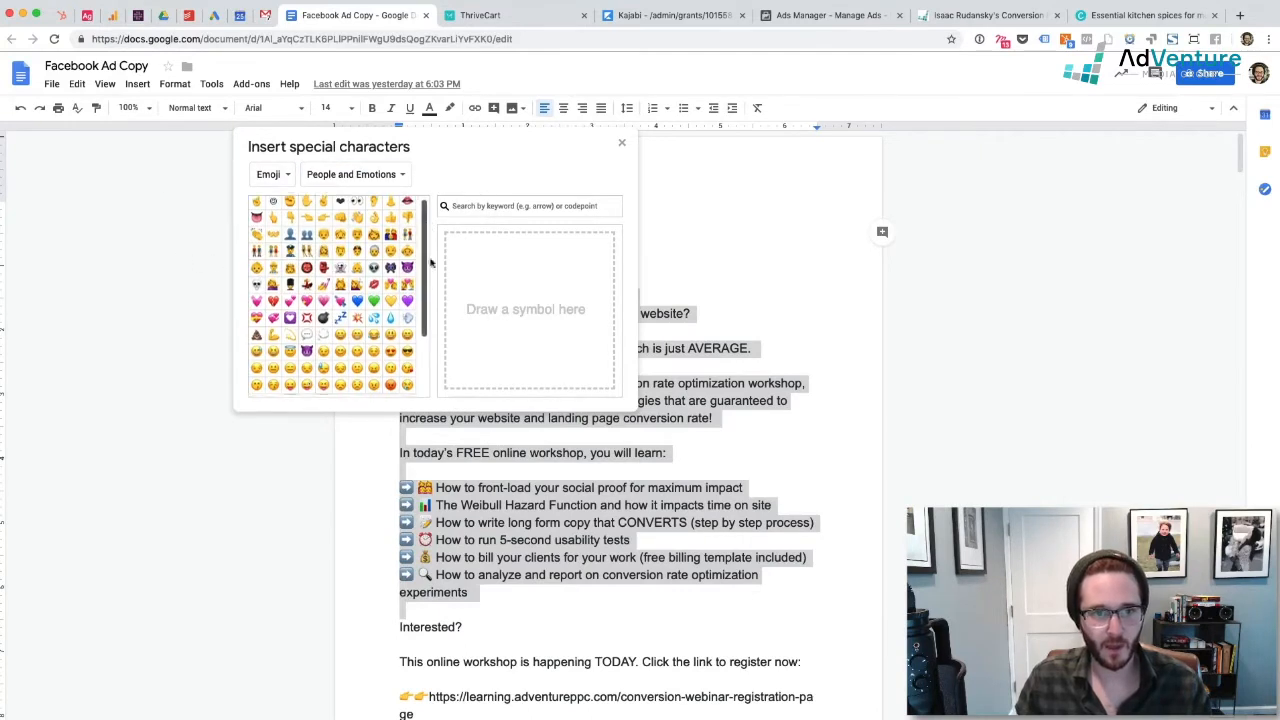
scroll(420, 290, up, 5)
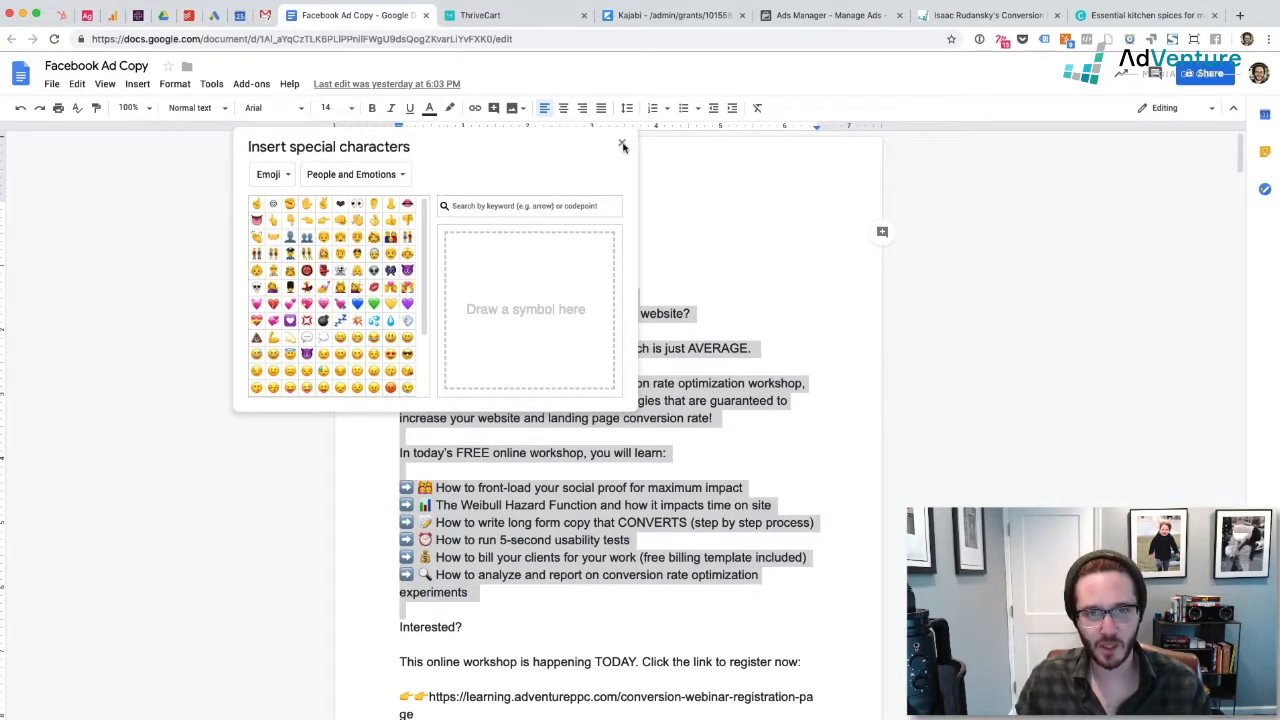
click(621, 143)
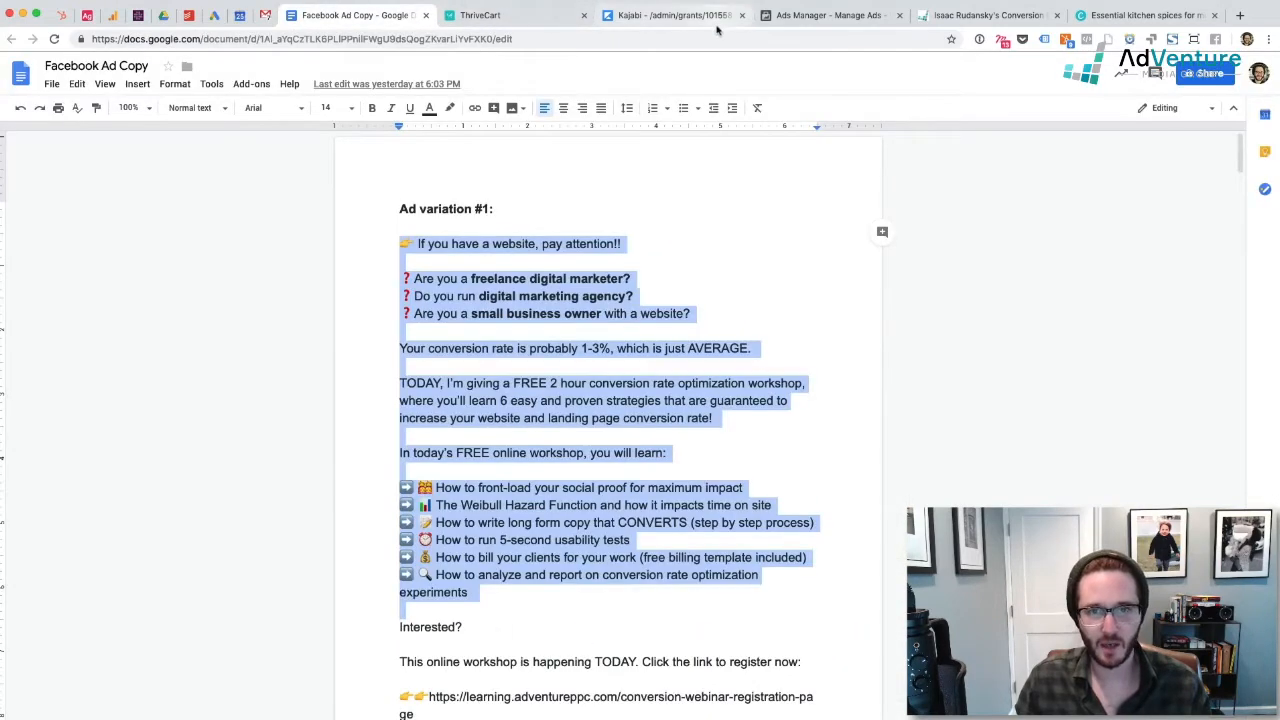
Select and copy the complete Ad variation #1 copy in the Facebook Ad Copy document, from the website opening through the 900 attendees line
click(785, 20)
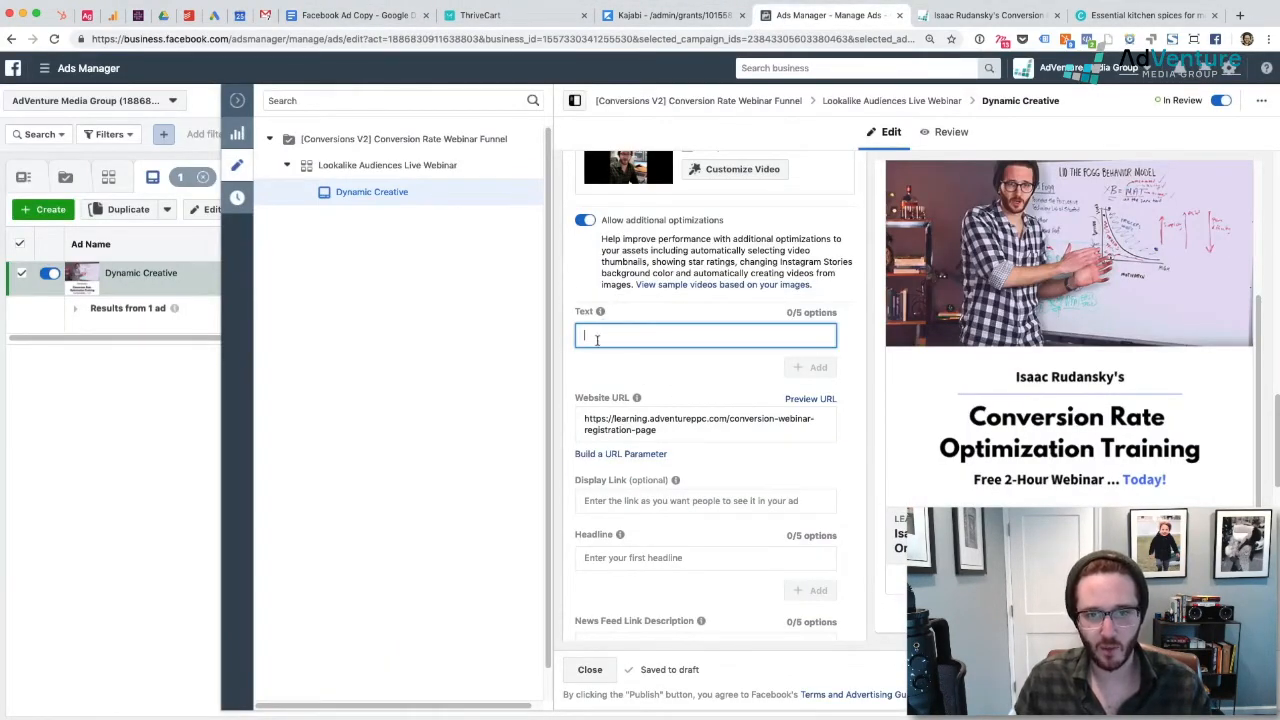
click(350, 15)
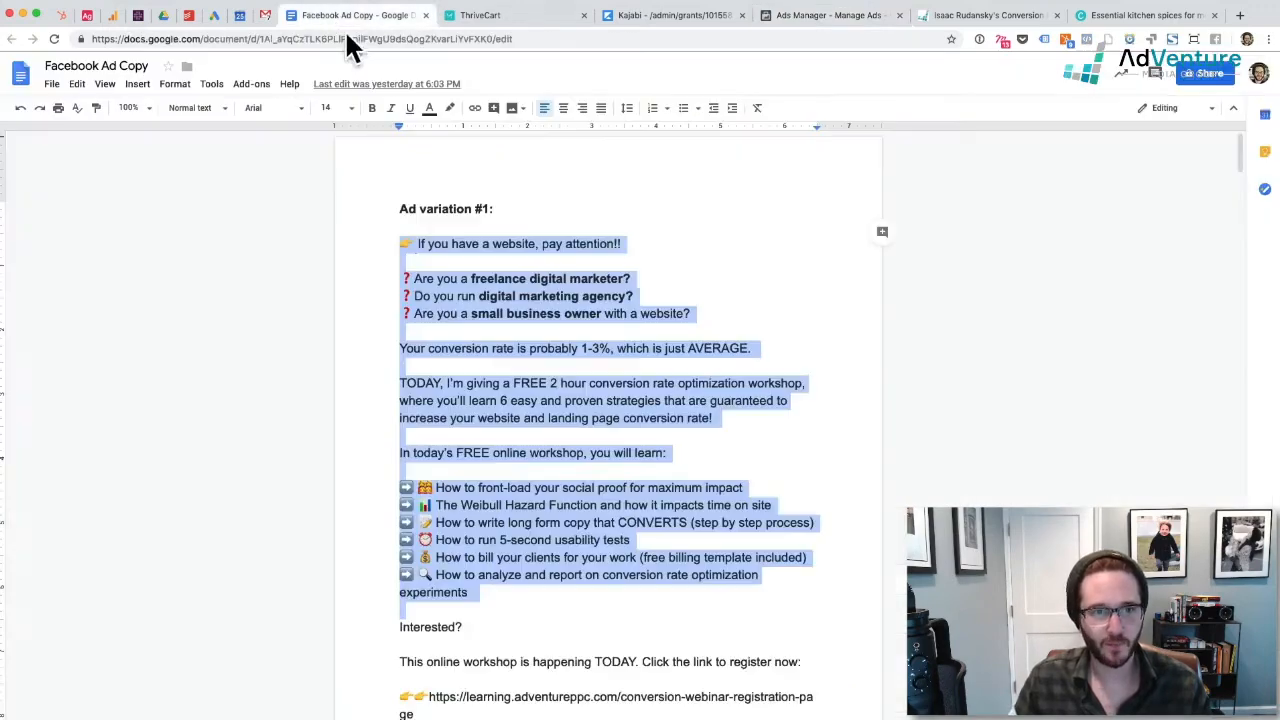
click(306, 266)
drag(378, 243, 609, 455)
scroll(590, 335, down, 5)
scroll(588, 336, down, 2)
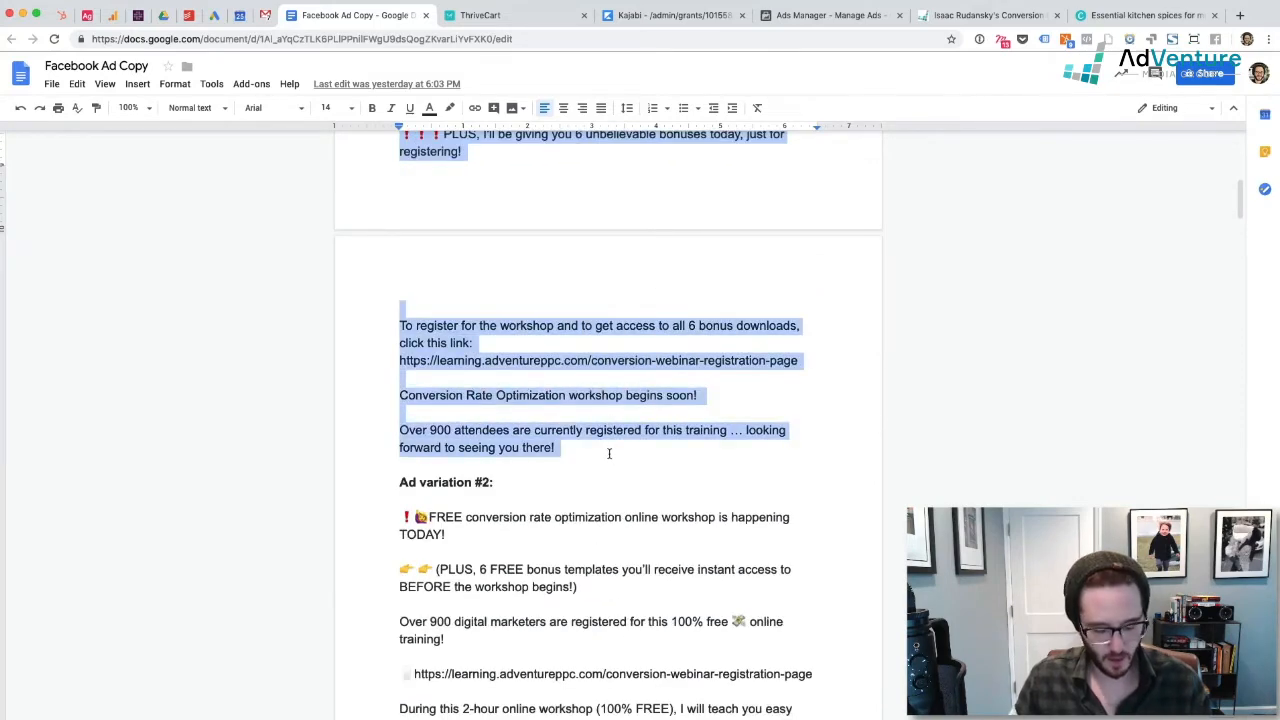
Place the Ads Manager tab beside the ad copy document and paste the Ad variation #1 copy as the ad's first text option
drag(830, 15, 550, 40)
click(597, 335)
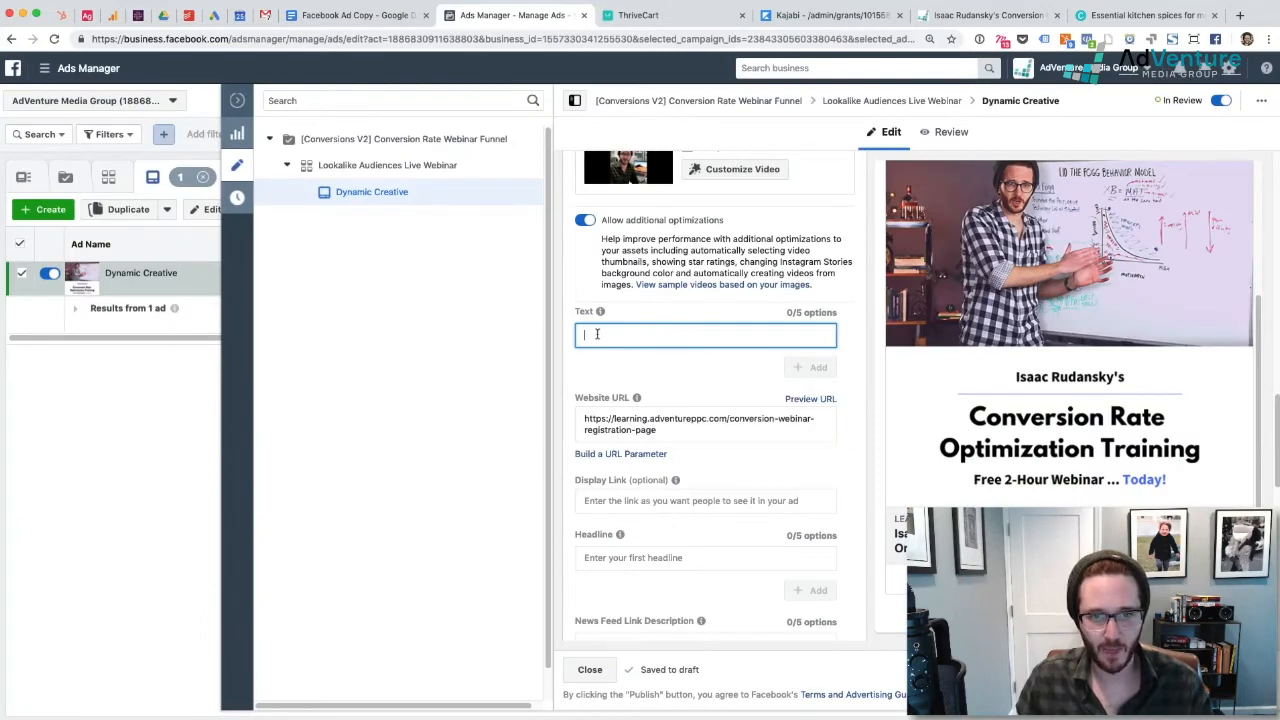
key(ctrl+v)
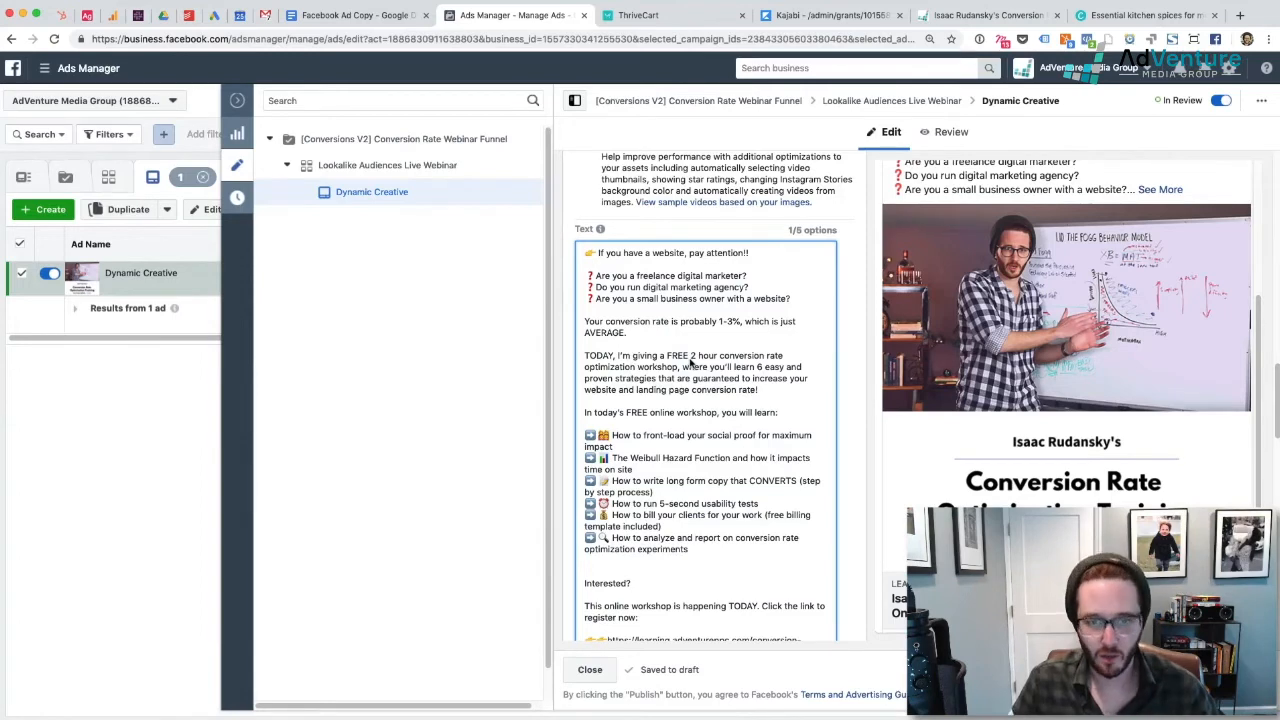
Duplicate the registration link line with its pointing-hand emojis as a separate paragraph below "which is just AVERAGE." in the first text option
scroll(700, 420, down, 2)
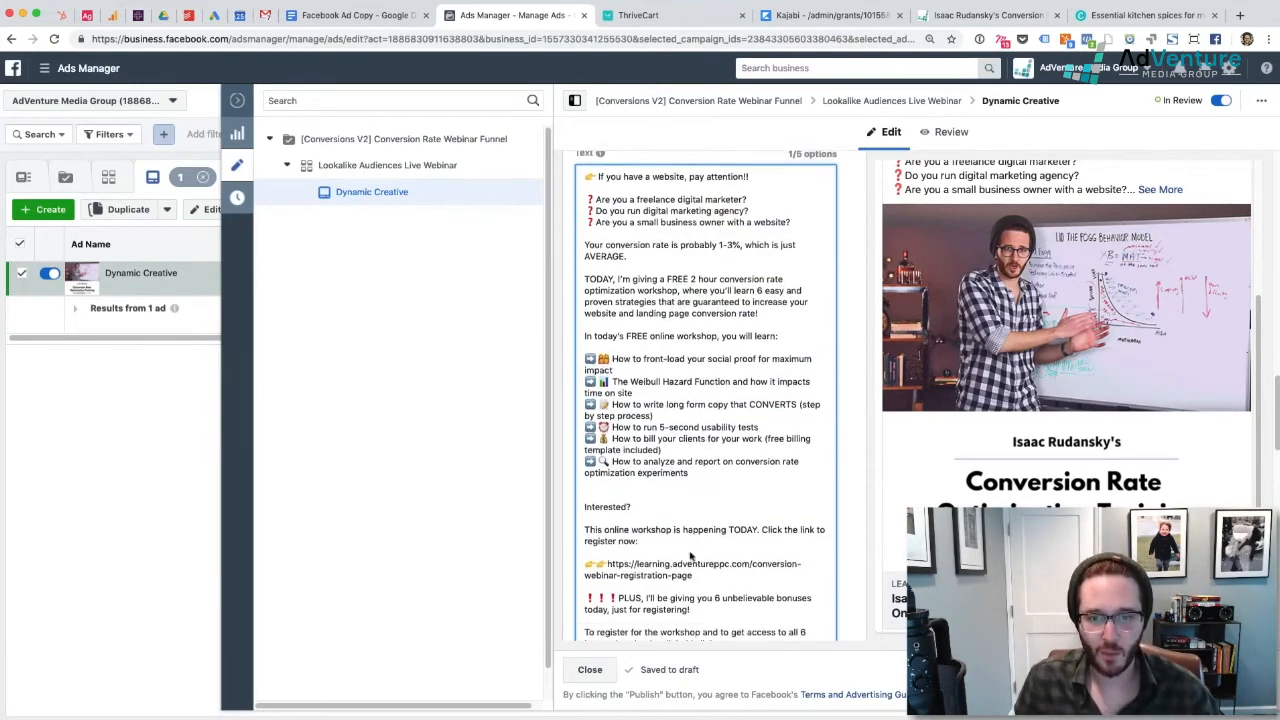
drag(717, 578, 587, 555)
key(super+c)
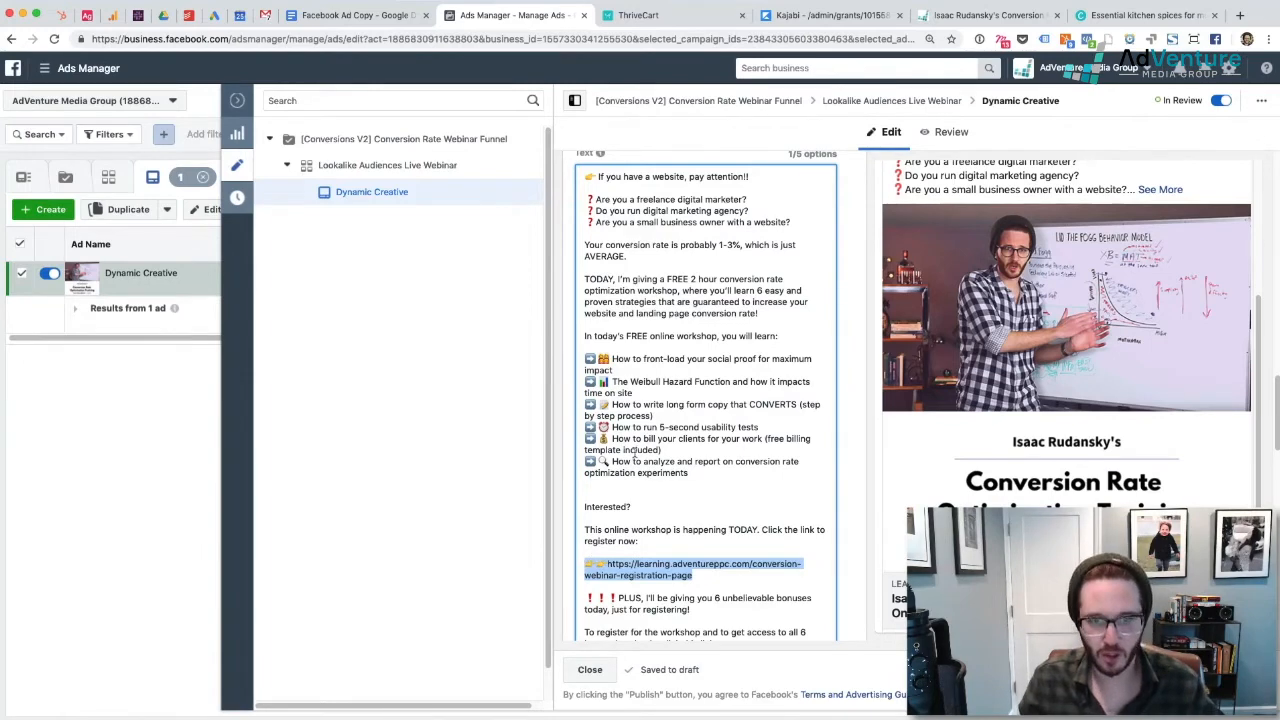
scroll(636, 452, up, 1)
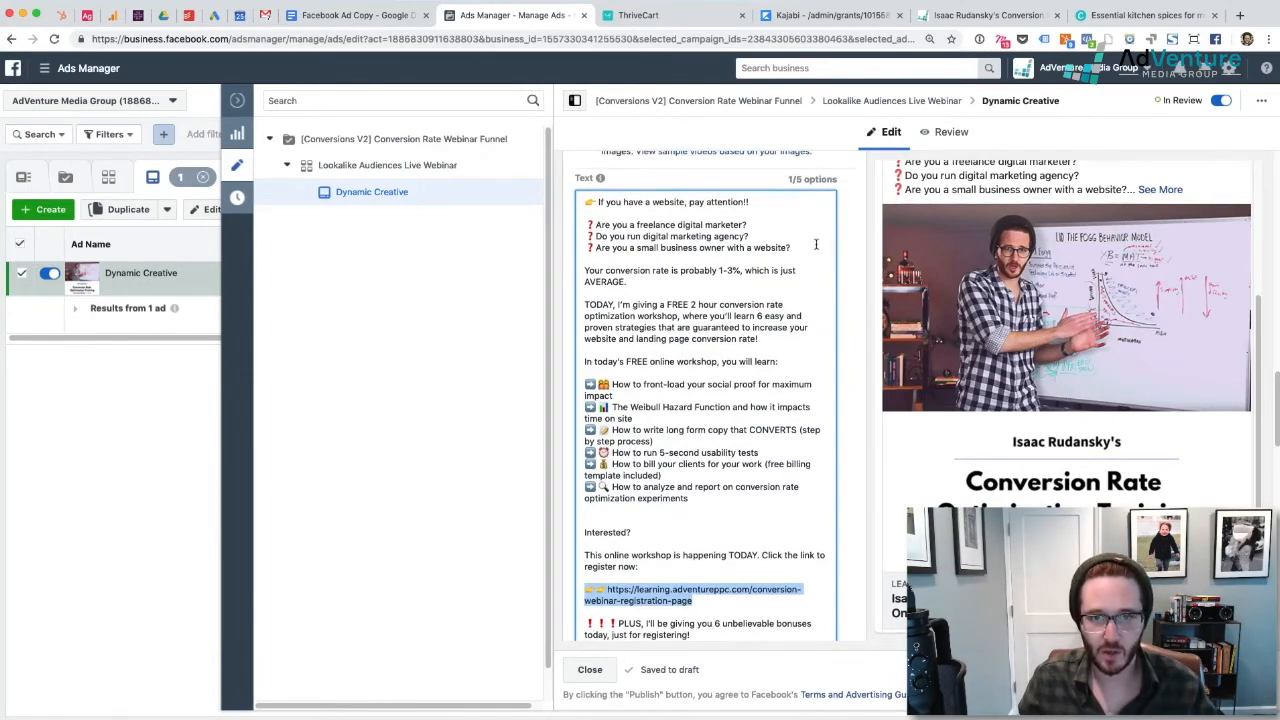
click(655, 286)
key(Return)
key(Return)
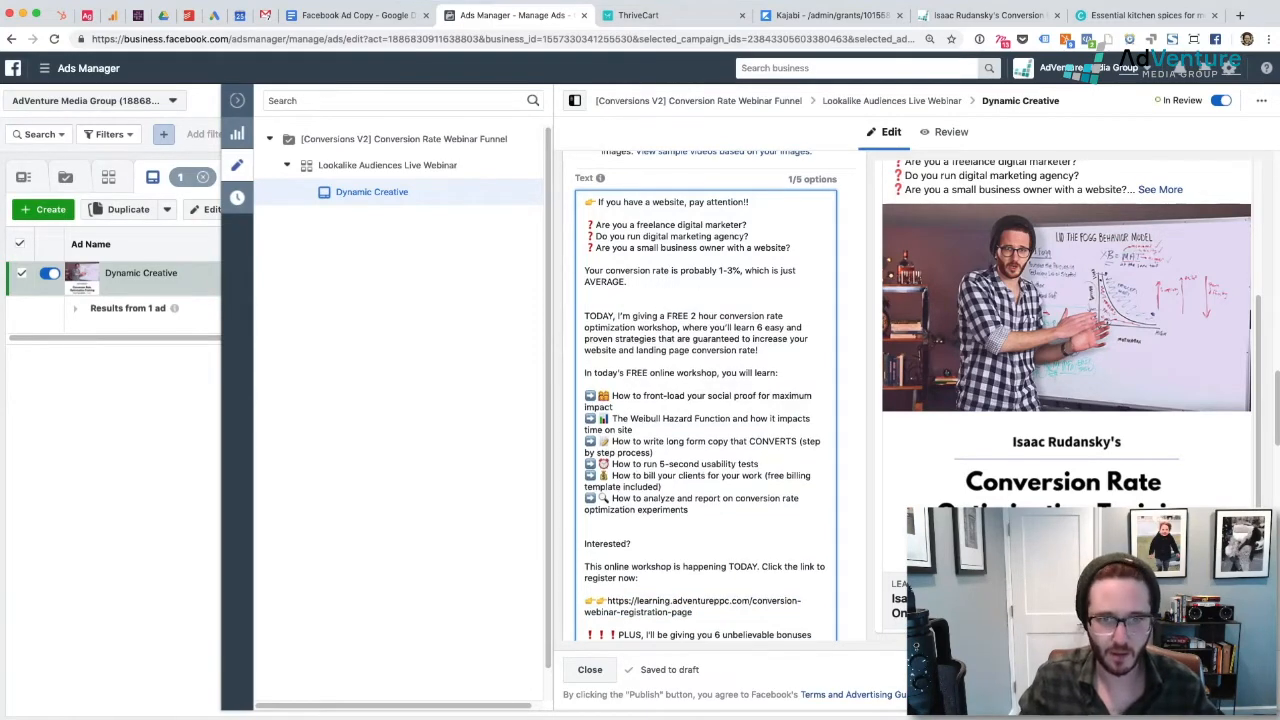
key(super+v)
Remove the extra blank line above "Interested?" in the first text option
scroll(619, 520, down, 1)
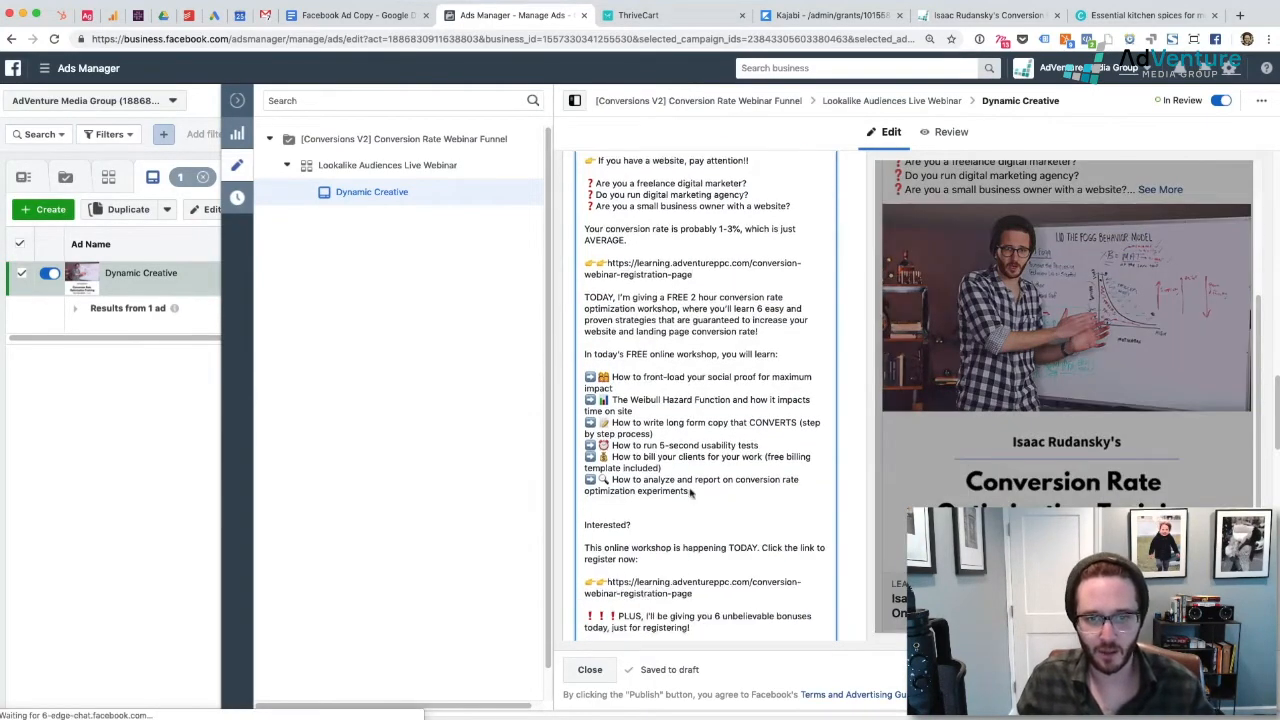
scroll(619, 520, down, 1)
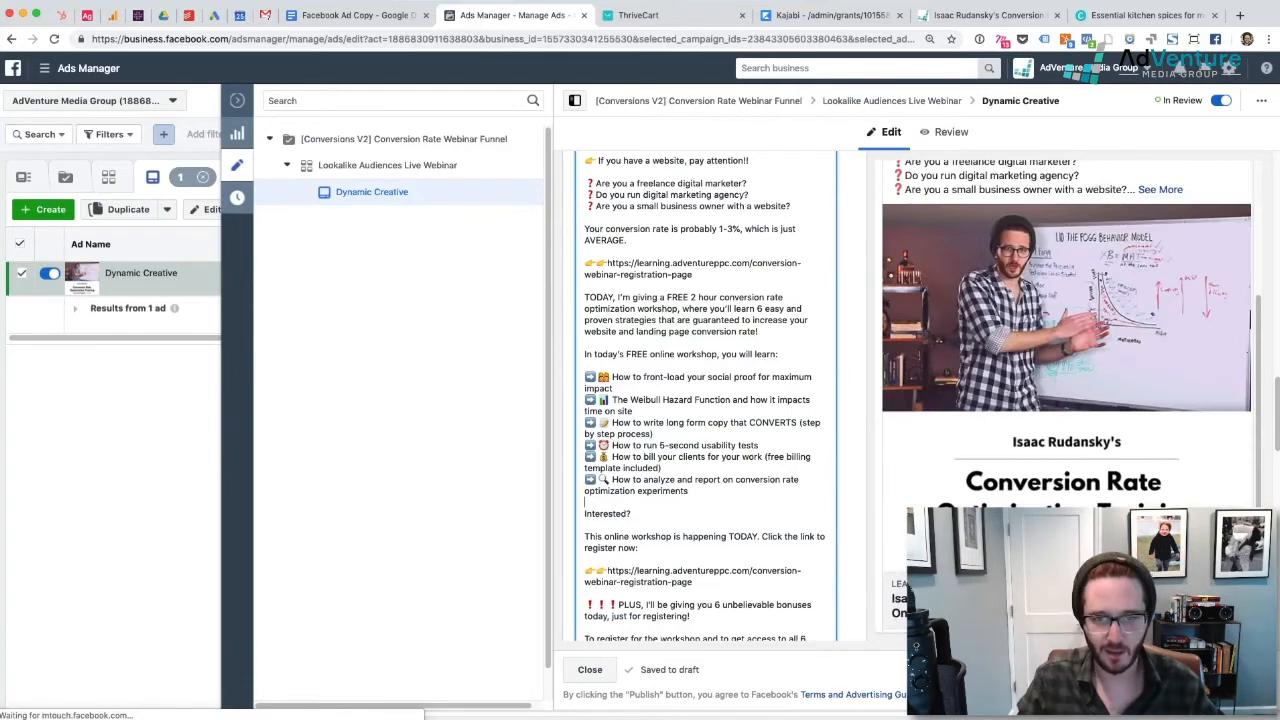
scroll(619, 512, down, 1)
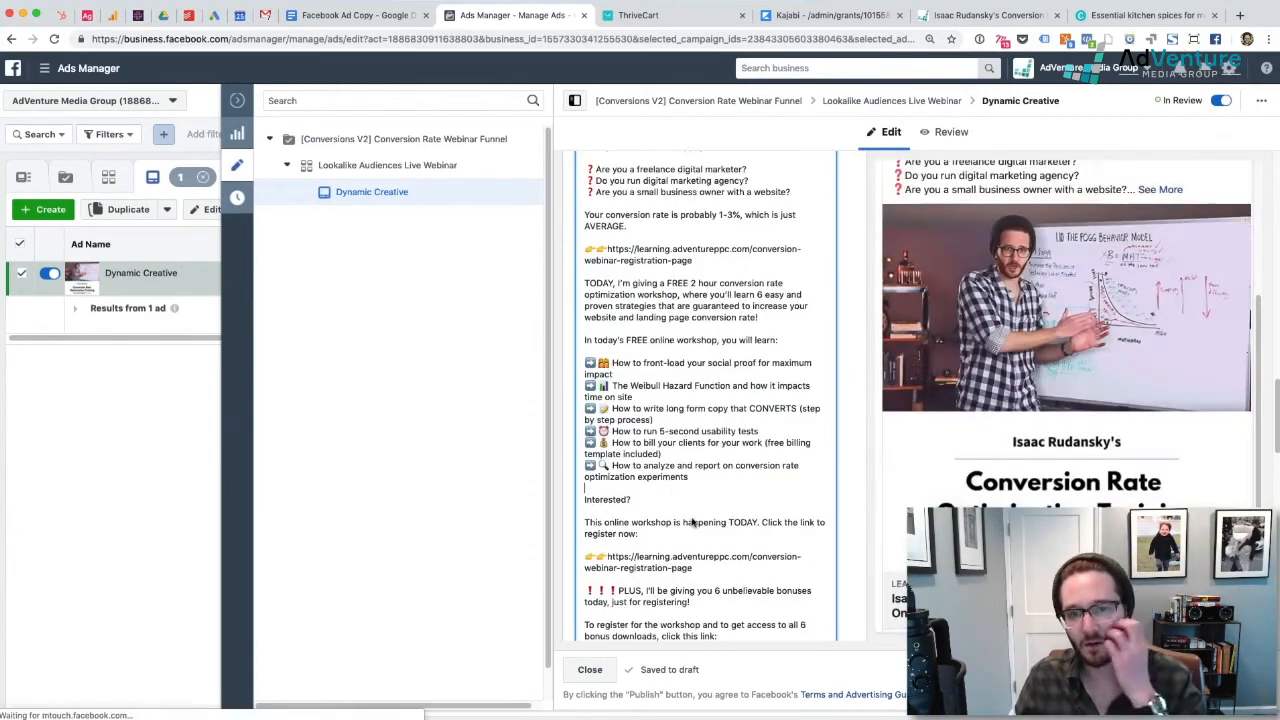
Correct the second question in the first text option to read "Do you run a digital marketing agency?"
scroll(689, 519, up, 5)
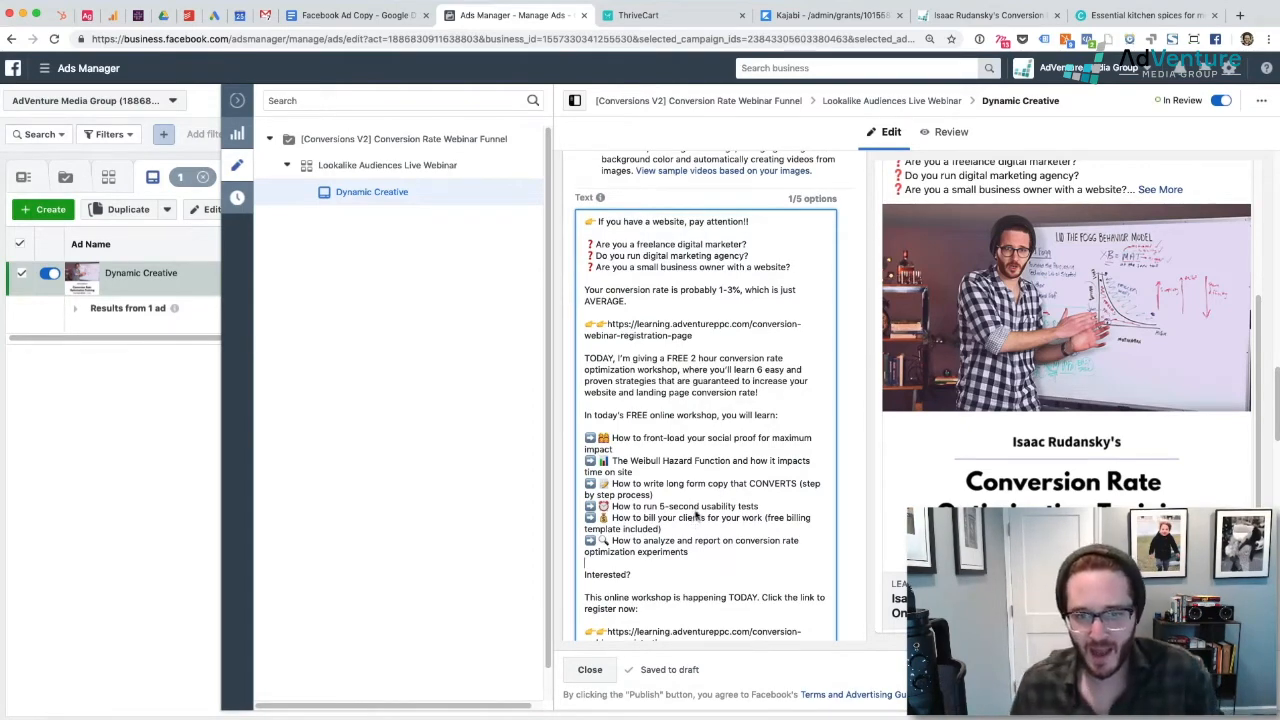
scroll(690, 518, down, 10)
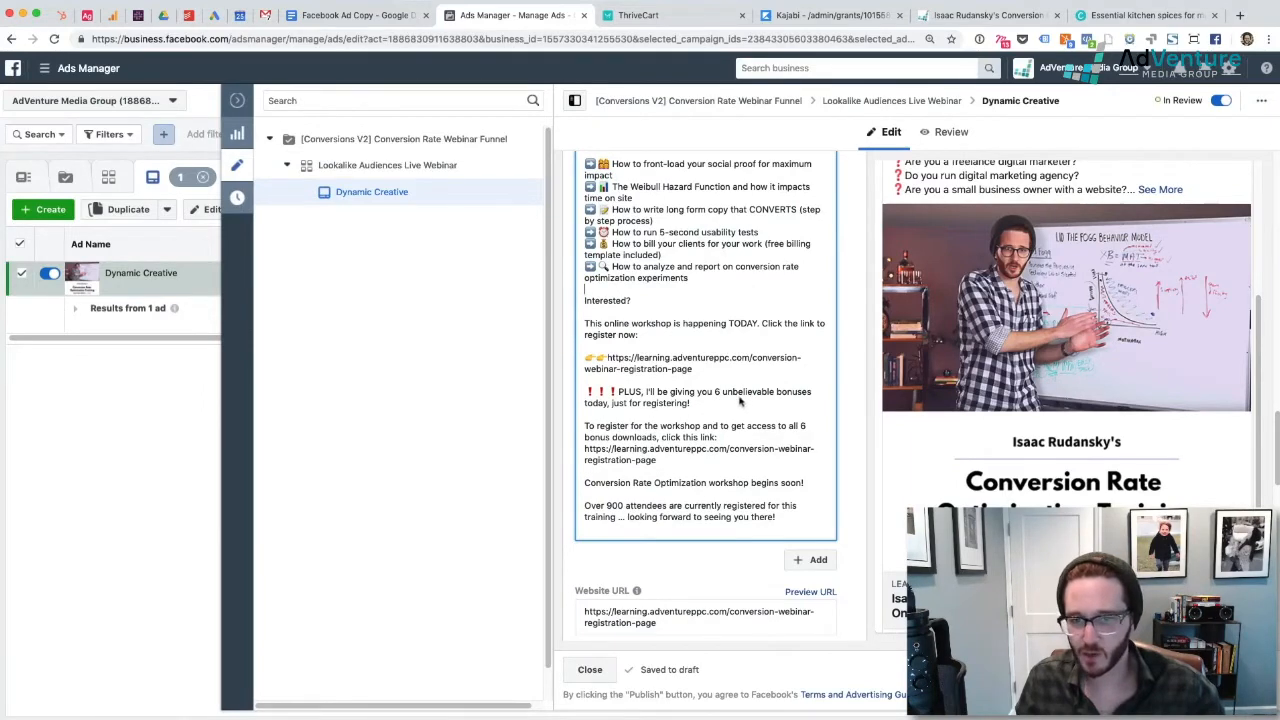
triple_click(704, 409)
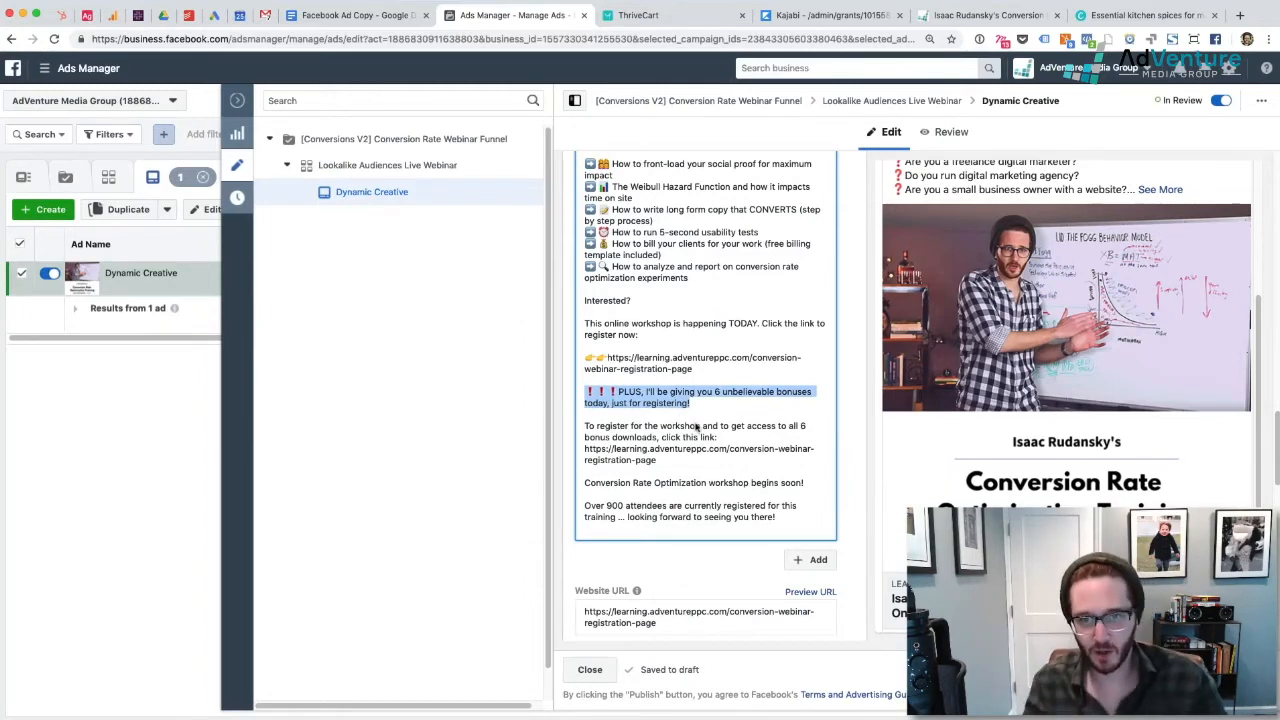
scroll(696, 416, up, 5)
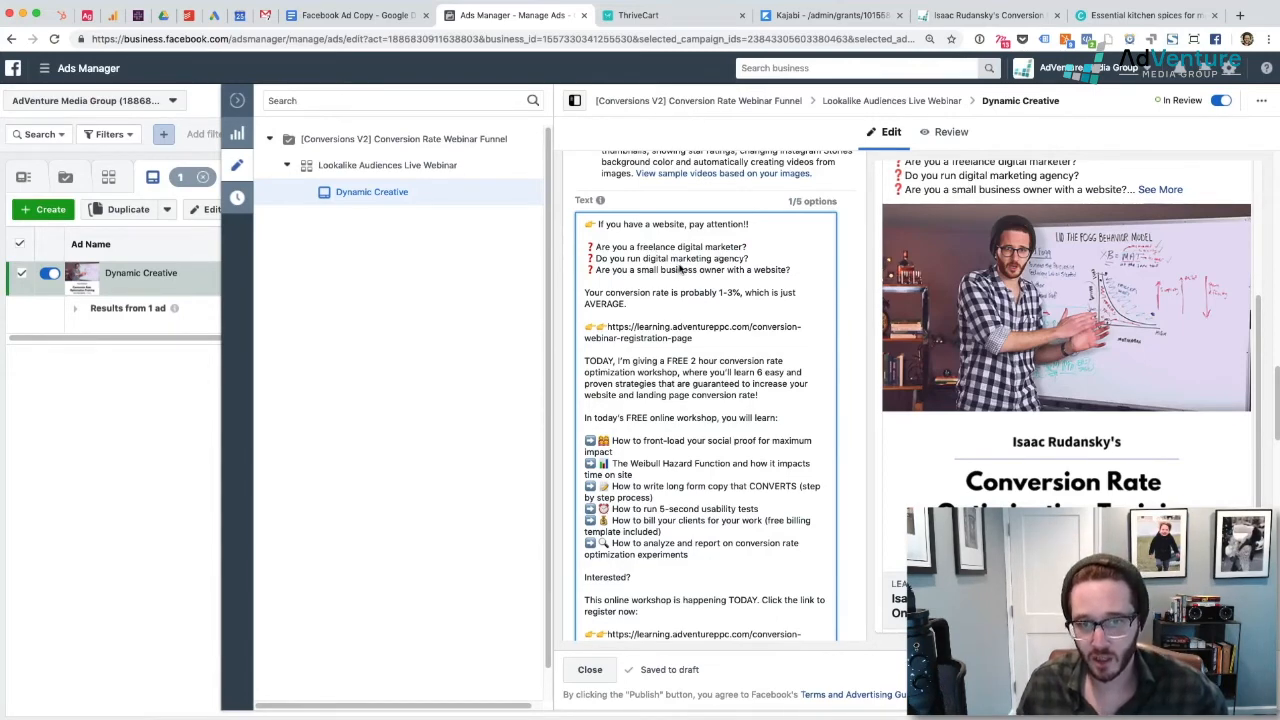
click(642, 258)
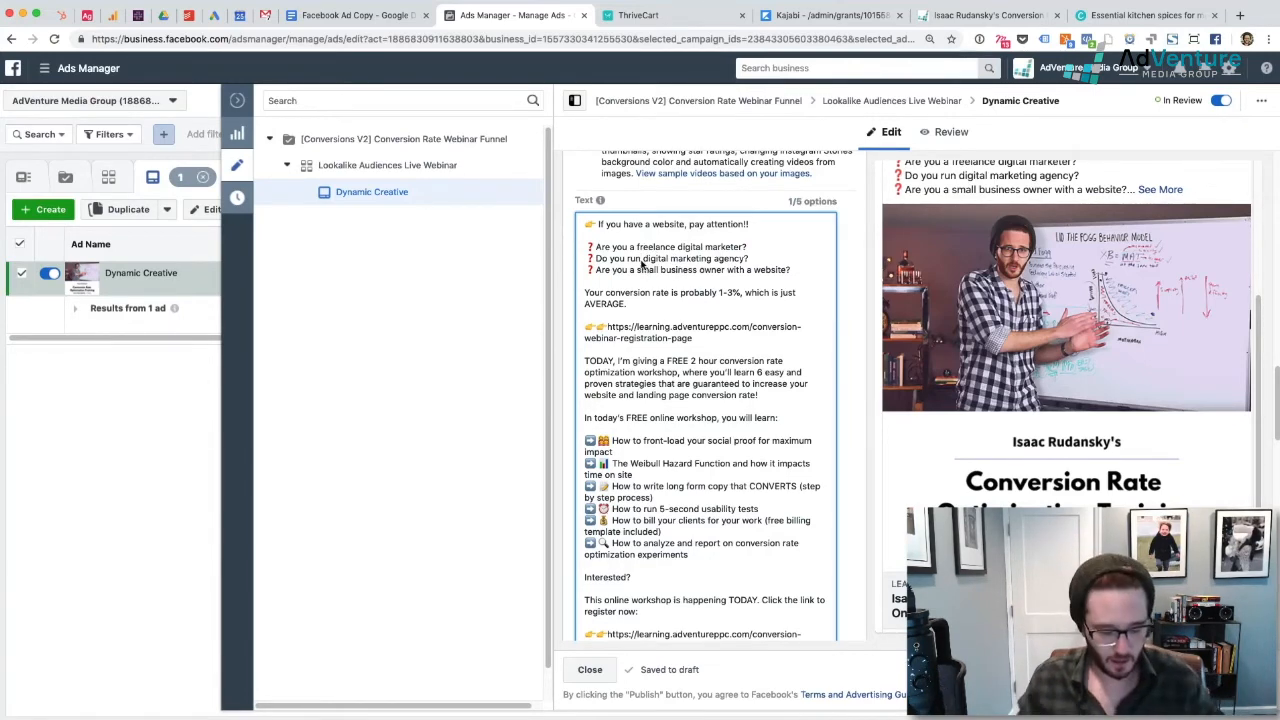
text(a)
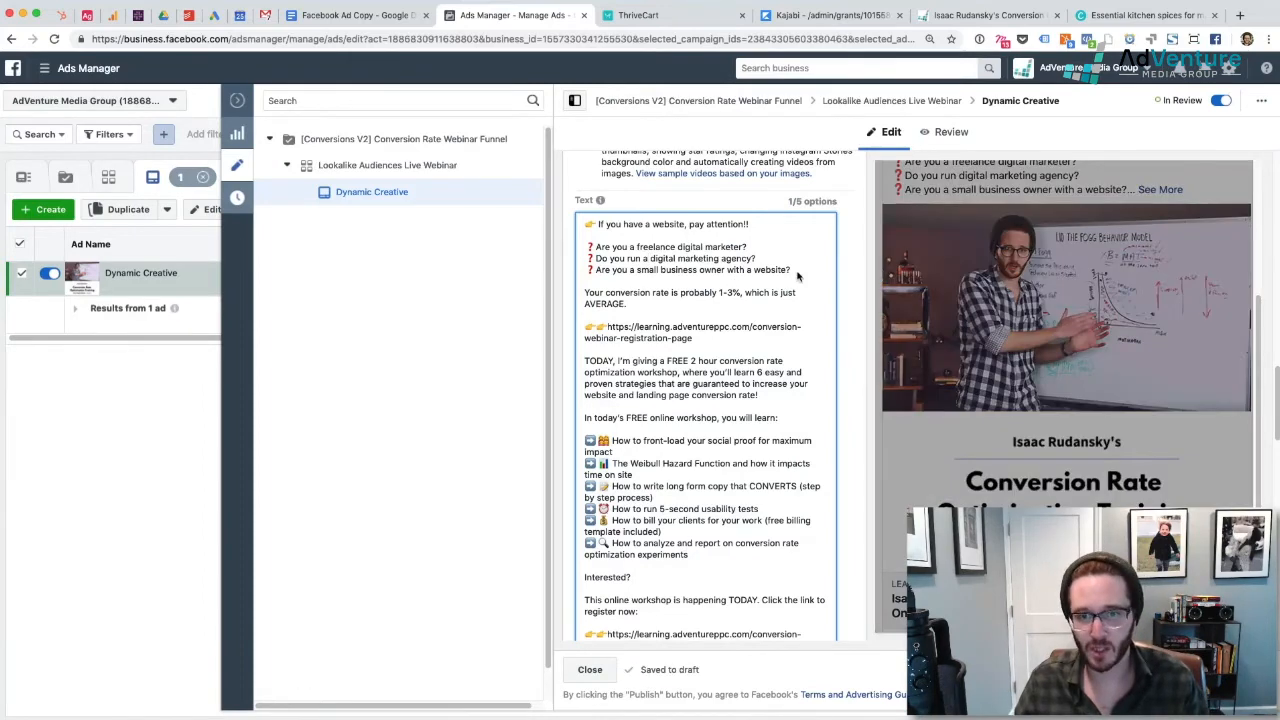
Review the first text option's wording, including the conversion rate claim, workshop topics, registration links, bonus offer and closing lines
click(803, 281)
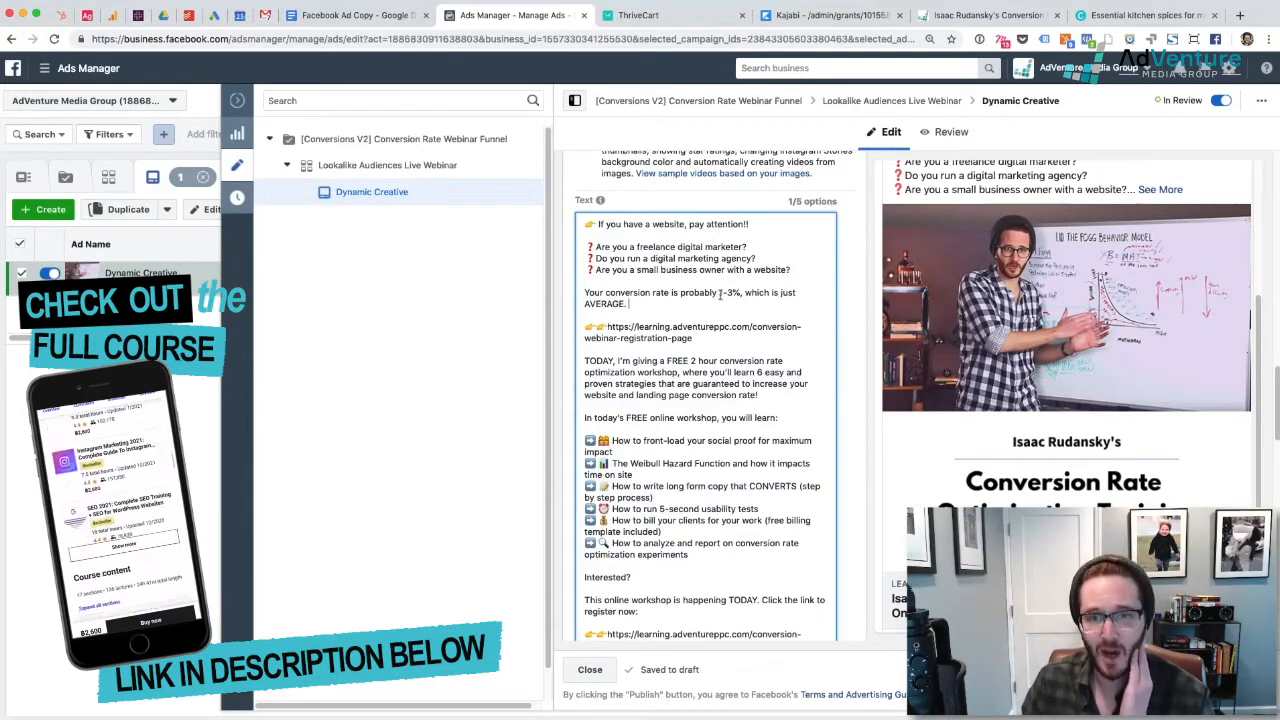
double_click(729, 292)
click(674, 315)
click(673, 308)
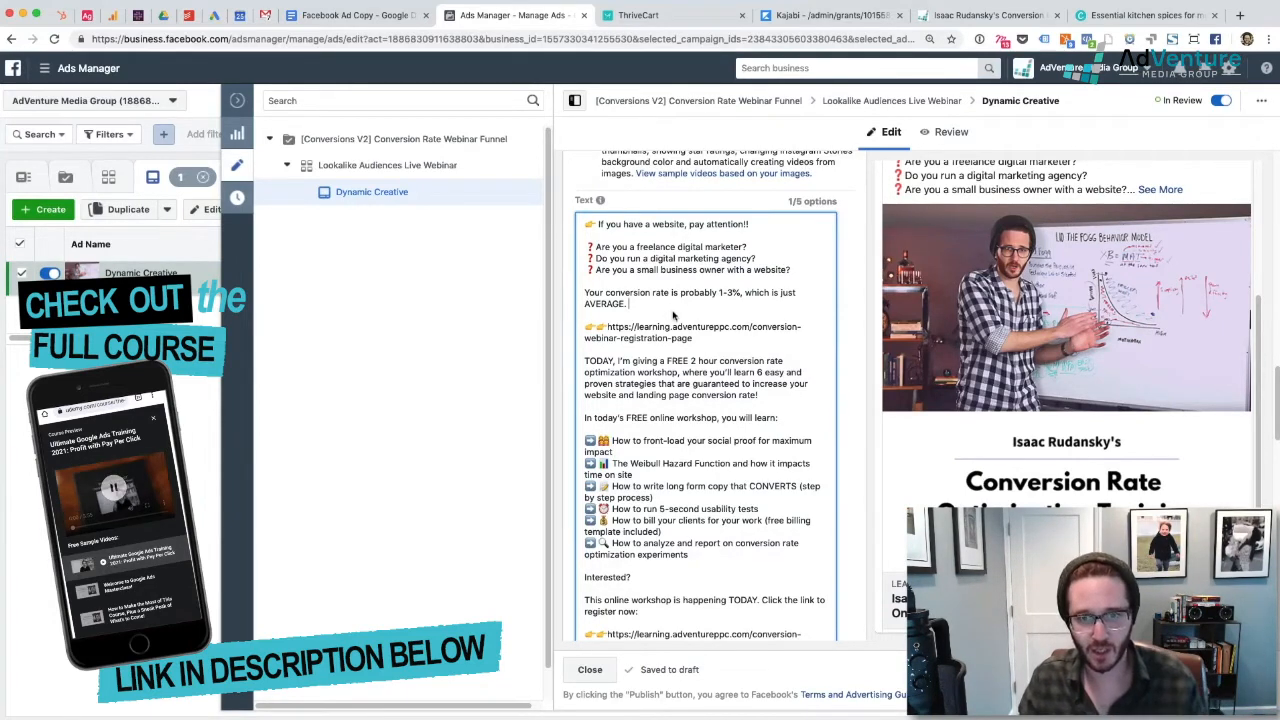
scroll(710, 505, down, 4)
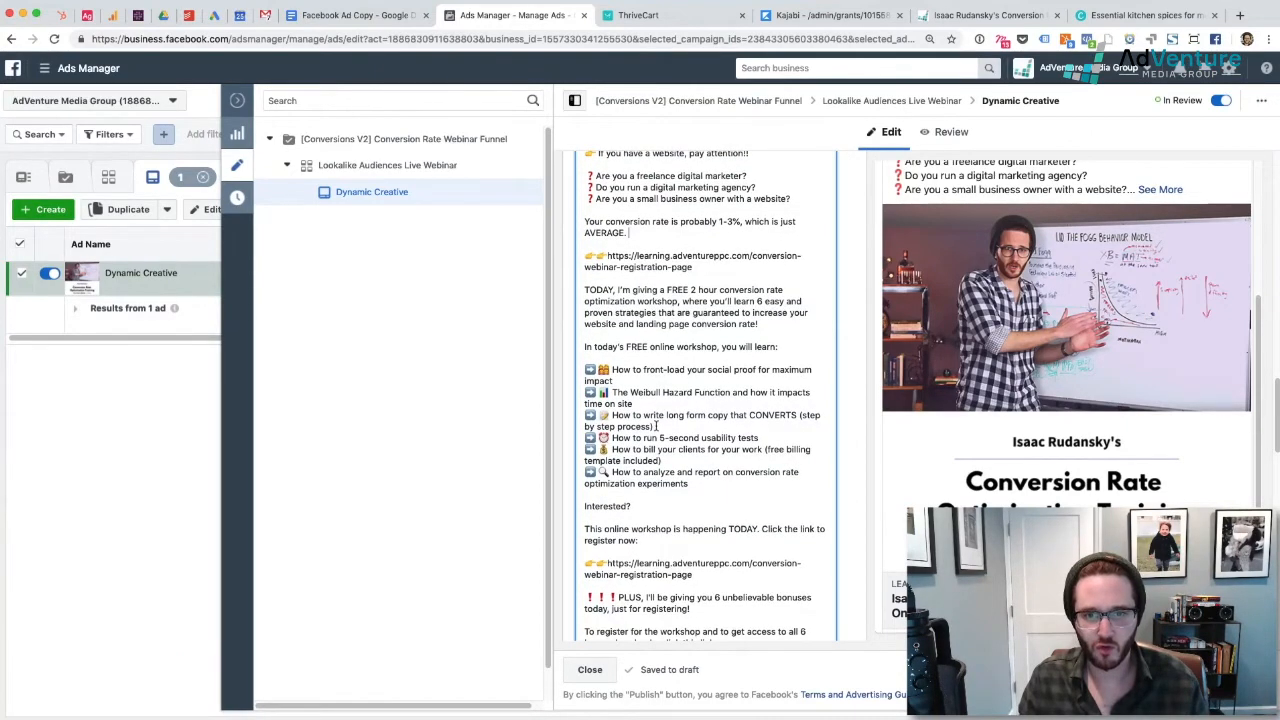
scroll(656, 426, down, 3)
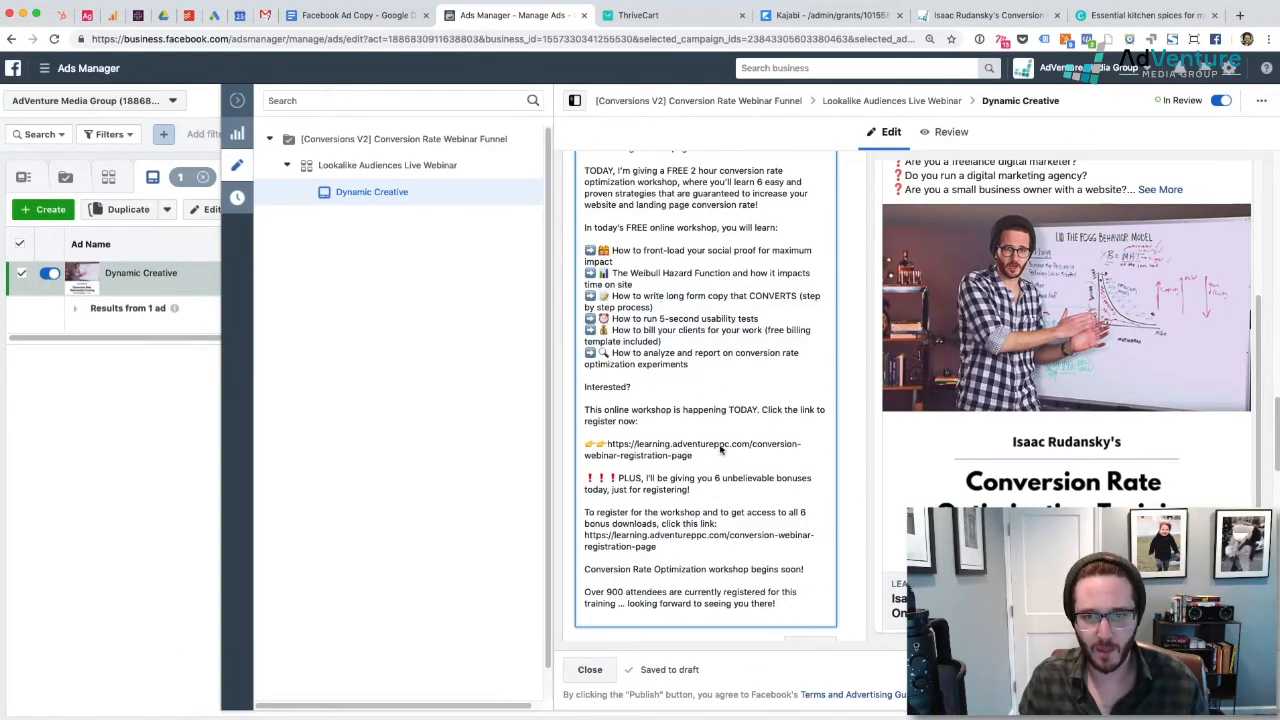
scroll(714, 449, up, 1)
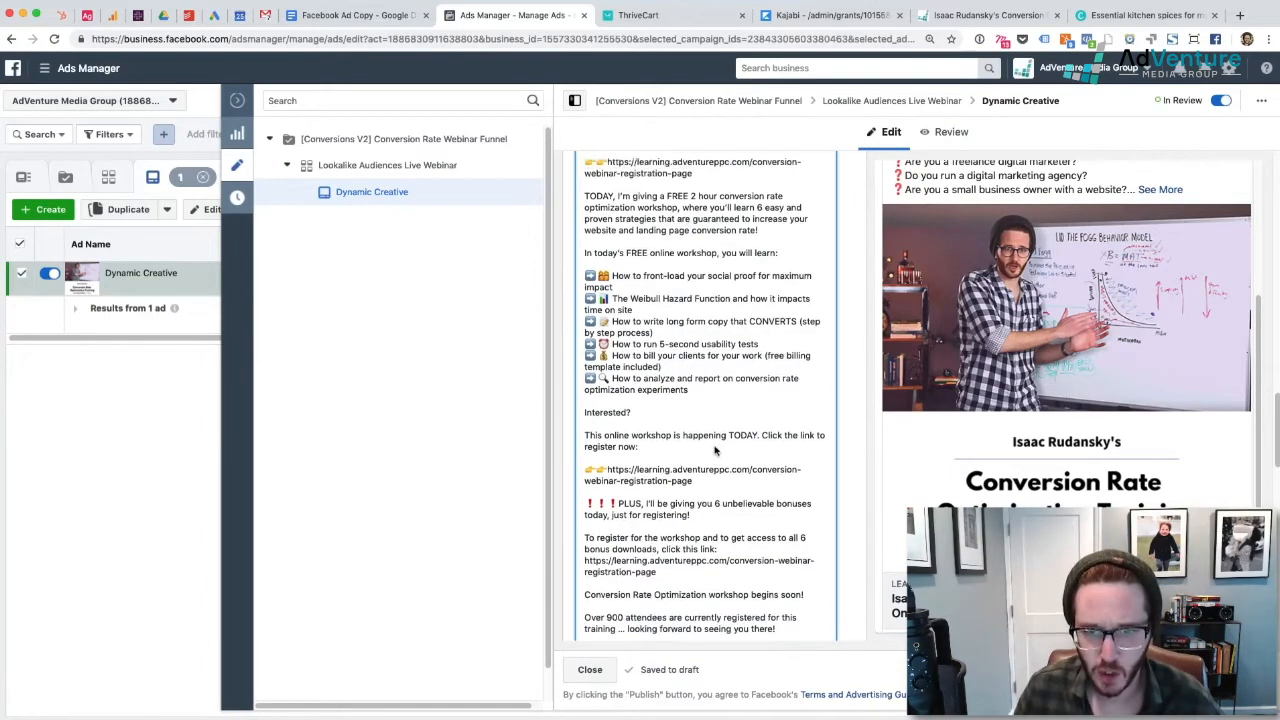
scroll(698, 410, up, 2)
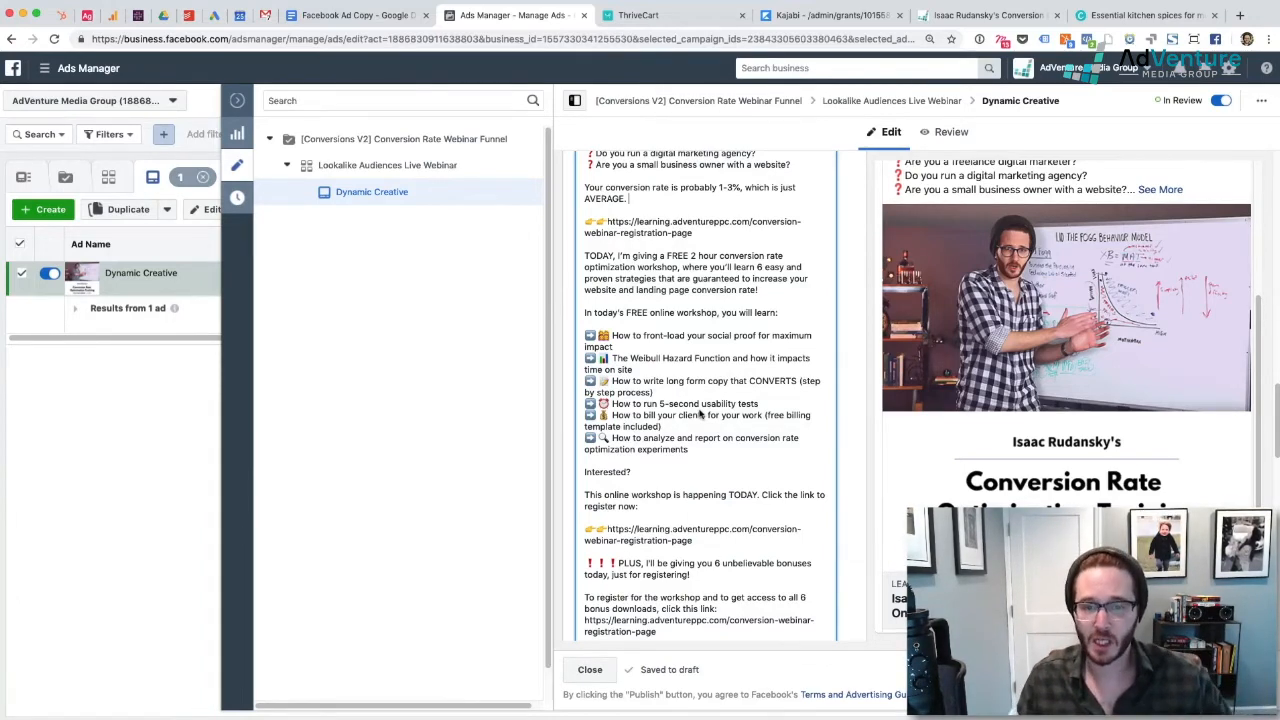
scroll(700, 415, up, 3)
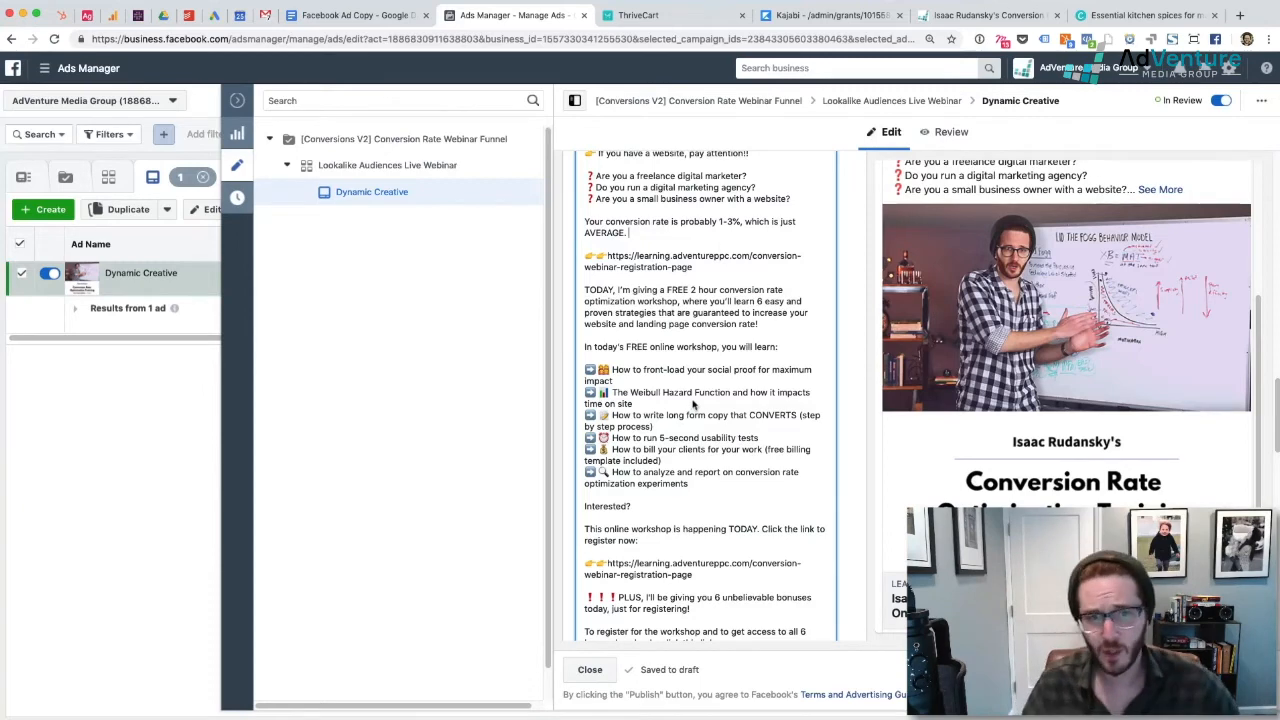
scroll(693, 404, up, 2)
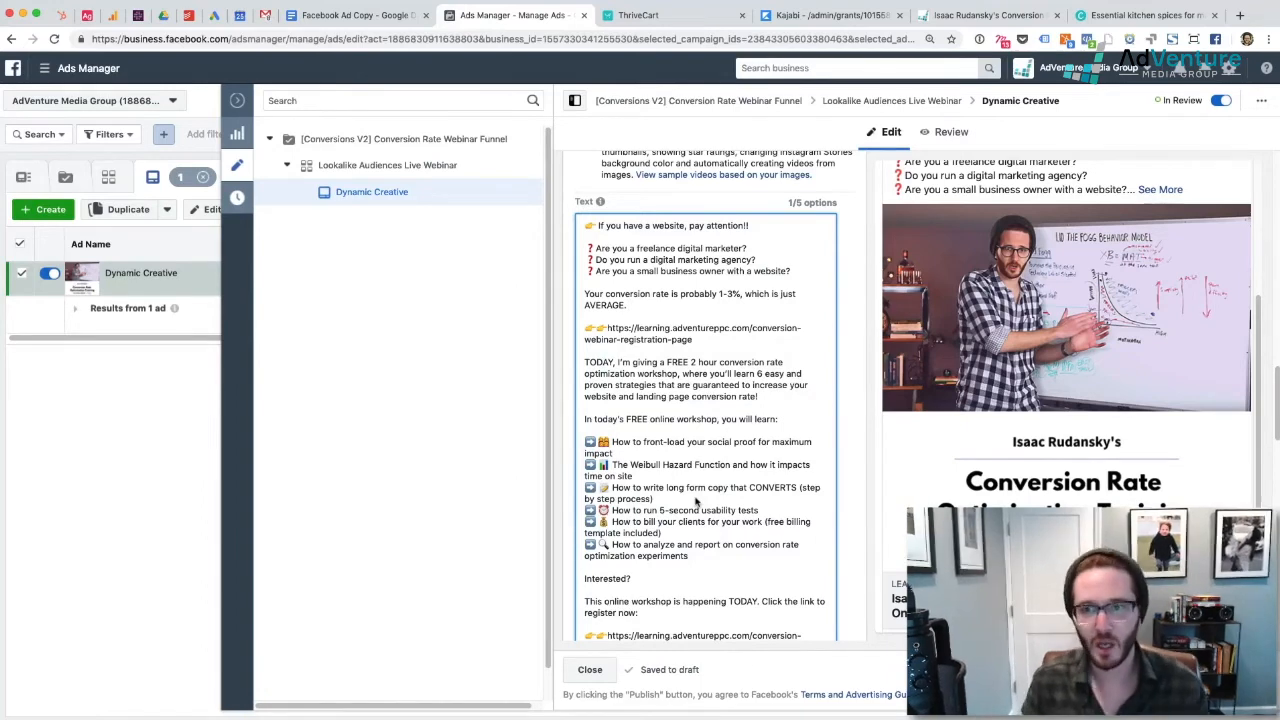
scroll(694, 491, up, 4)
scroll(631, 363, down, 4)
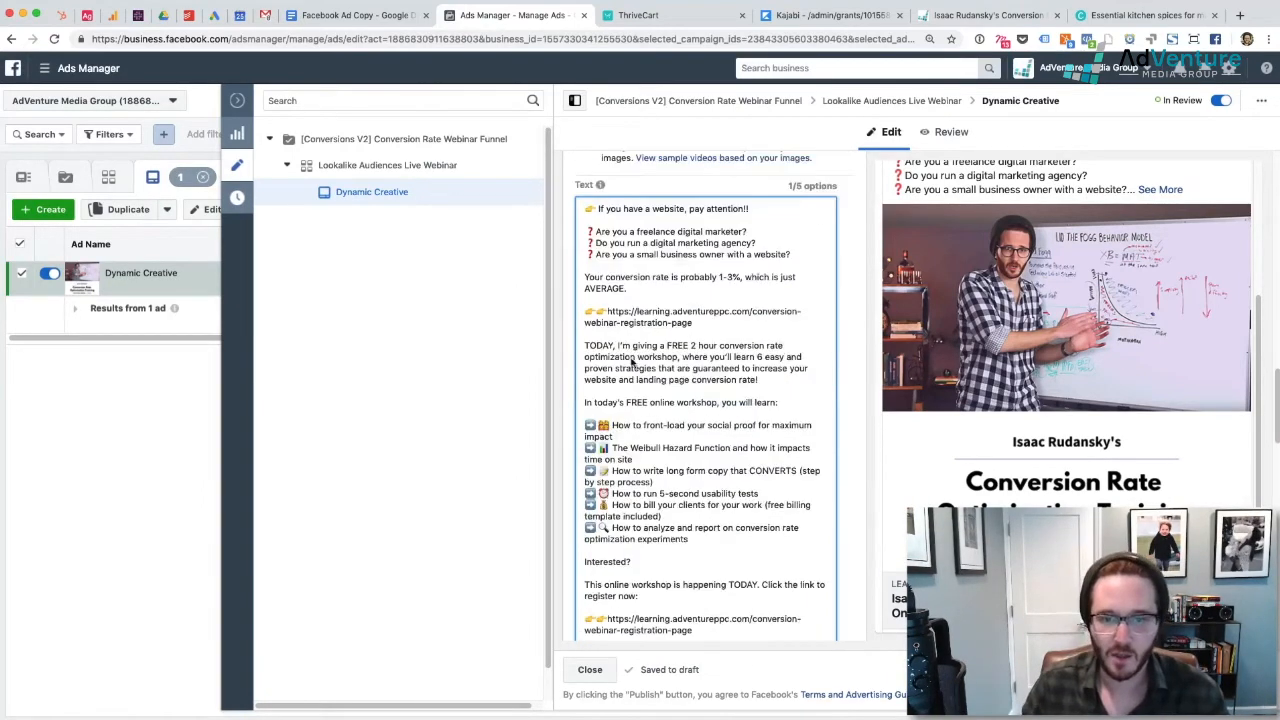
Add a second text option, paste the Ad variation #2 copy from the Facebook Ad Copy document and delete the trailing blank line
scroll(690, 360, down, 3)
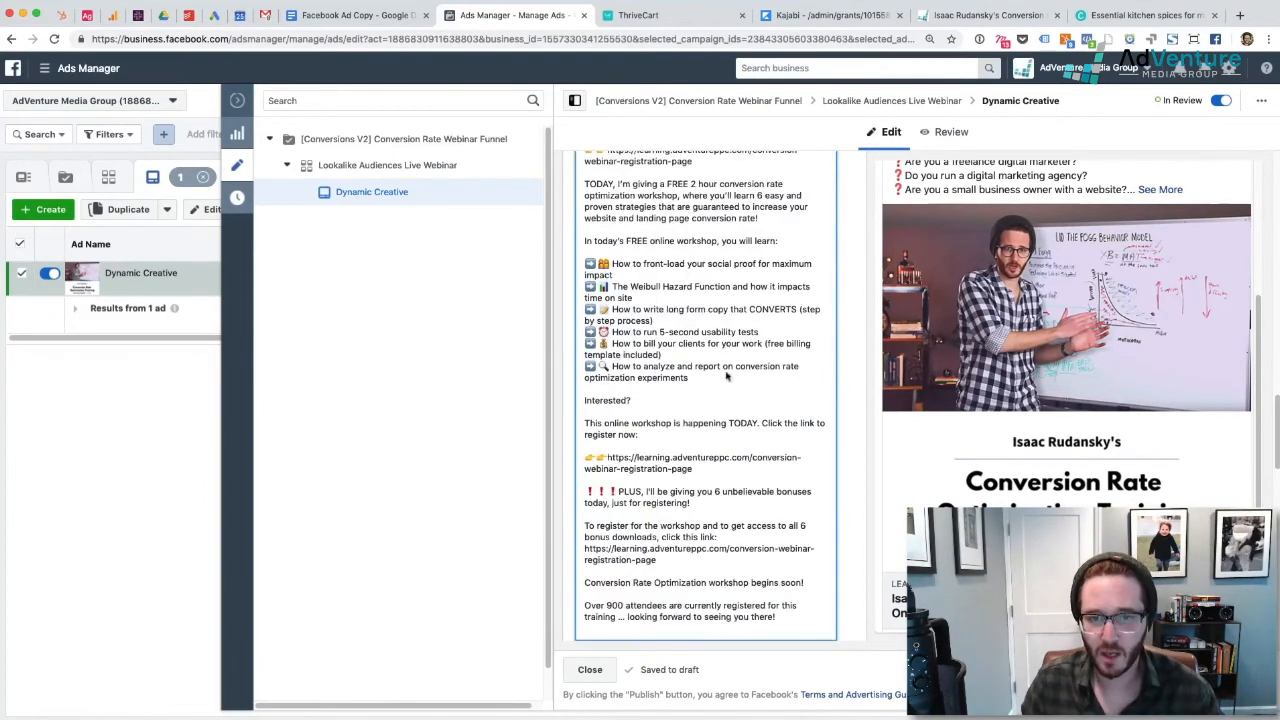
scroll(712, 405, down, 3)
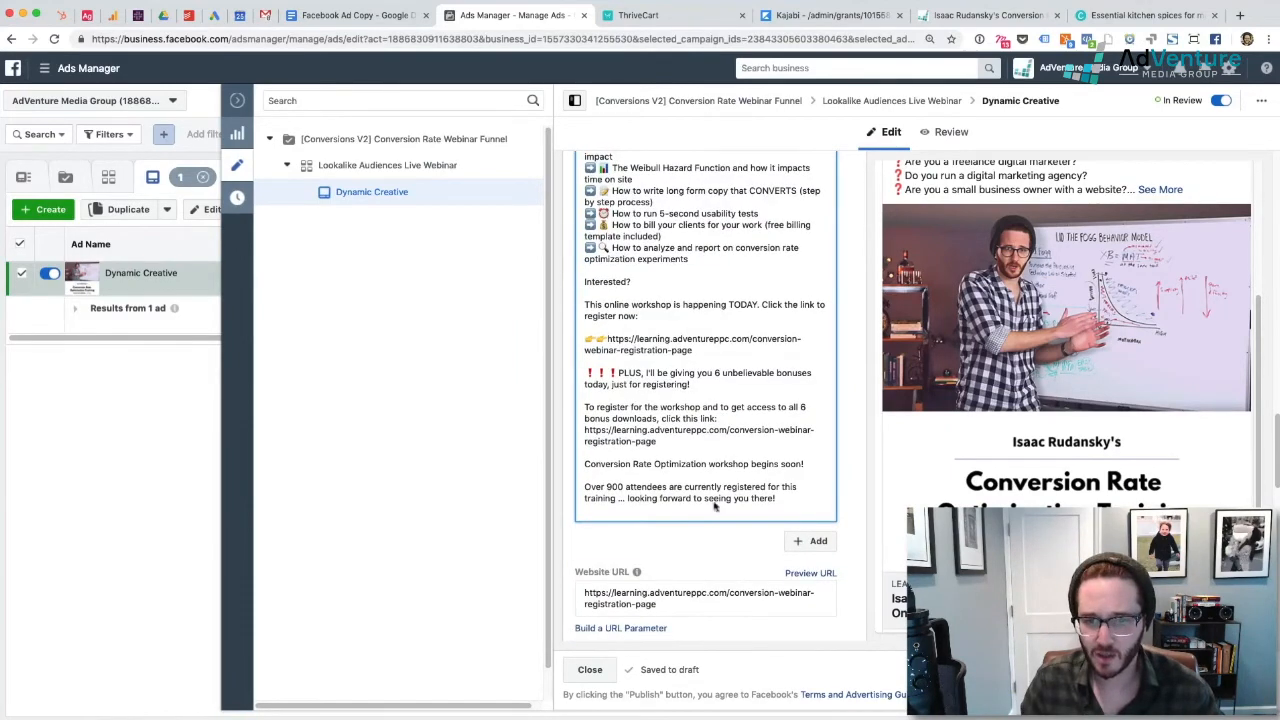
scroll(715, 507, down, 1)
click(810, 497)
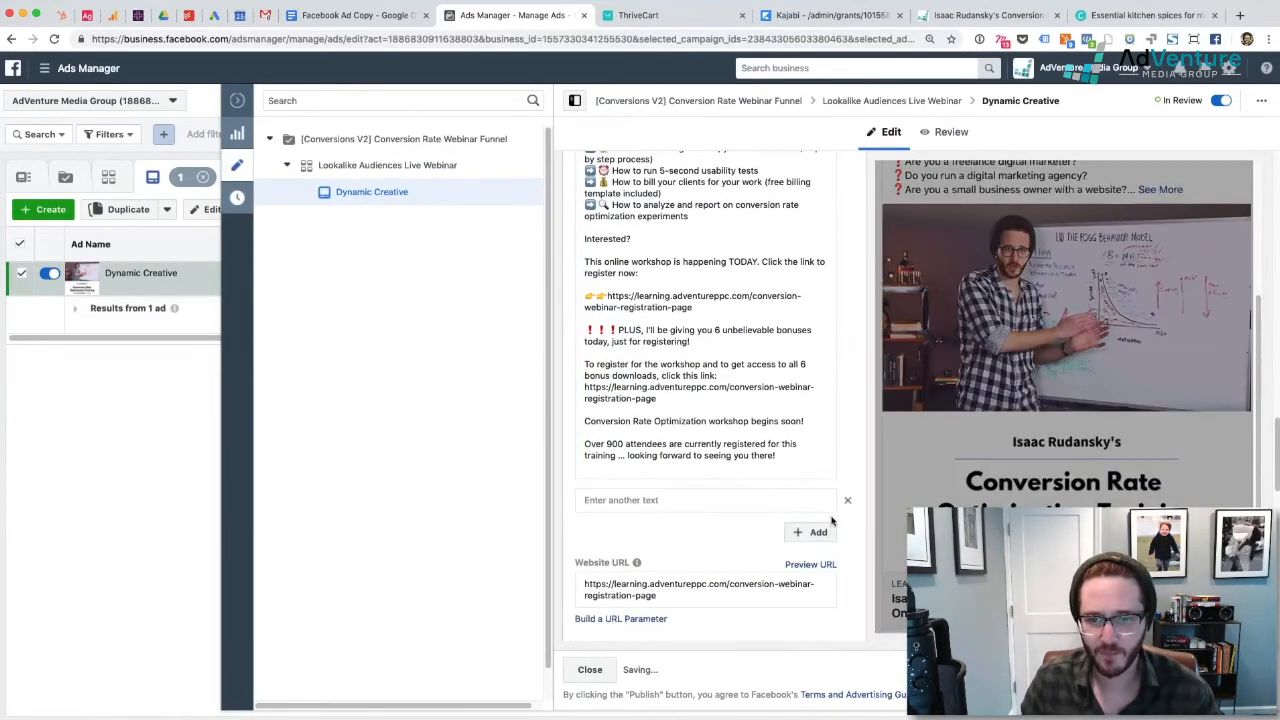
scroll(740, 480, down, 1)
click(646, 455)
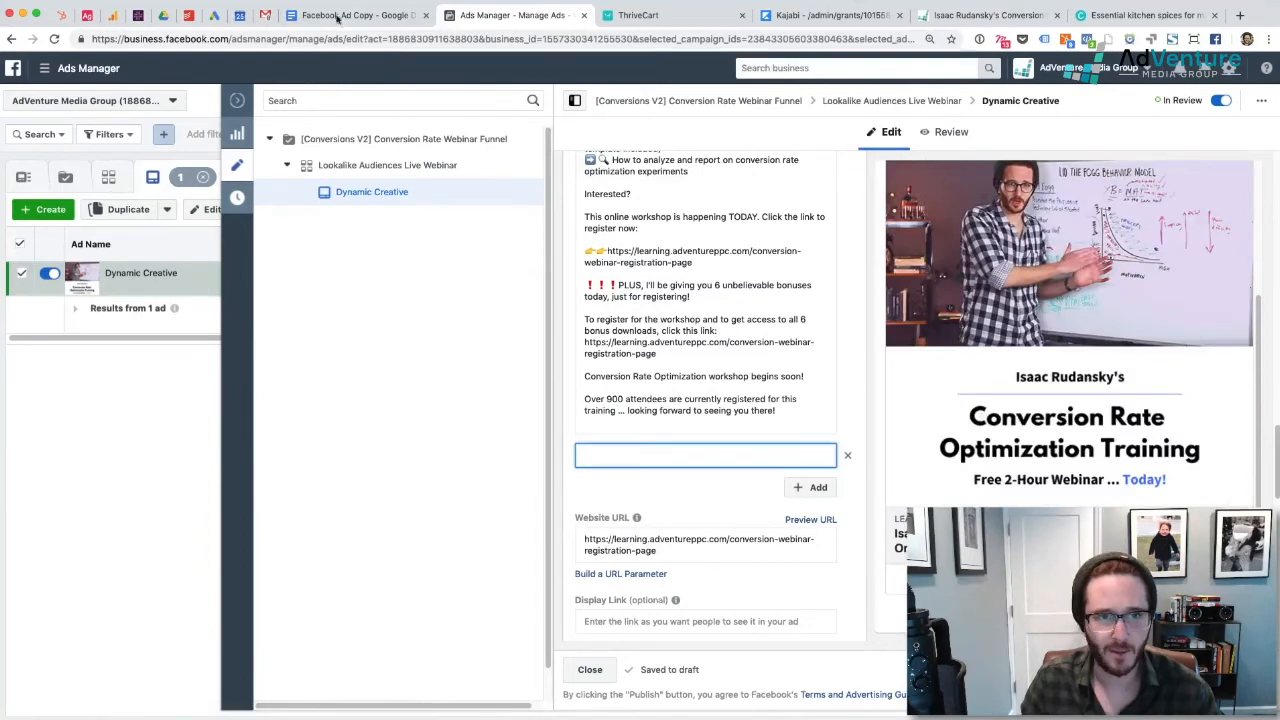
click(338, 16)
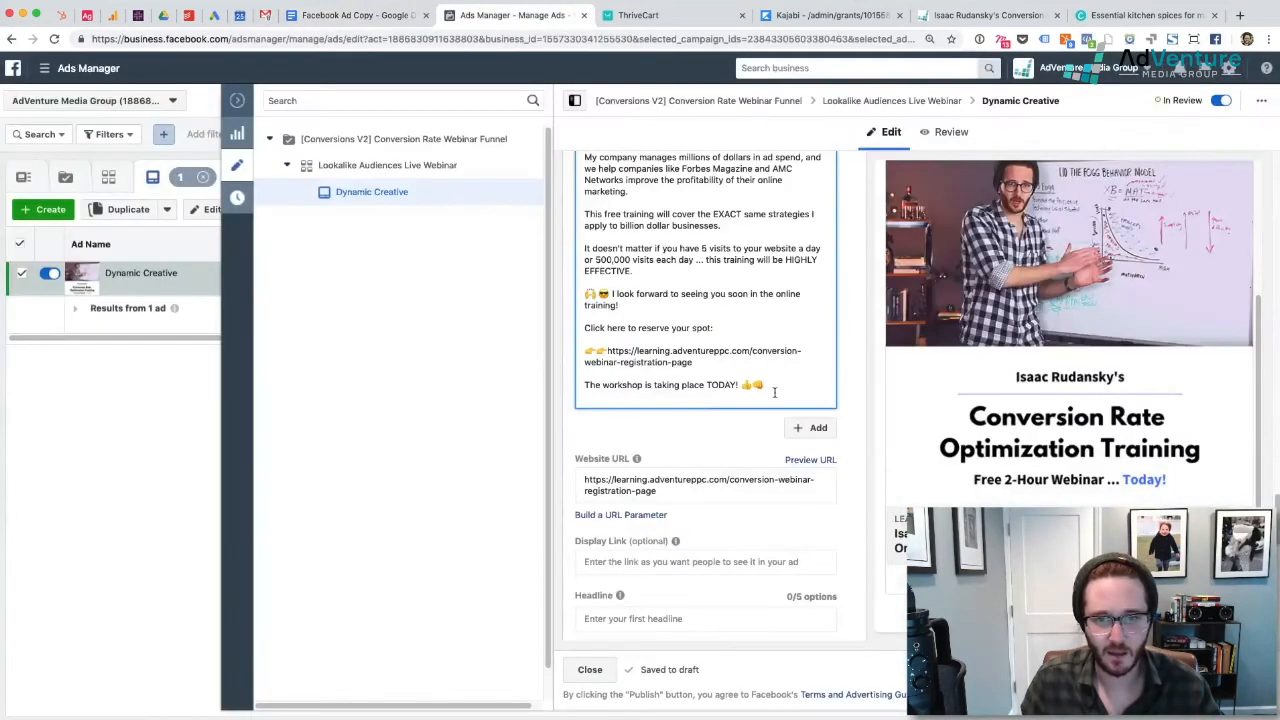
key(BackSpace)
Review the wording of the ad's text options, including the workshop topics, free bonus lists, registration links and closing lines
scroll(792, 362, up, 5)
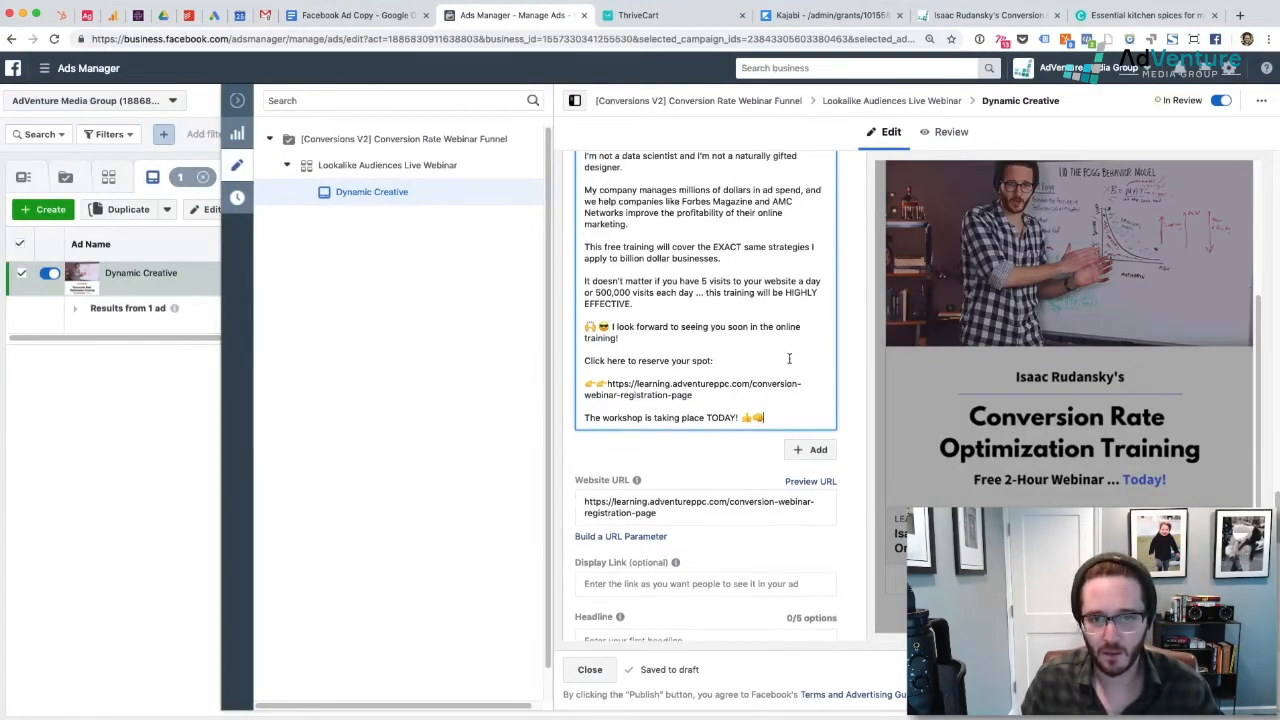
scroll(720, 330, up, 7)
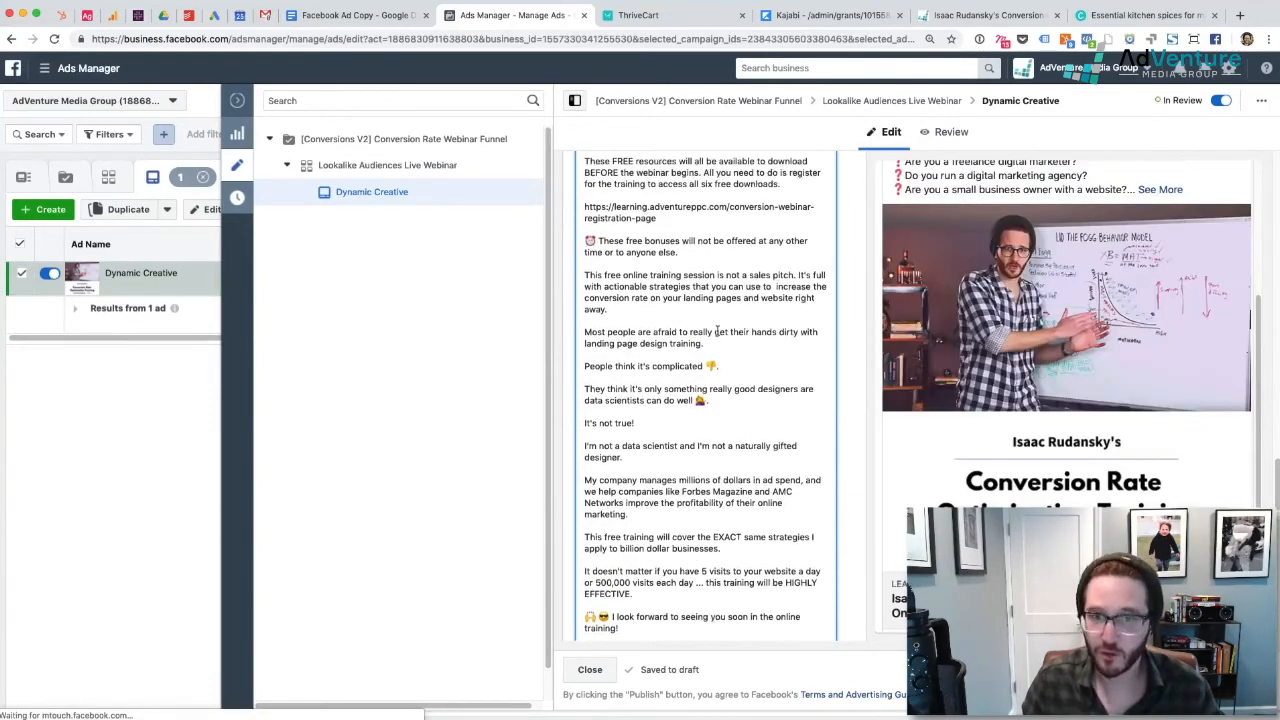
scroll(721, 330, up, 10)
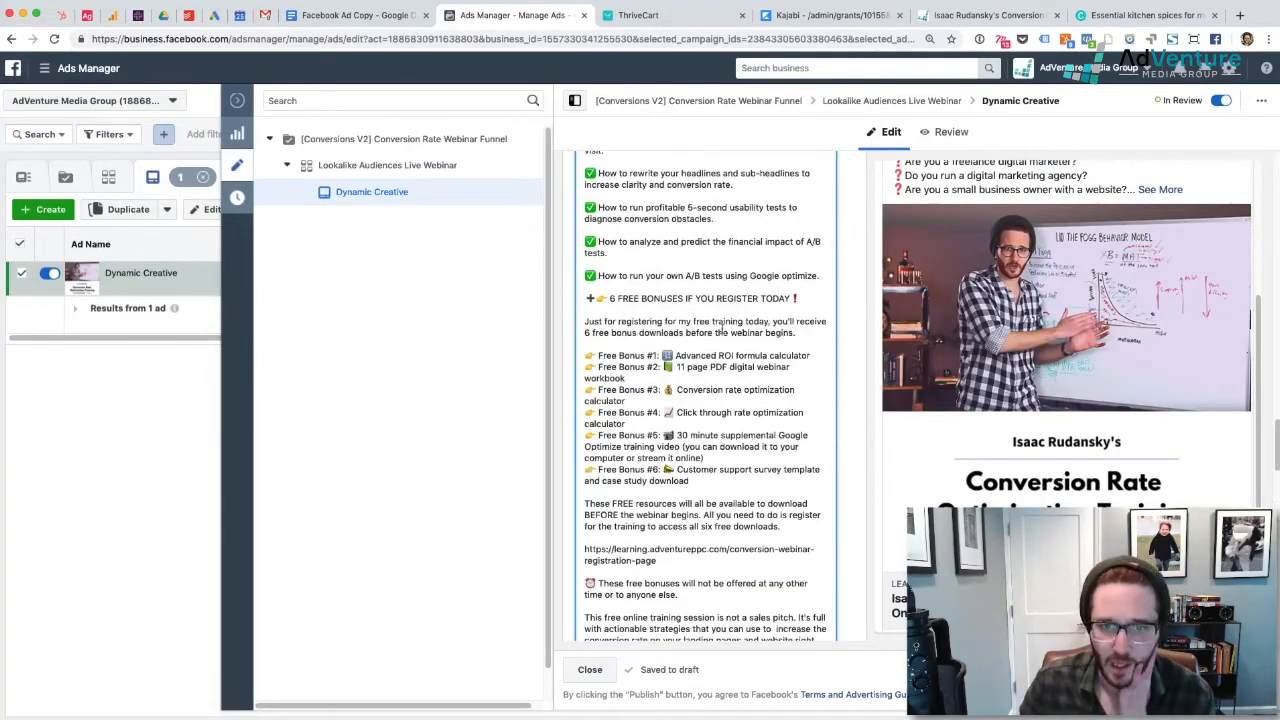
scroll(721, 330, up, 12)
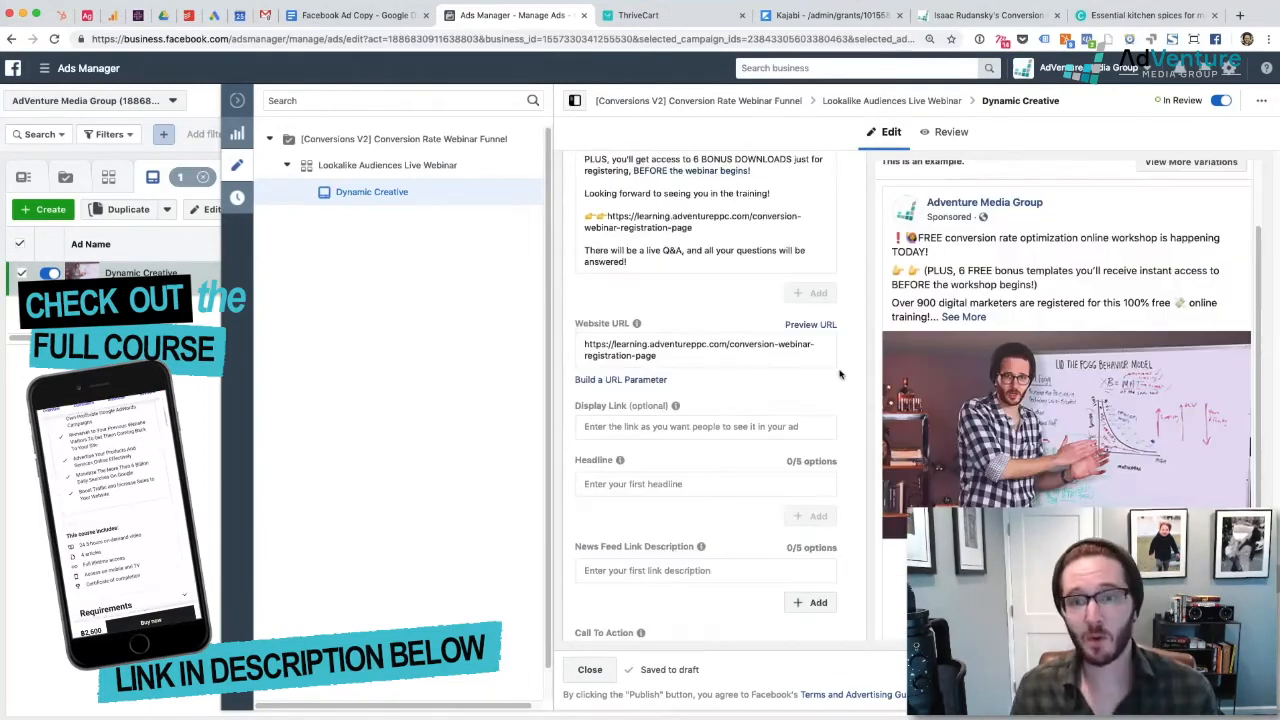
scroll(852, 384, up, 10)
scroll(852, 384, down, 10)
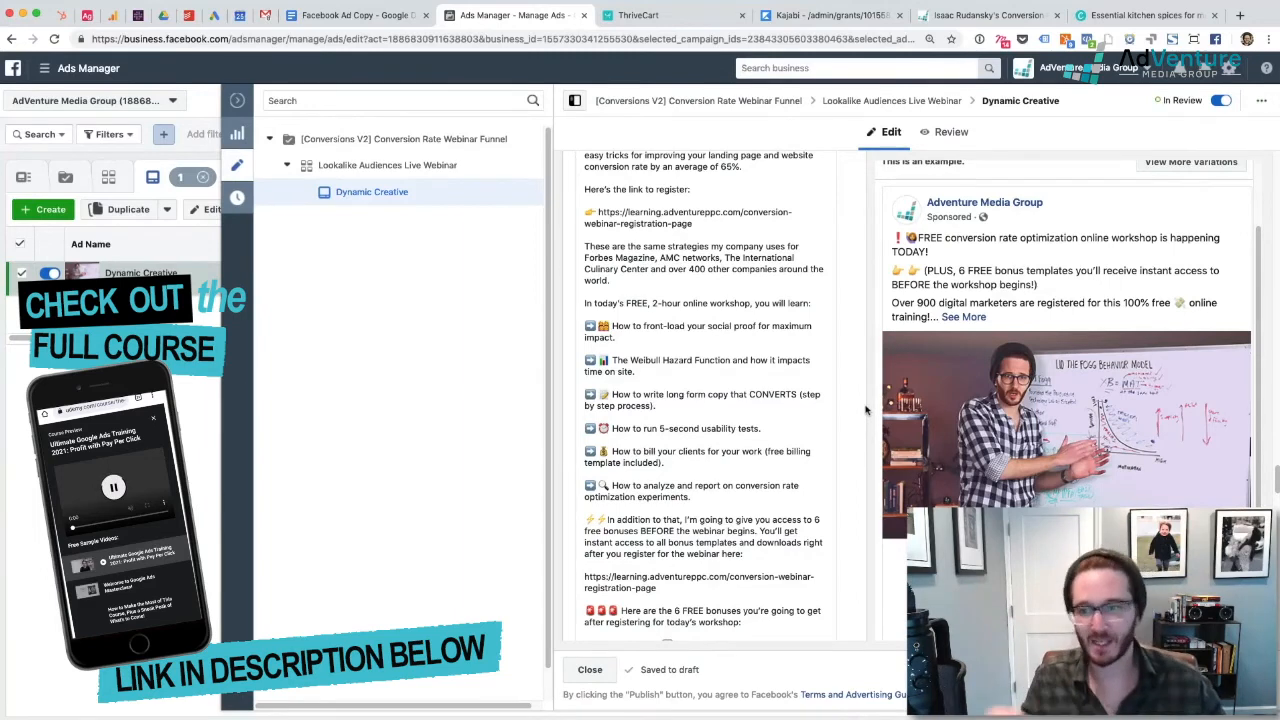
scroll(866, 408, up, 3)
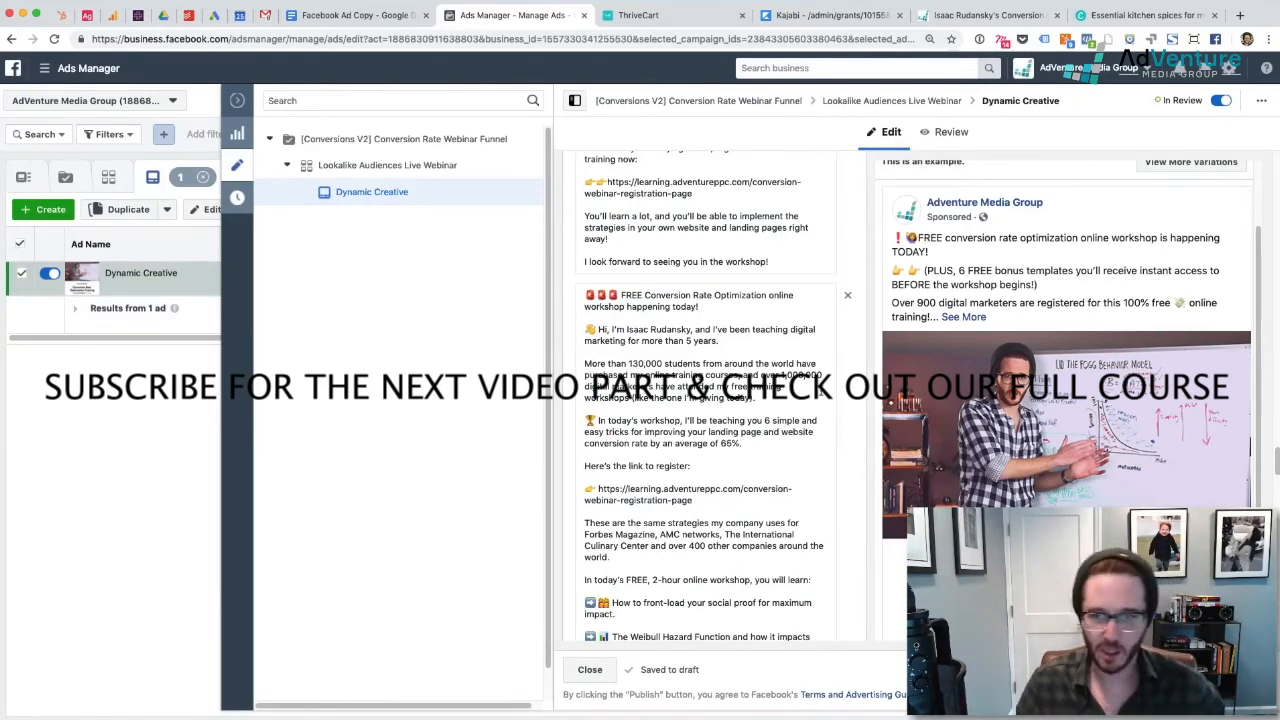
scroll(830, 360, up, 10)
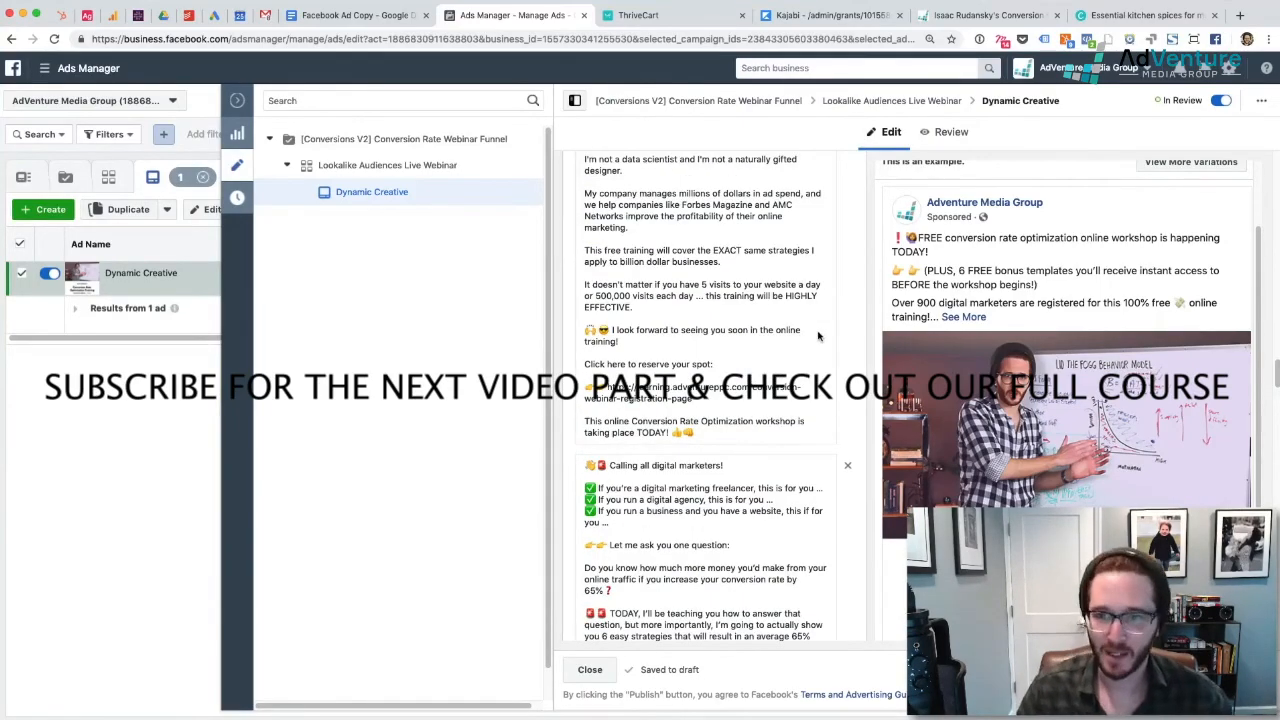
scroll(818, 336, up, 10)
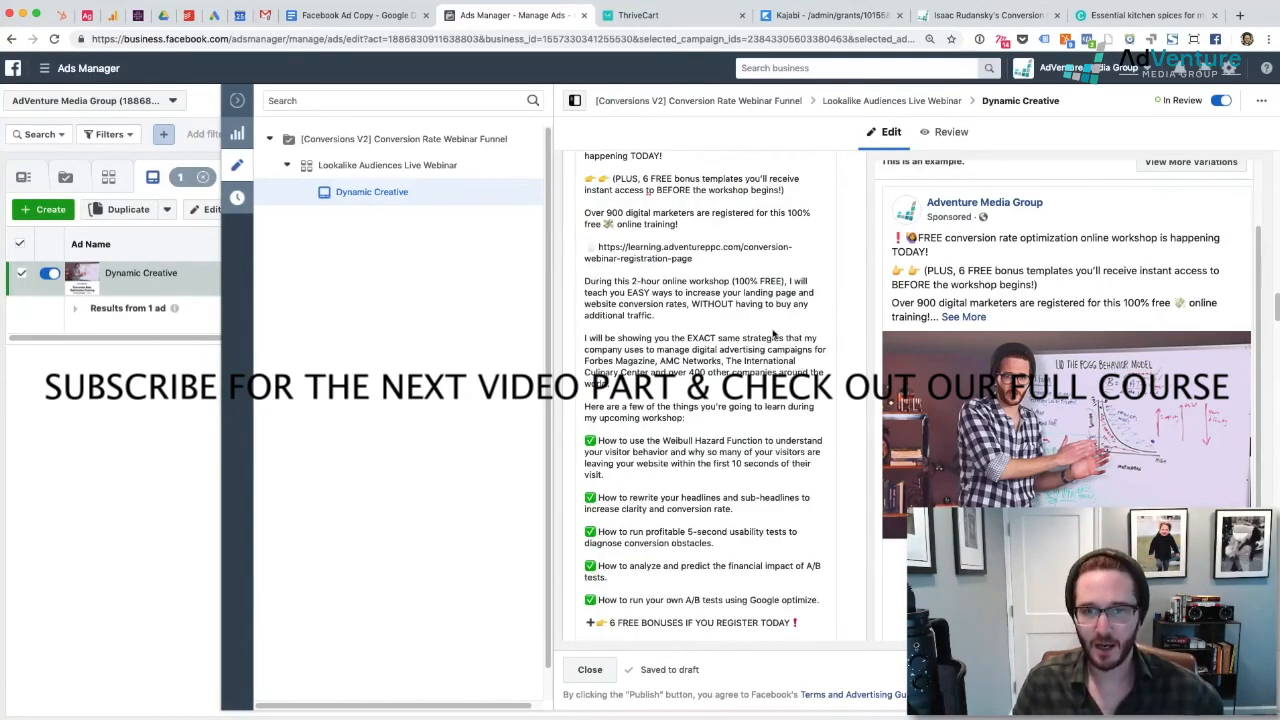
scroll(771, 328, up, 10)
scroll(944, 310, up, 2)
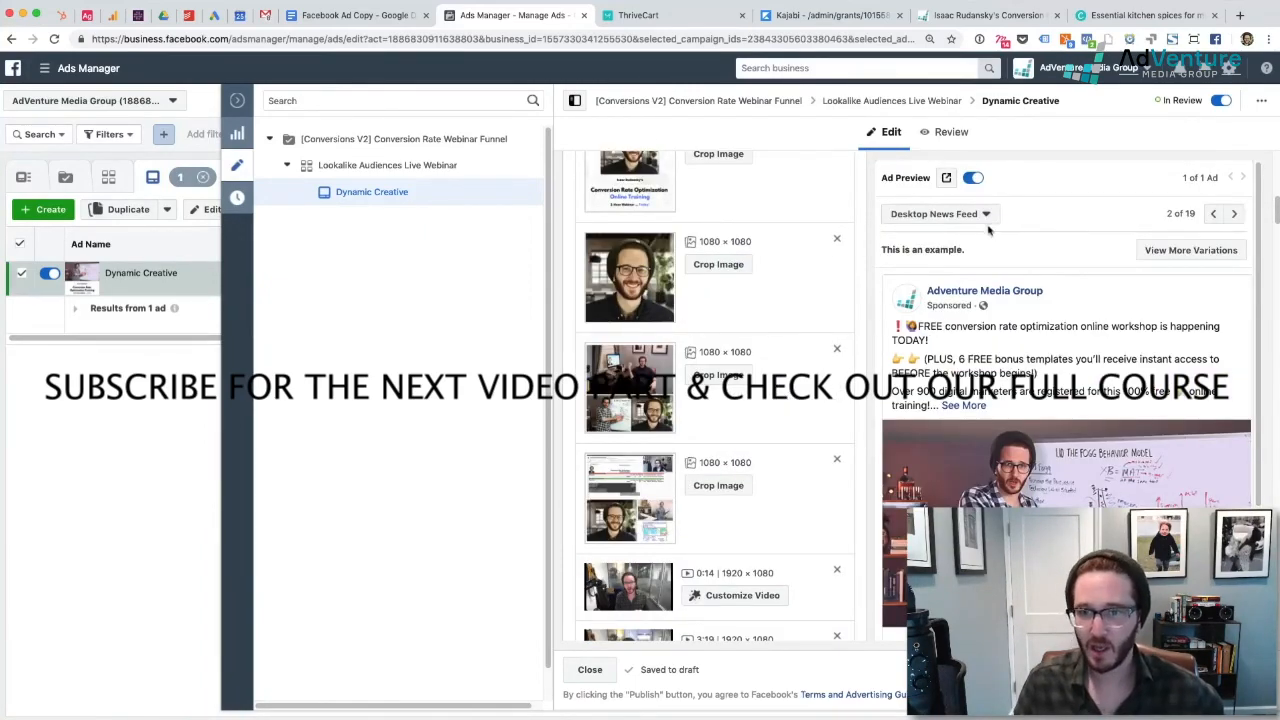
Preview the ad in the Facebook In-Stream Video (Mobile), Instant Articles, Mobile News Feed and Desktop News Feed placements
click(940, 214)
click(1180, 308)
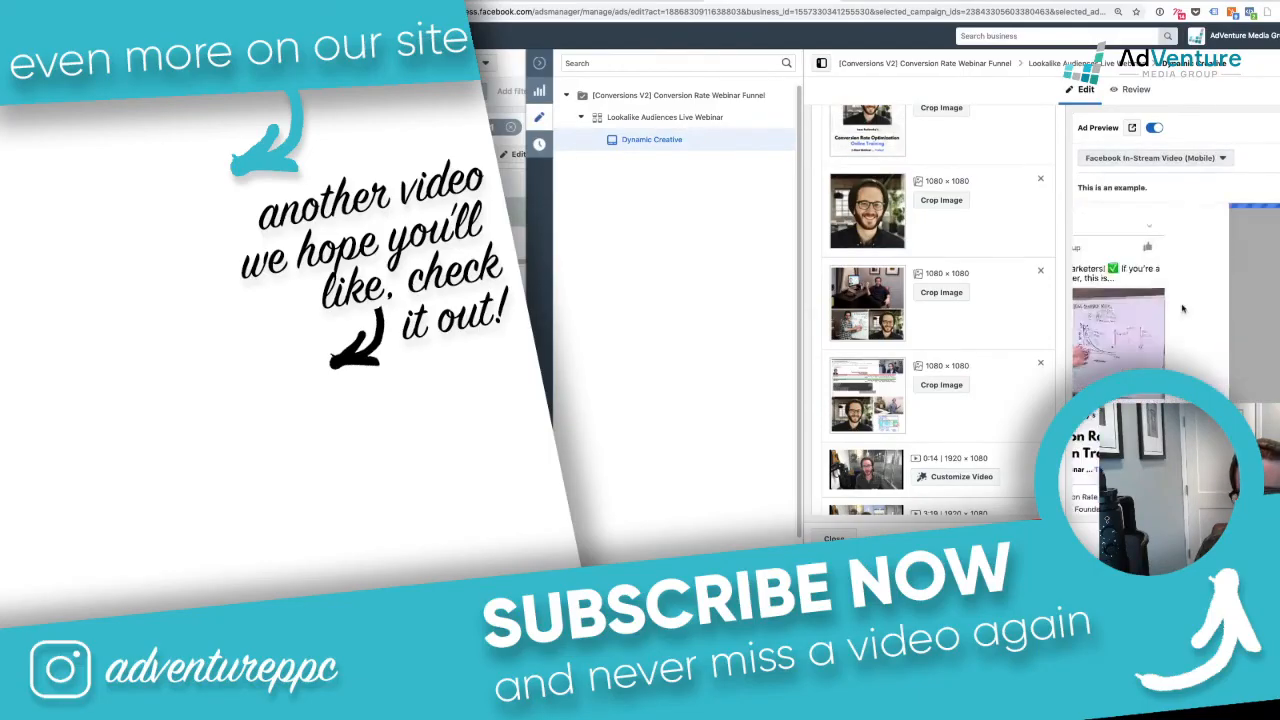
click(1198, 160)
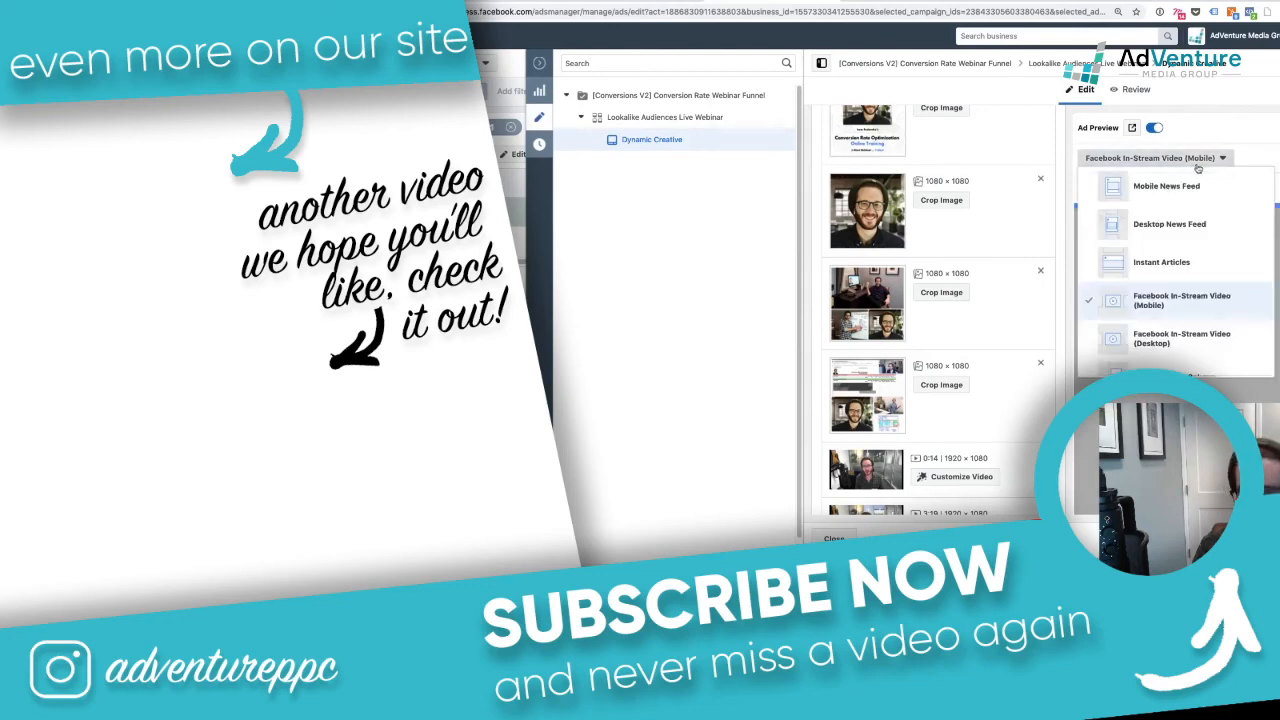
click(1150, 310)
click(1118, 158)
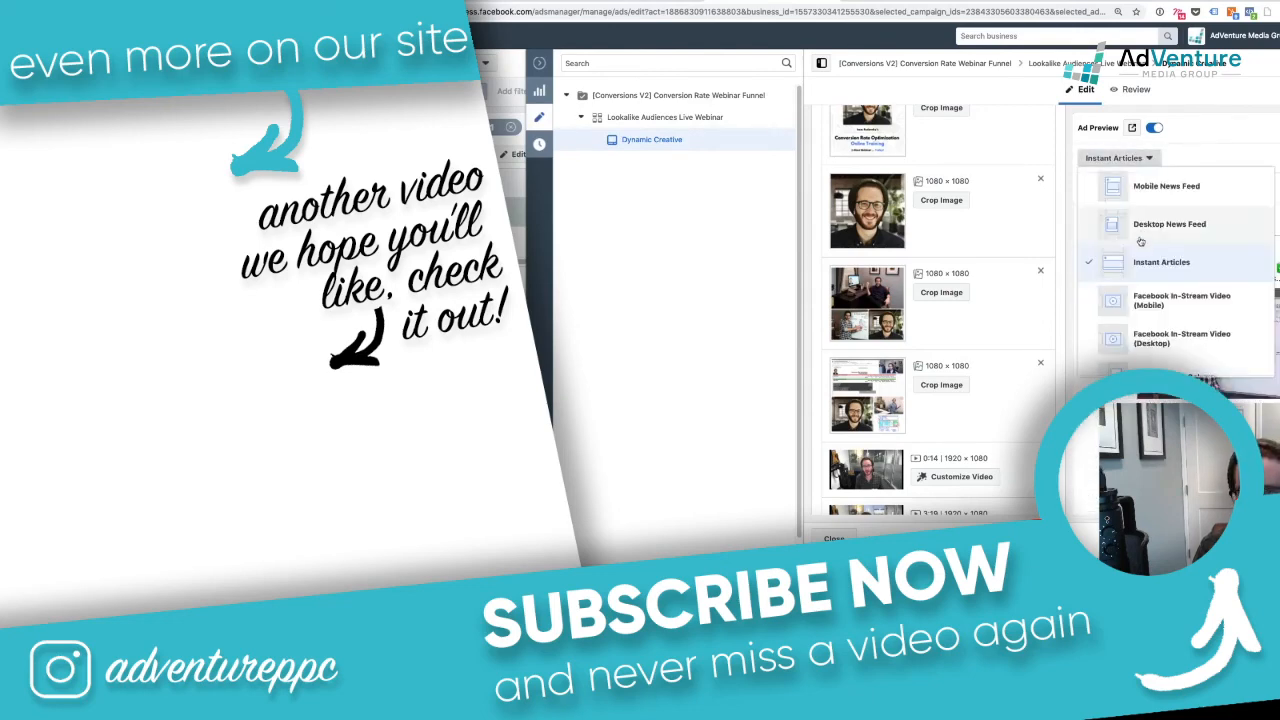
click(1160, 203)
click(1125, 158)
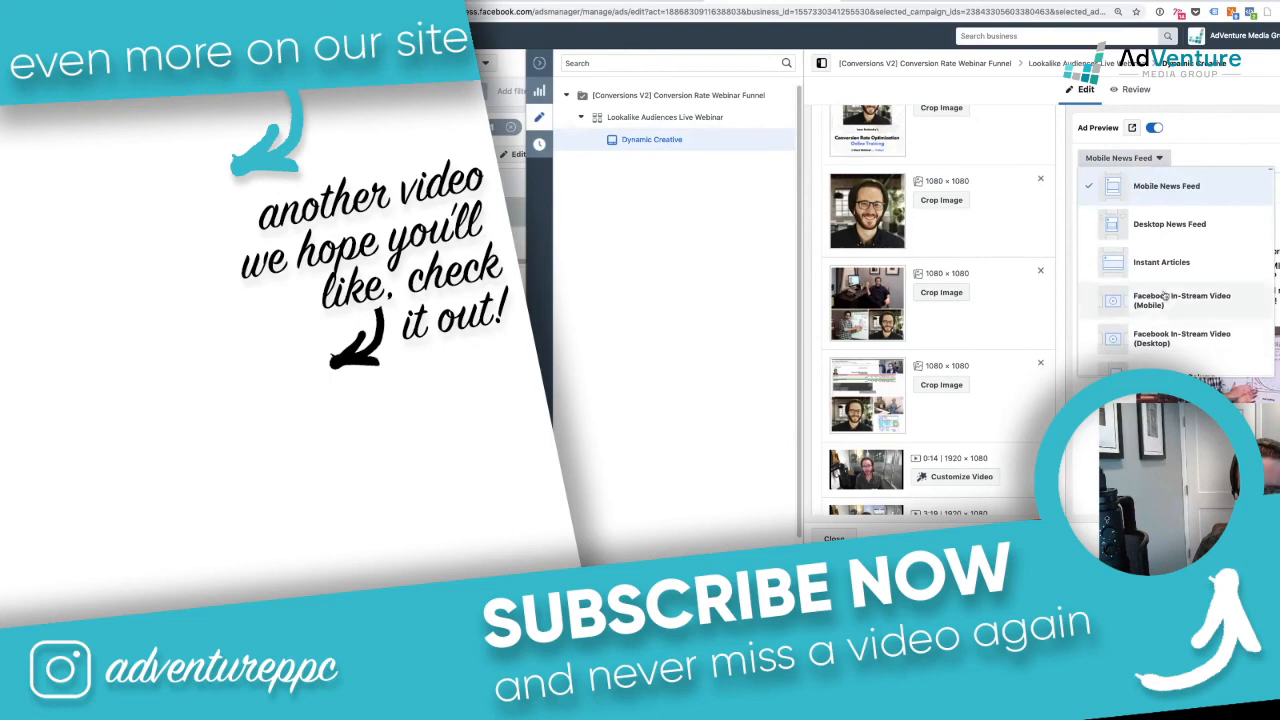
click(1150, 250)
scroll(940, 320, up, 10)
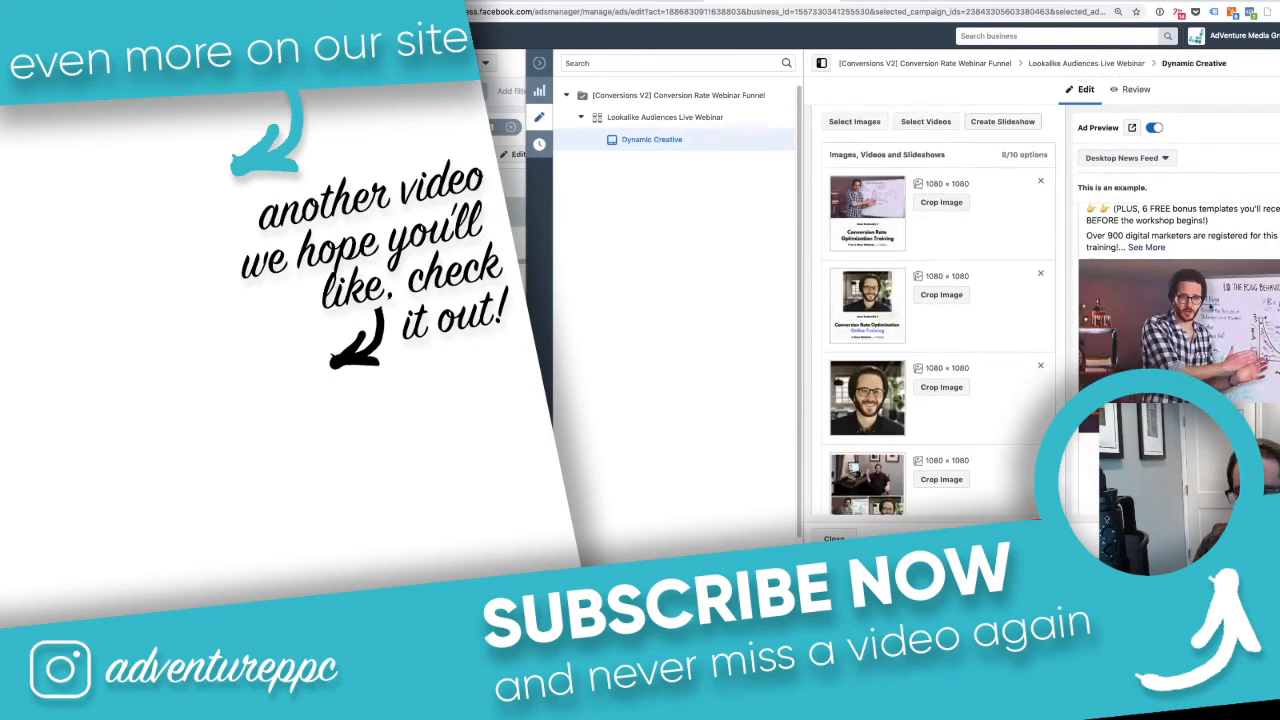
scroll(1205, 258, down, 1)
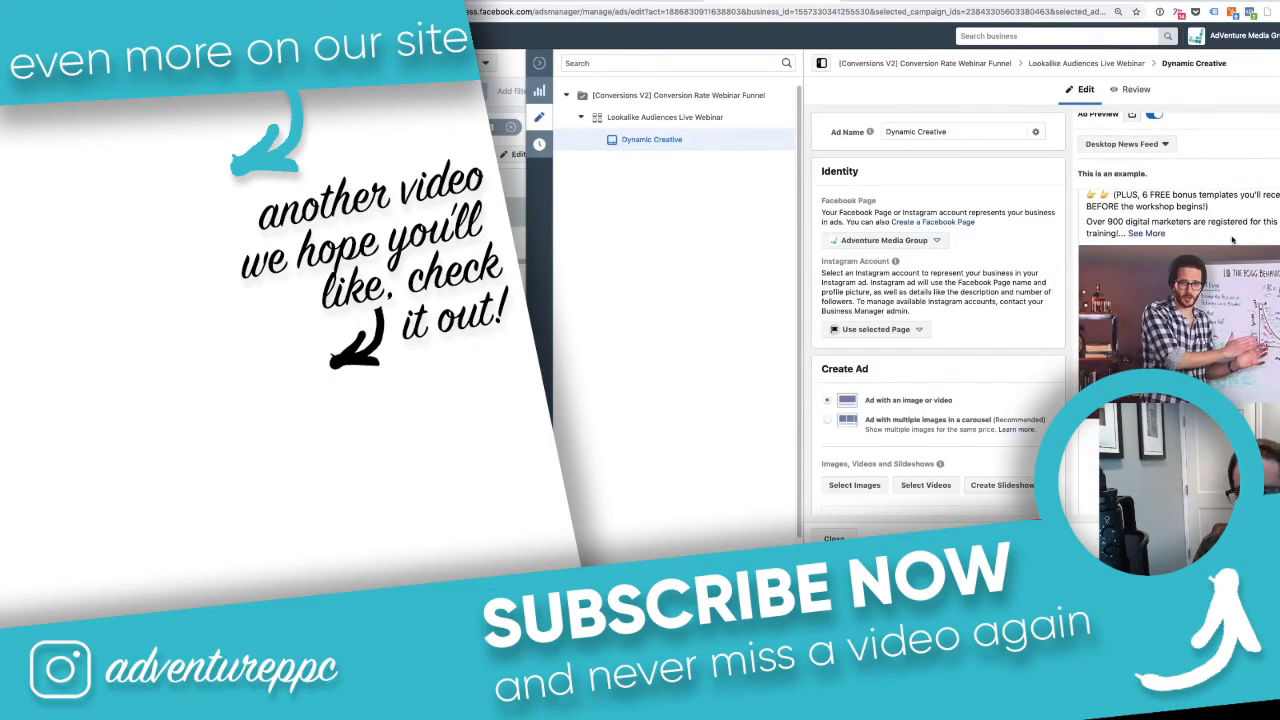